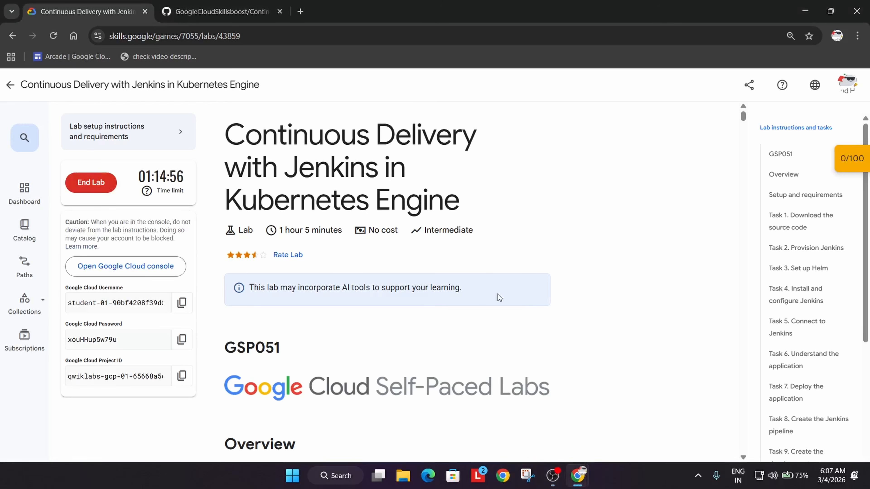
# Open the lab's Google Cloud console link in an incognito window.
pyautogui.rightClick(95, 260)
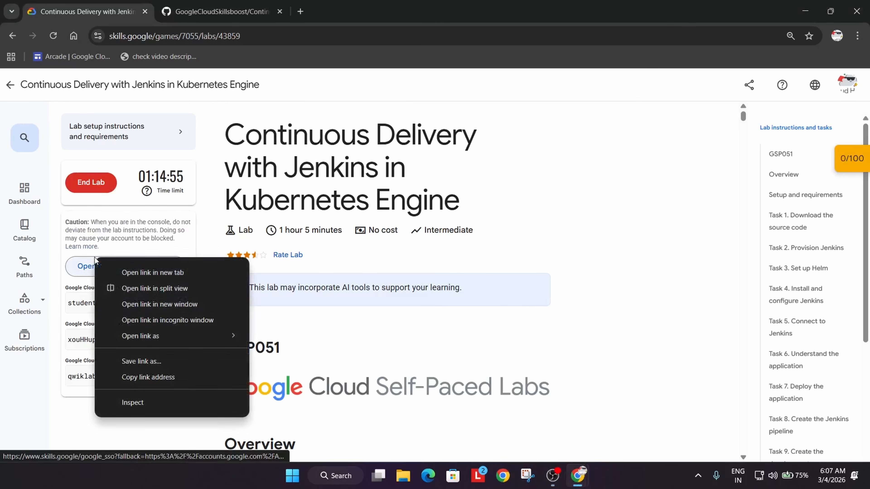
pyautogui.click(126, 322)
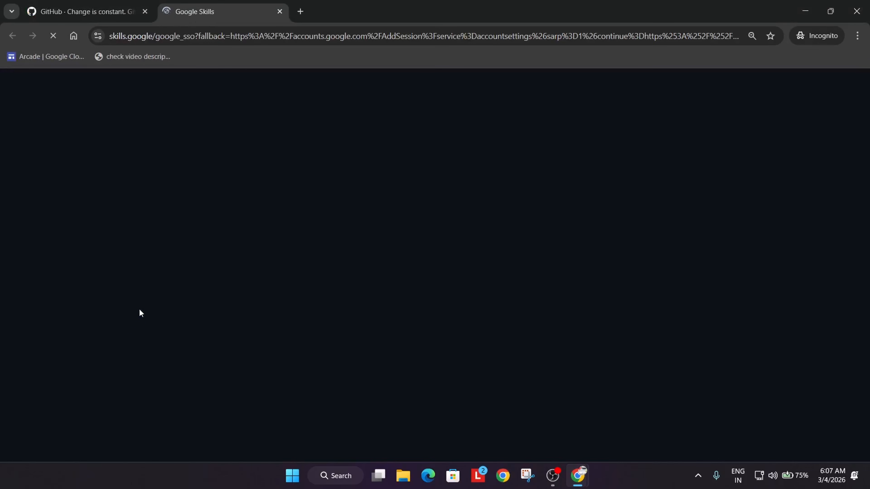
# Sign in to the existing GitHub account with its username and password.
pyautogui.click(103, 10)
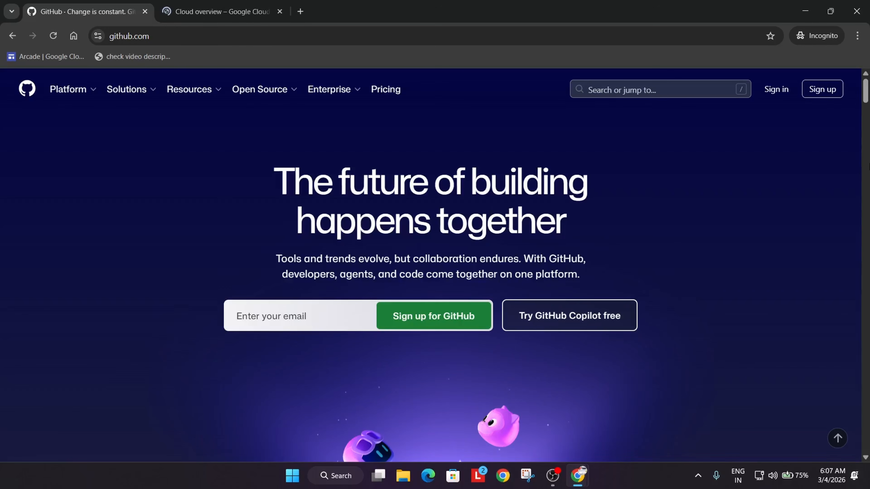
pyautogui.click(553, 477)
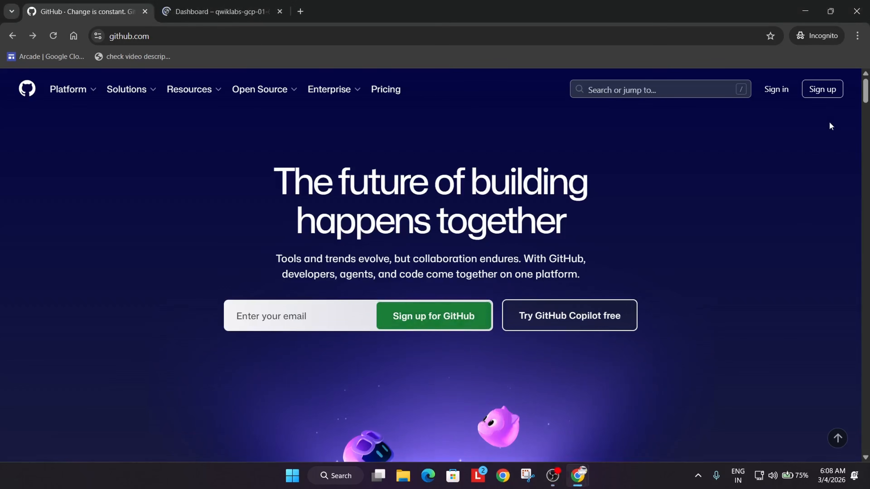
pyautogui.click(822, 90)
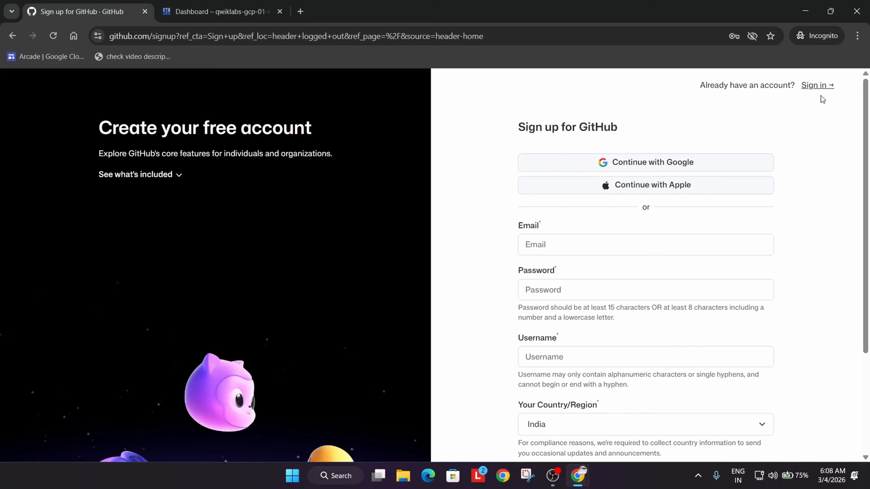
pyautogui.click(817, 89)
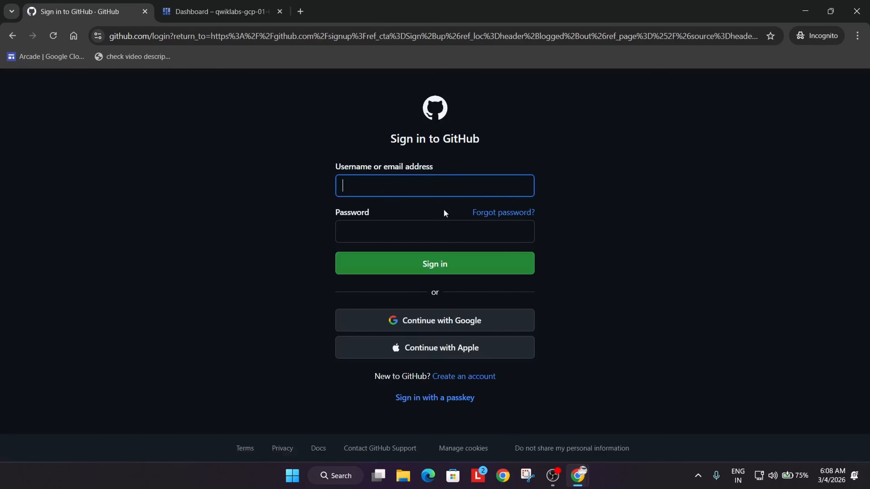
pyautogui.click(400, 185)
pyautogui.click(417, 223)
pyautogui.click(405, 258)
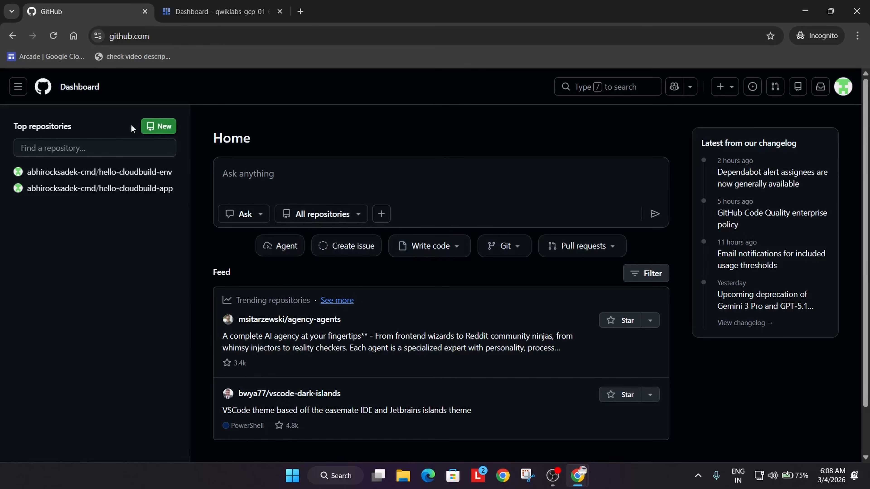
# Launch Cloud Shell from the Google Cloud dashboard and set the console's color theme to Light.
pyautogui.click(184, 7)
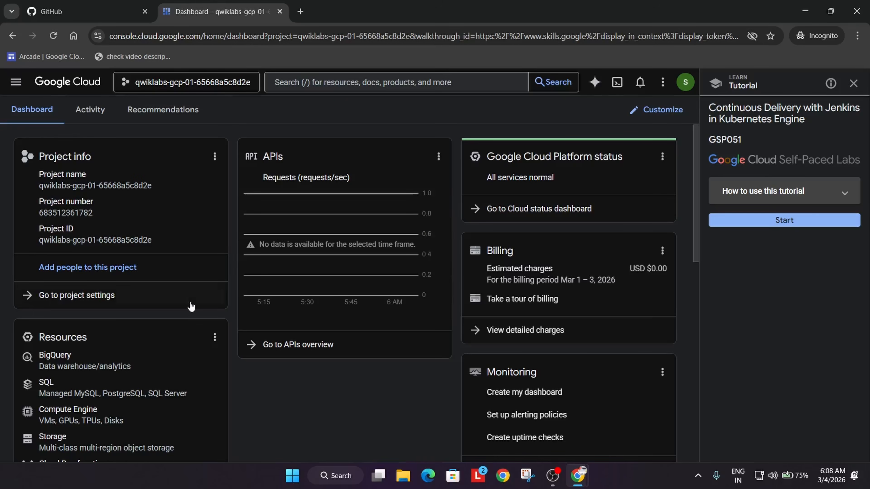
pyautogui.click(618, 83)
pyautogui.click(654, 82)
pyautogui.click(643, 109)
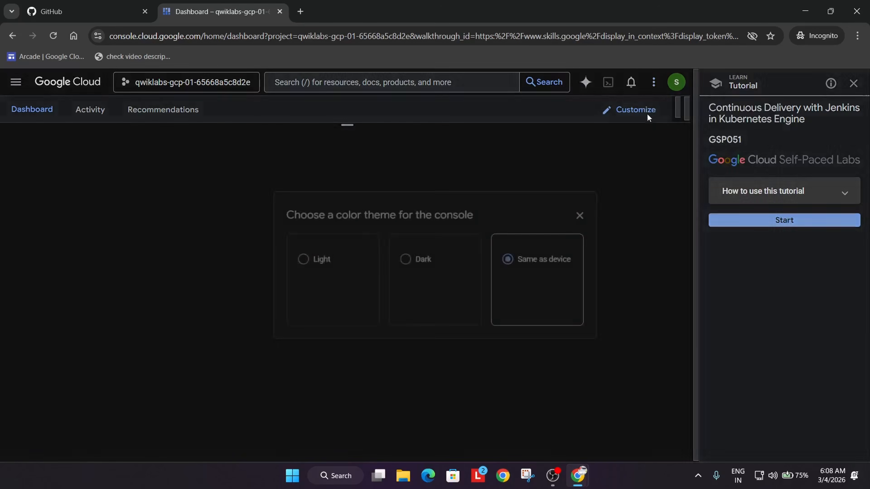
pyautogui.click(349, 275)
pyautogui.click(585, 213)
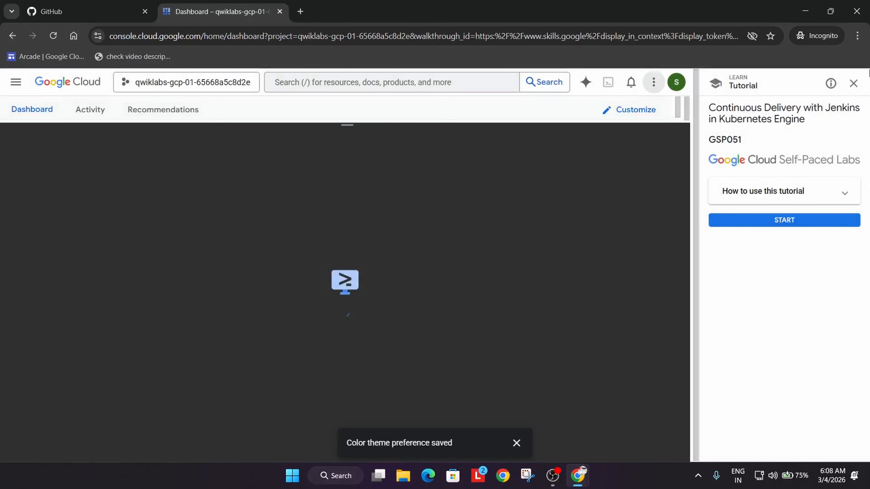
# Leave the console tutorial and authorize Cloud Shell to make Google Cloud API calls.
pyautogui.click(854, 83)
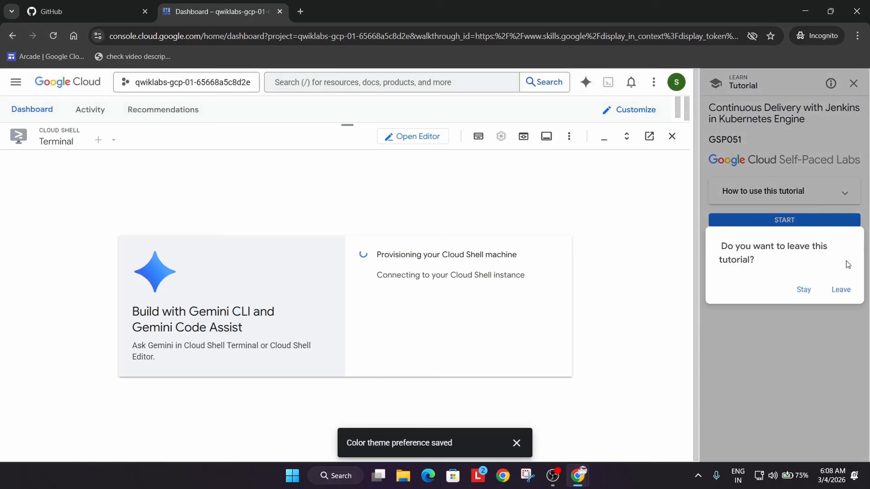
pyautogui.click(840, 290)
pyautogui.click(517, 443)
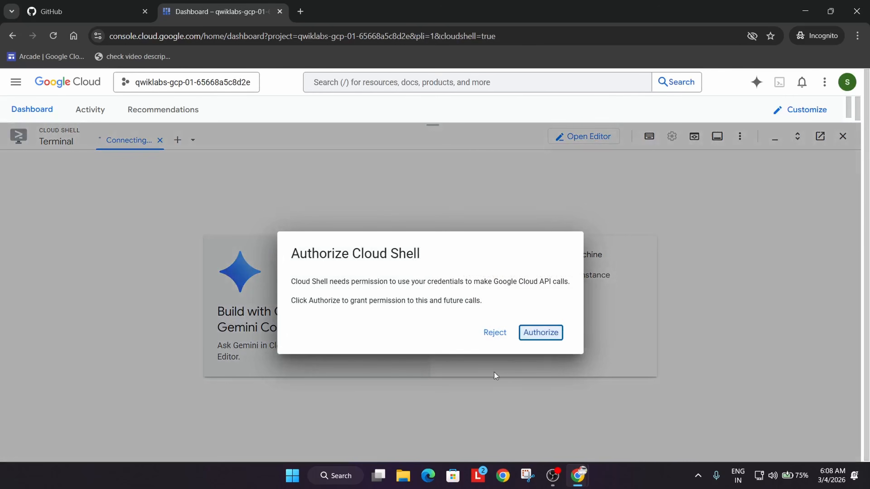
pyautogui.click(547, 334)
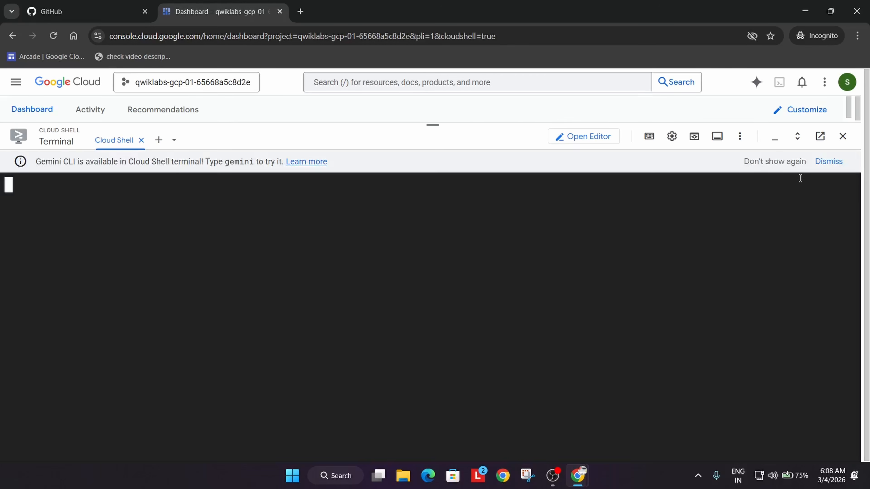
pyautogui.click(672, 136)
pyautogui.moveTo(581, 181)
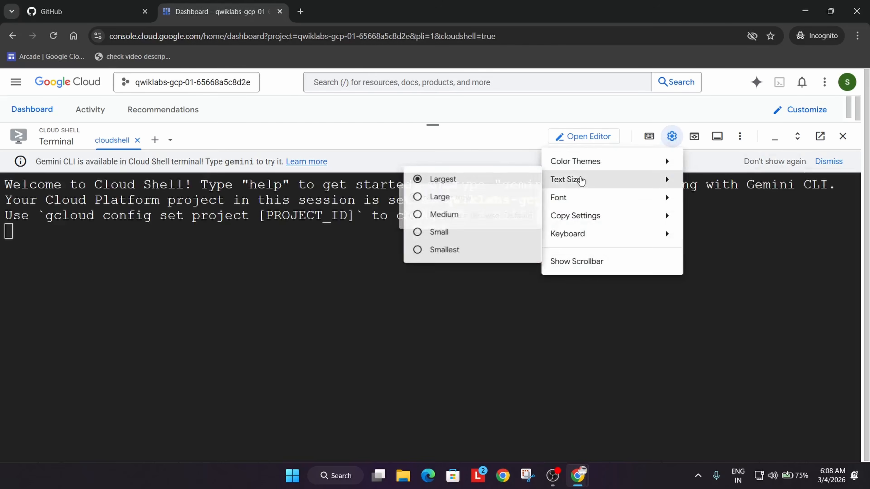
pyautogui.click(636, 374)
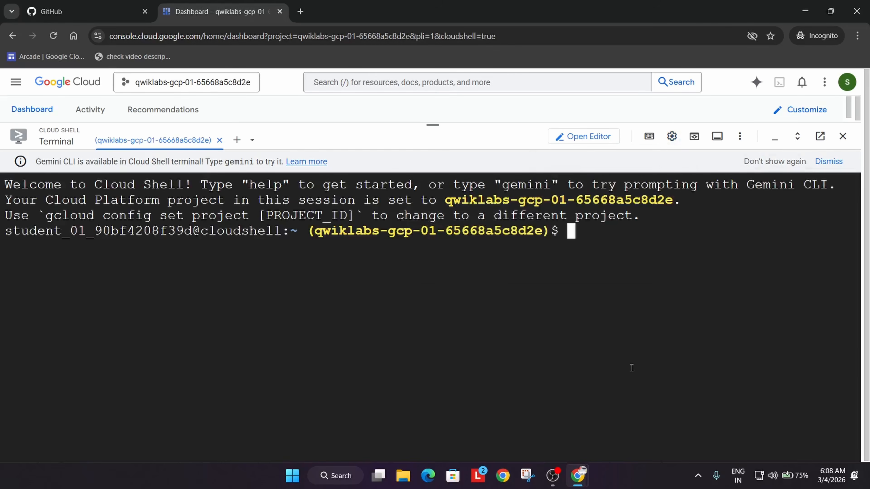
# Copy the abhishek1.sh command block from the lab.md page on GitHub and run it in Cloud Shell.
pyautogui.hotkey('alt', 'Tab')
pyautogui.hotkey('alt', 'Tab')
pyautogui.click(184, 3)
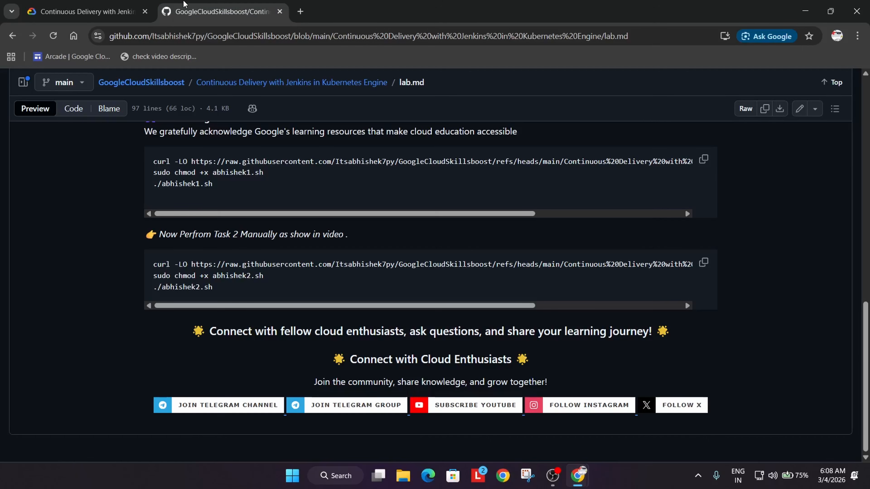
pyautogui.click(704, 160)
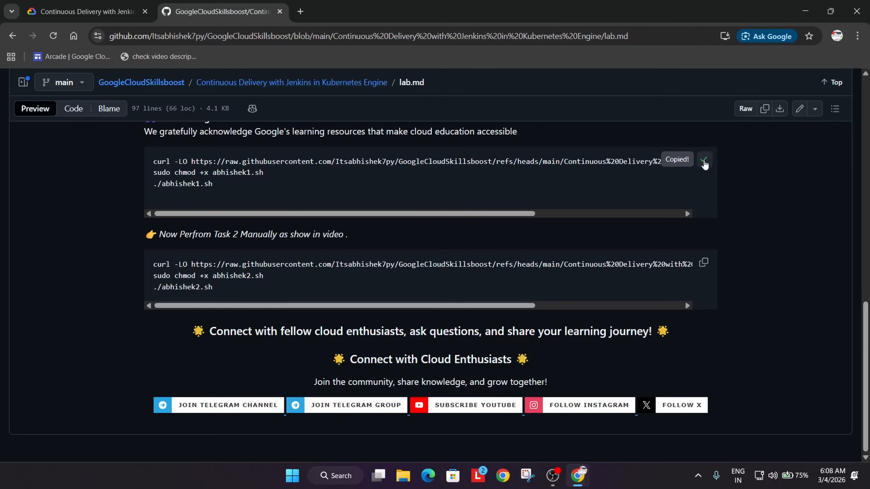
pyautogui.hotkey('alt', 'Tab')
pyautogui.hotkey('ctrl', 'v')
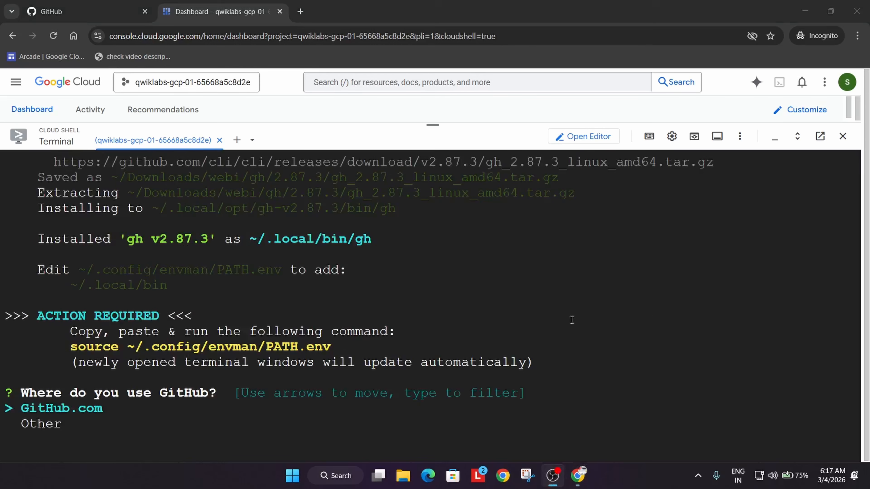
# Configure the GitHub CLI login for GitHub.com over HTTPS, authenticating Git with GitHub credentials, and start the web browser login.
pyautogui.click(661, 319)
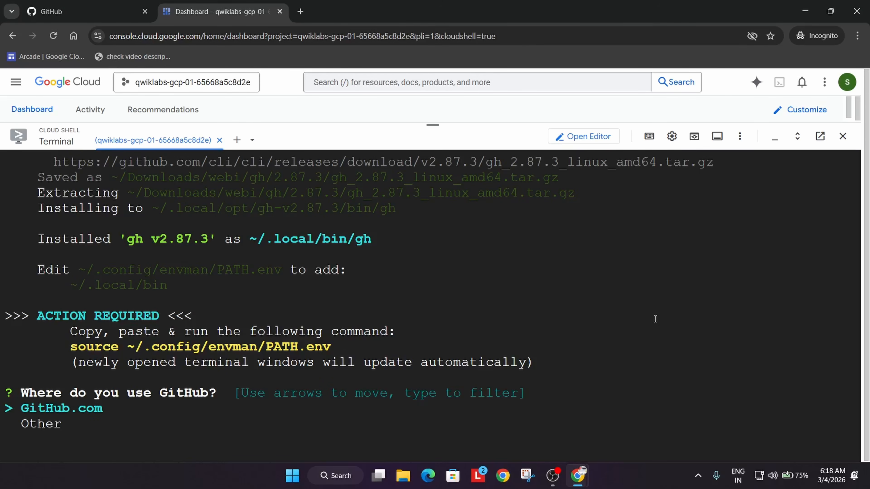
pyautogui.press('Return')
pyautogui.press('Return')
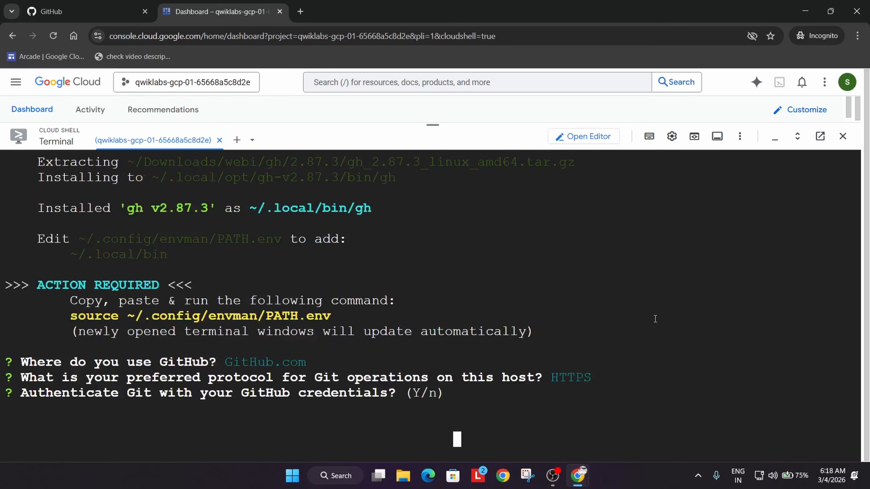
pyautogui.write('y')
pyautogui.press('Return')
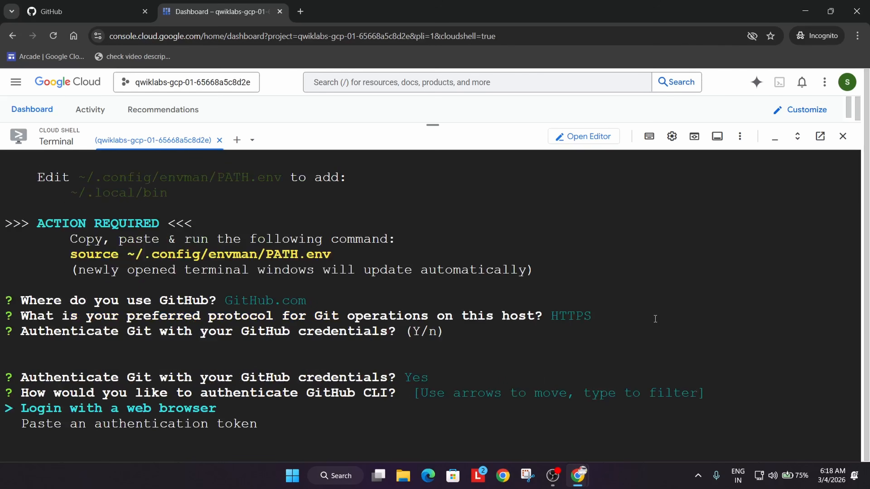
pyautogui.press('Return')
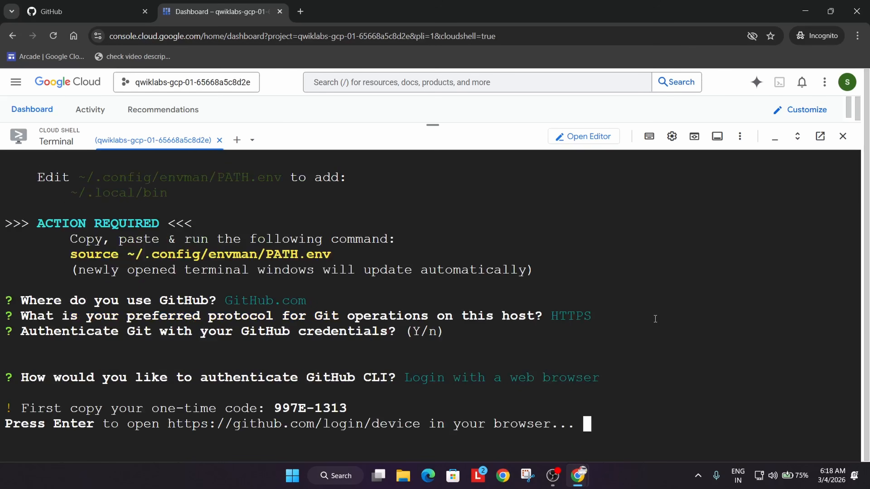
pyautogui.press('Return')
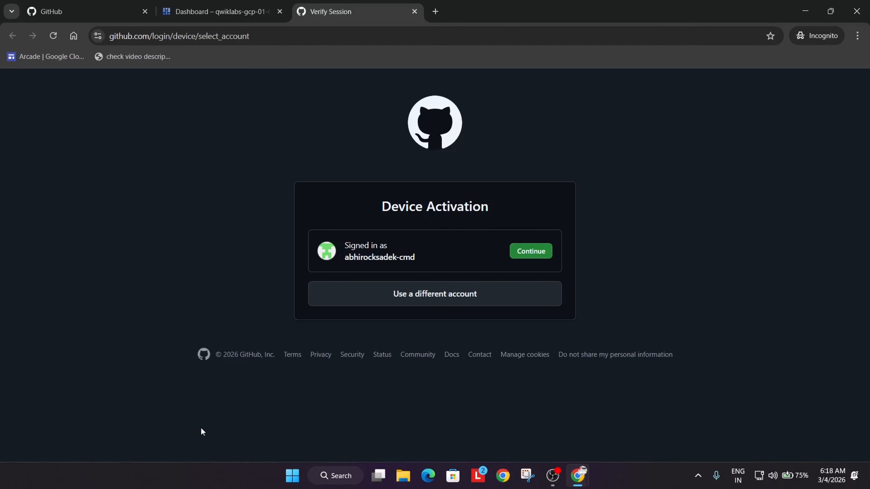
# Enter the one-time device code from Cloud Shell on GitHub's device activation page and authorize GitHub CLI for the signed-in account.
pyautogui.click(524, 263)
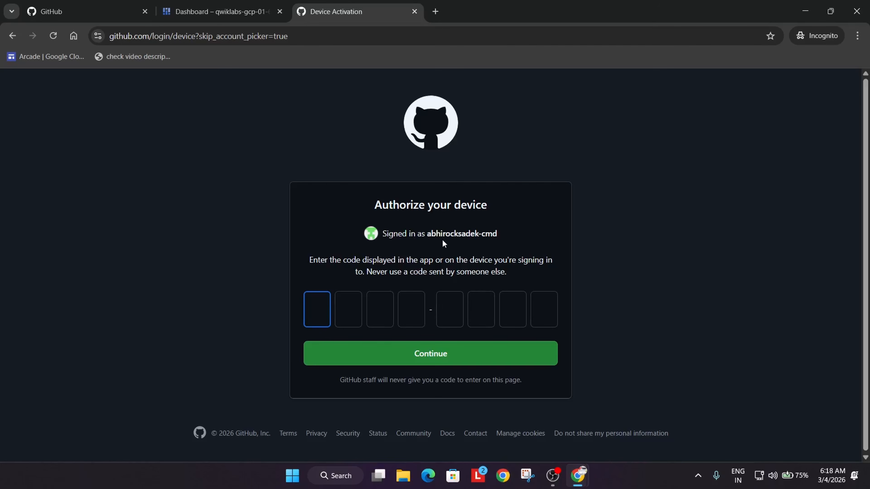
pyautogui.click(207, 4)
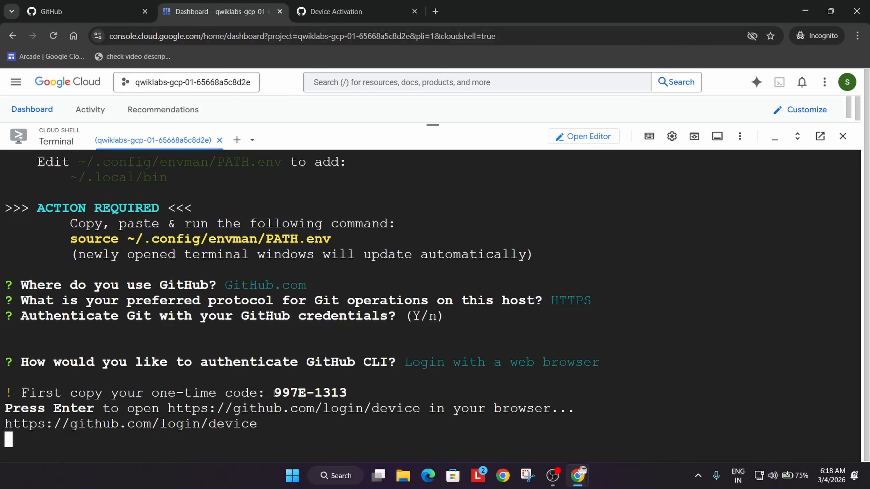
pyautogui.moveTo(276, 393); pyautogui.dragTo(352, 393)
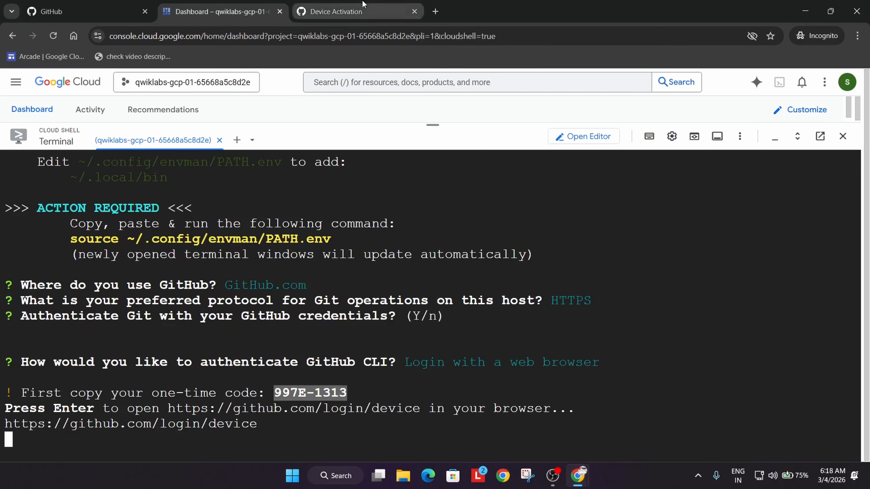
pyautogui.click(397, 11)
pyautogui.hotkey('ctrl', 'v')
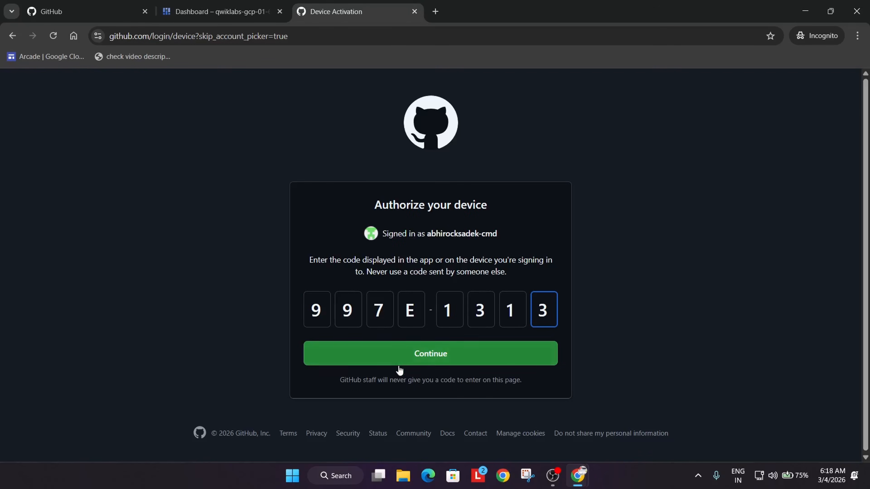
pyautogui.click(394, 356)
pyautogui.scroll(-5, 372, 347)
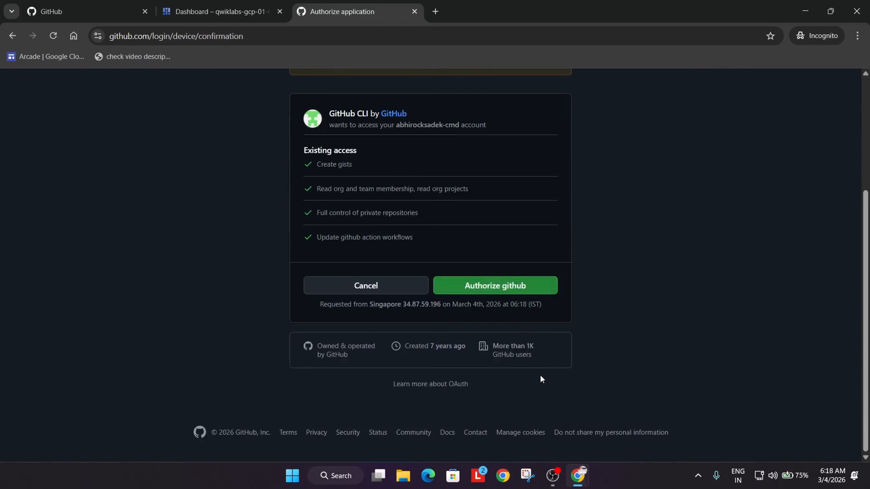
pyautogui.click(520, 283)
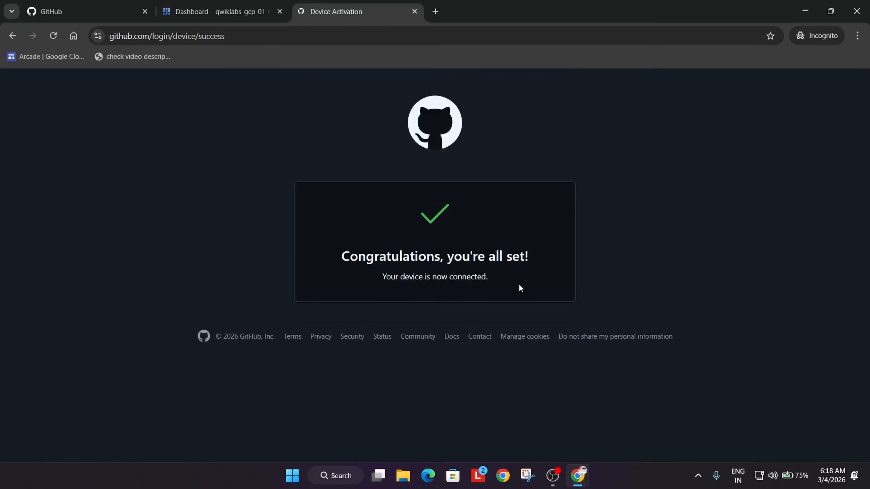
# Return to Cloud Shell and open the Jenkins web preview on port 8080.
pyautogui.click(262, 2)
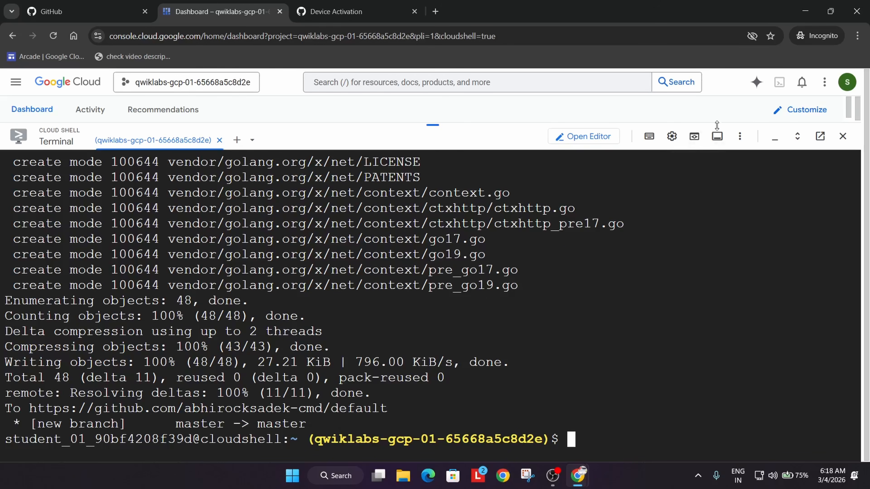
pyautogui.click(694, 137)
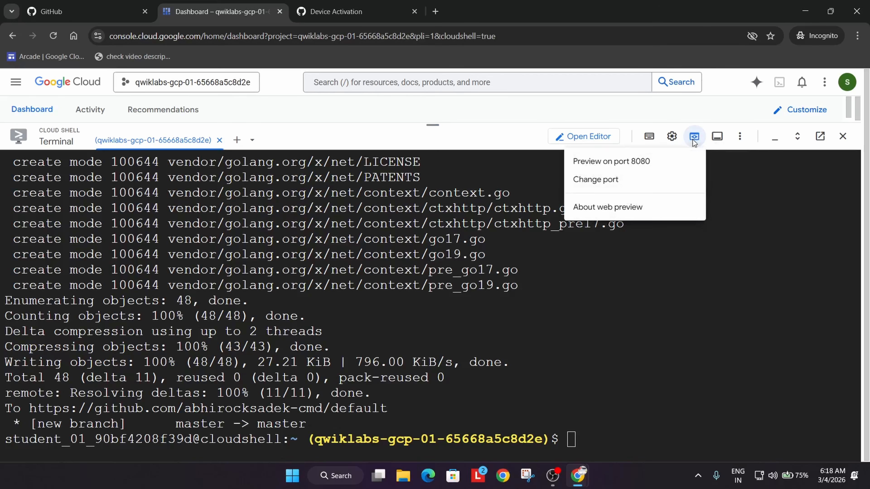
pyautogui.click(665, 161)
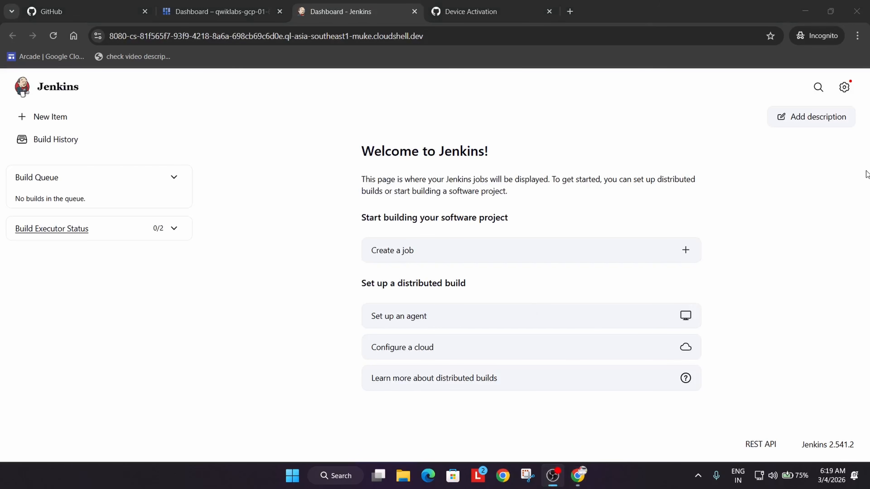
# Open the Credentials page in Manage Jenkins.
pyautogui.click(845, 87)
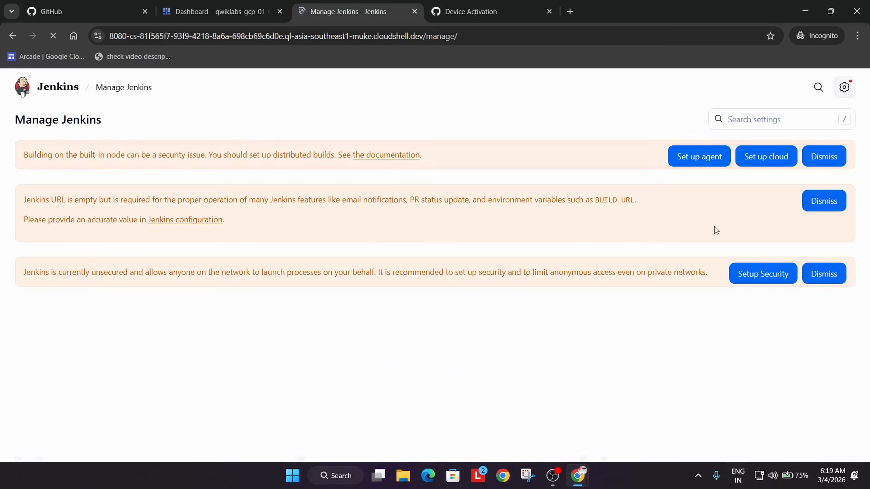
pyautogui.scroll(-10, 599, 233)
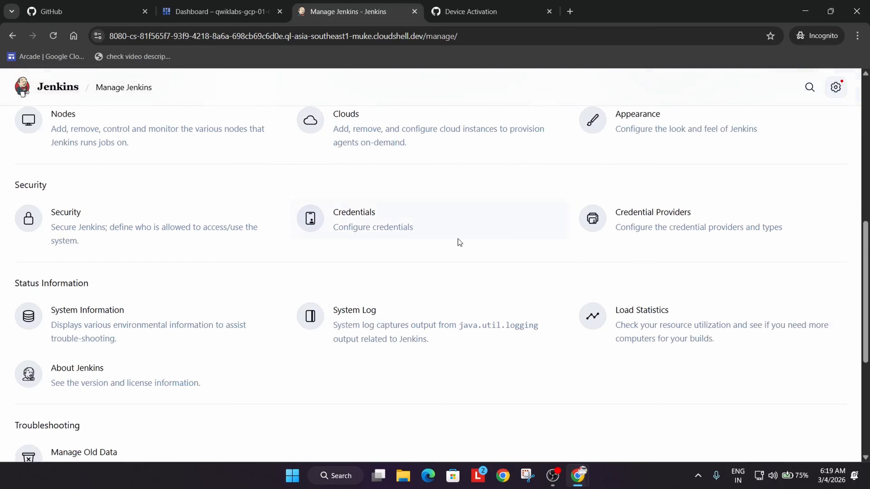
pyautogui.click(372, 220)
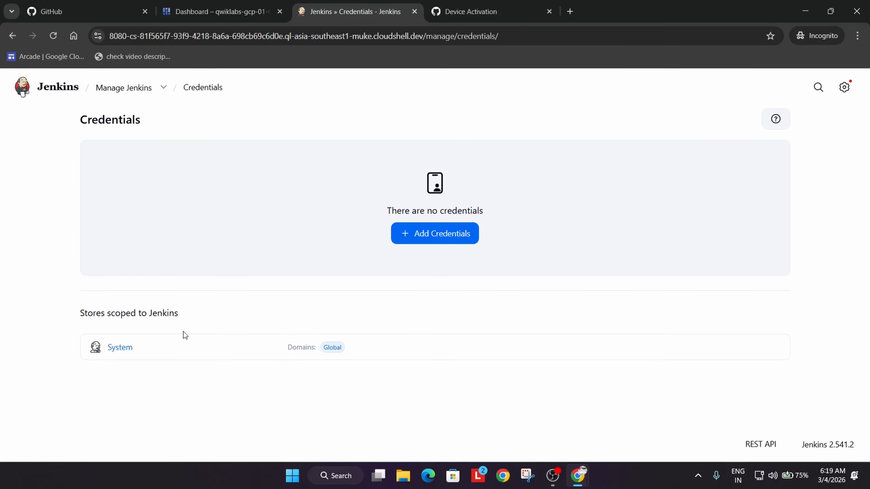
# Start adding a new credential in the Global domain of the System credentials store.
pyautogui.click(129, 349)
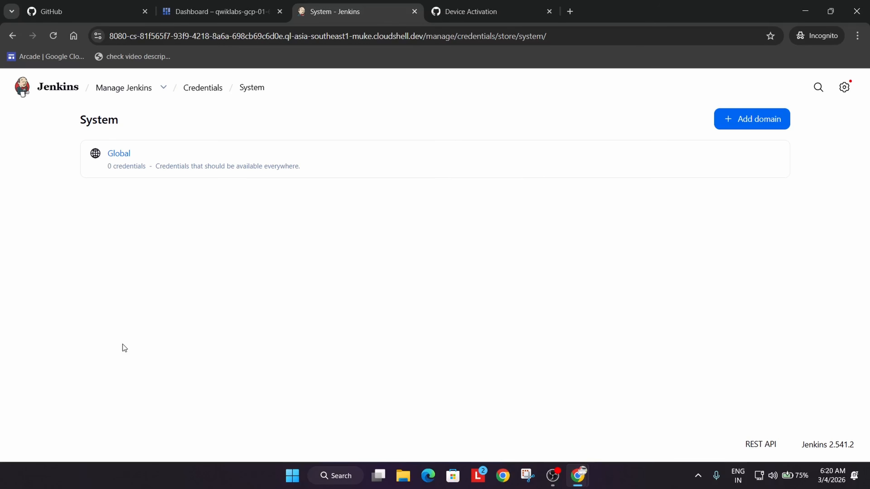
pyautogui.click(121, 154)
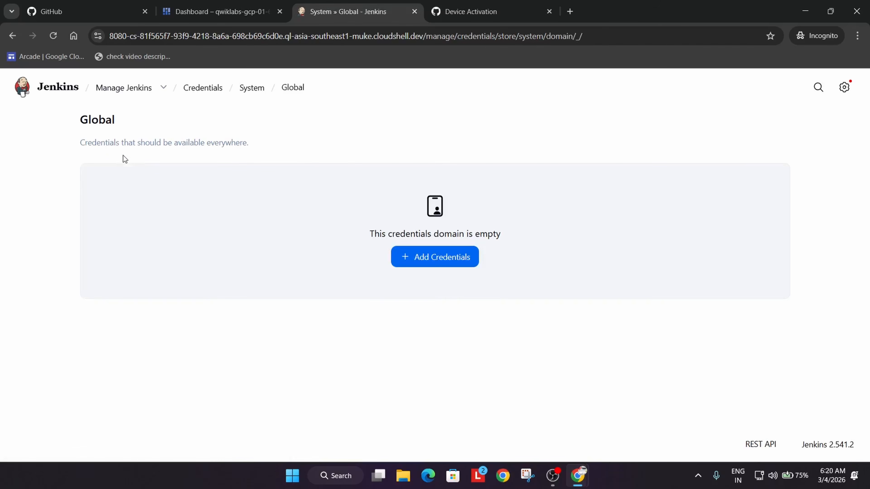
pyautogui.click(420, 257)
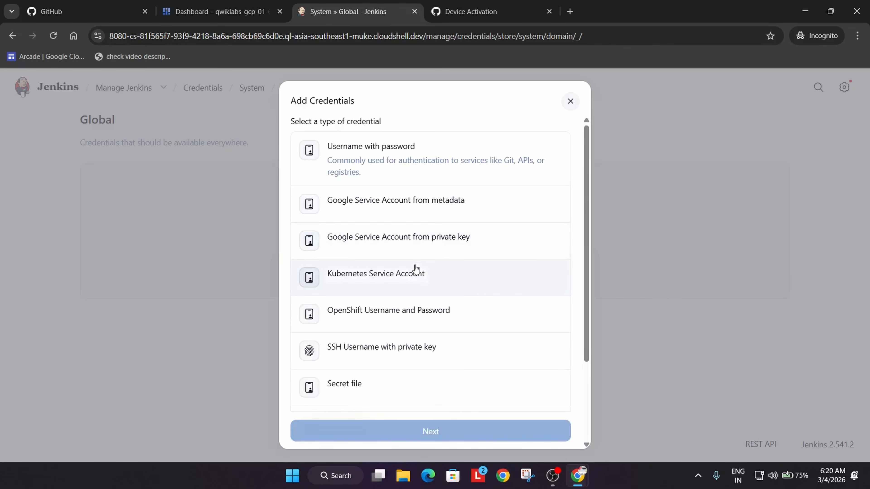
# Consult the lab's Task 8 credential instructions and choose Google Service Account from metadata as the new credential's type.
pyautogui.hotkey('alt', 'Tab')
pyautogui.press('Tab')
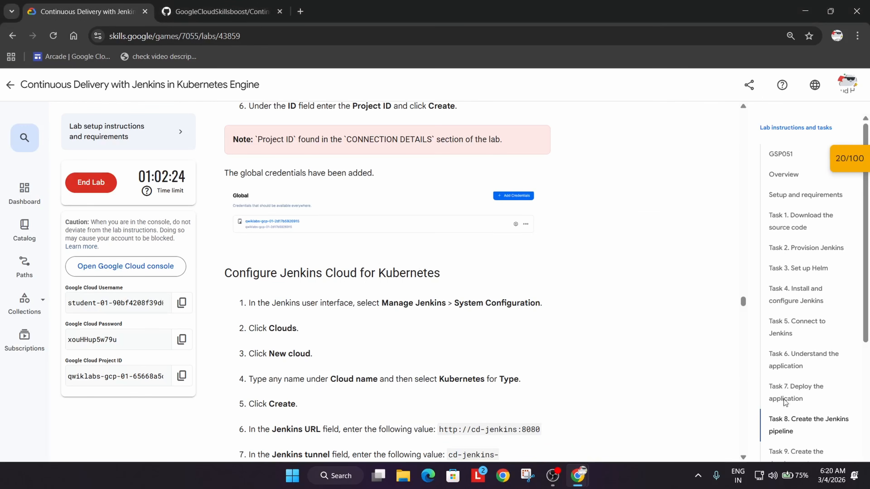
pyautogui.click(796, 430)
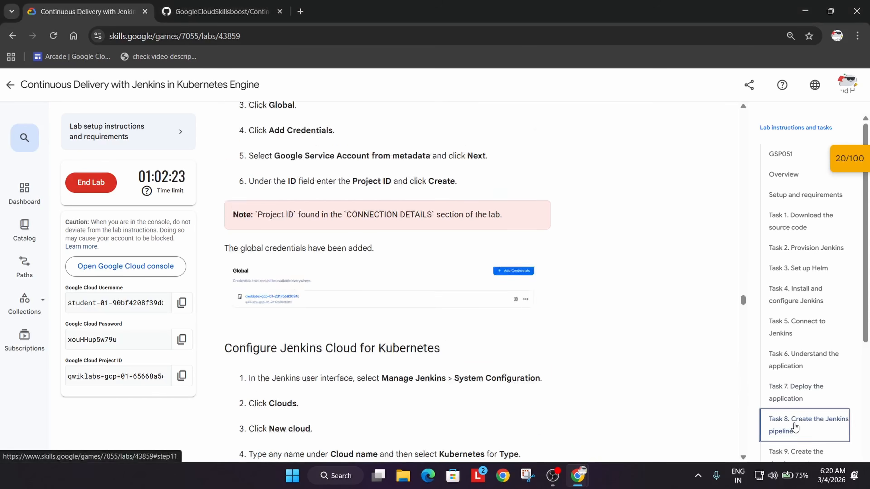
pyautogui.scroll(-5, 577, 378)
pyautogui.scroll(-10, 577, 378)
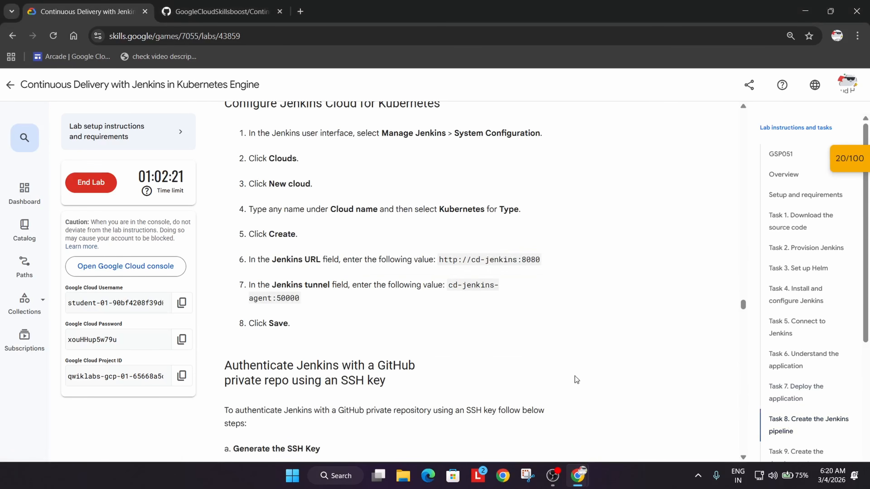
pyautogui.scroll(6, 565, 362)
pyautogui.scroll(-2, 244, 338)
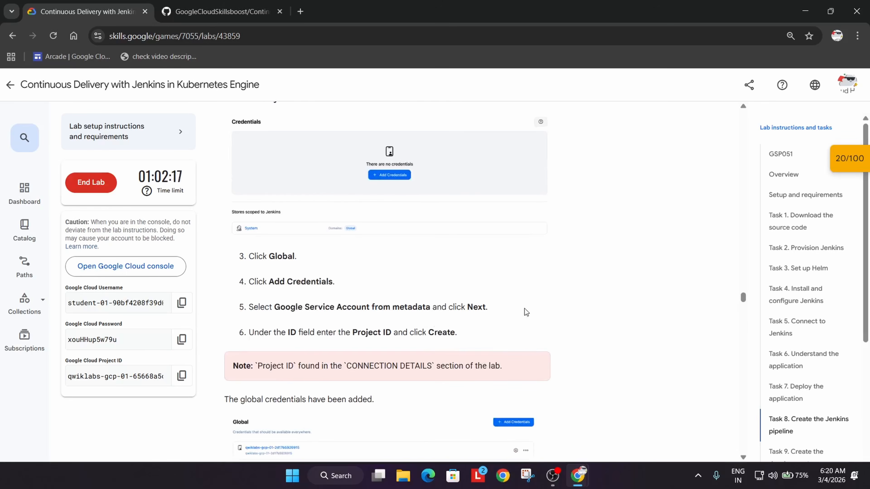
pyautogui.hotkey('alt', 'Tab')
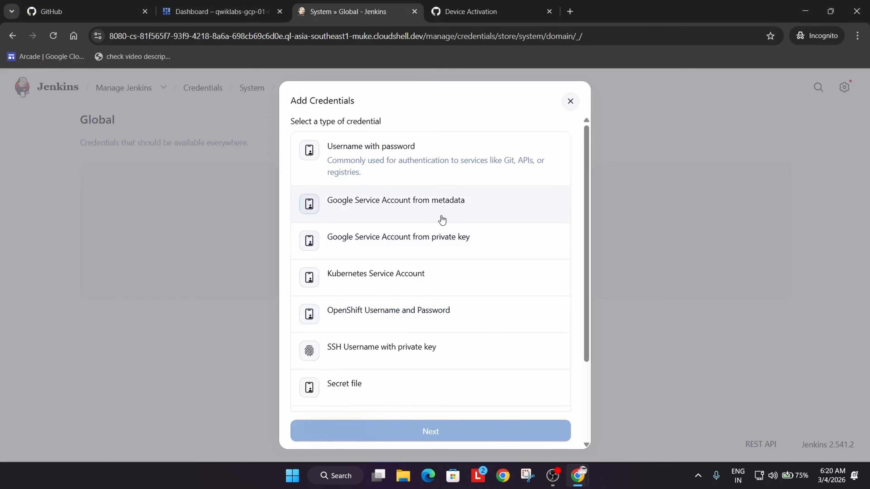
pyautogui.click(452, 208)
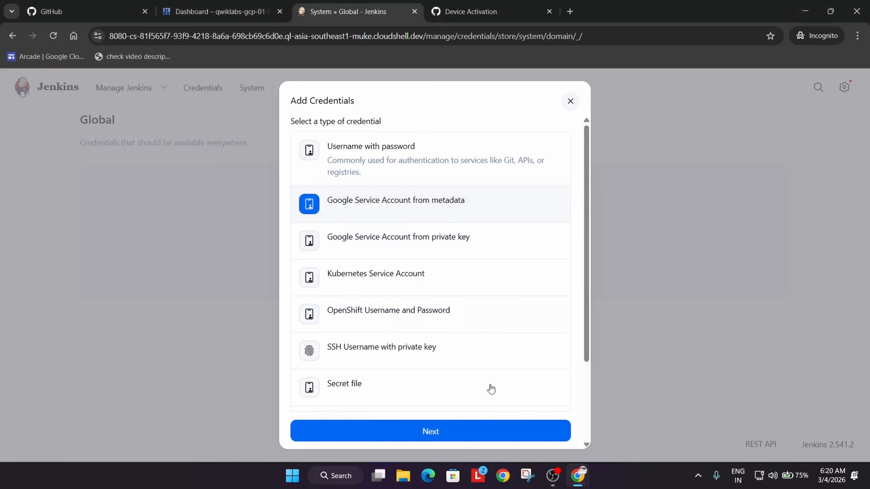
pyautogui.click(488, 435)
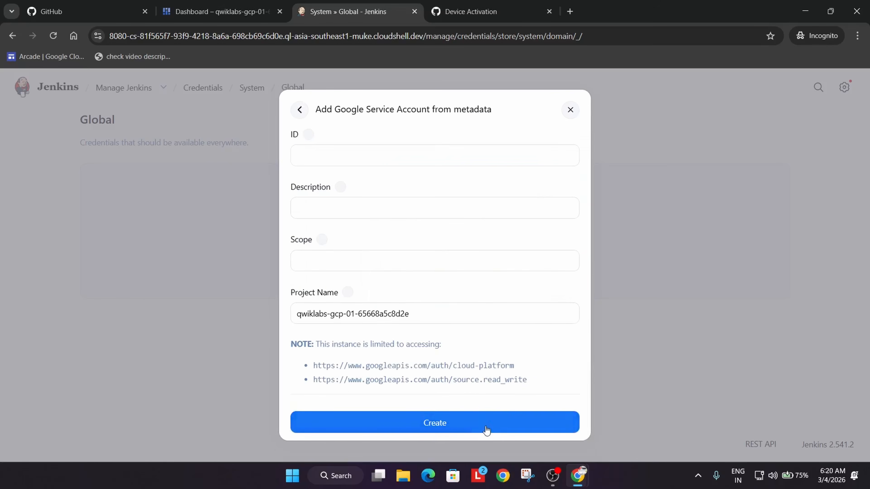
# Copy the lab's Google Cloud Project ID, qwiklabs-gcp-01-65668a5c8d2e, into the credential's ID and create the credential.
pyautogui.hotkey('alt', 'Tab')
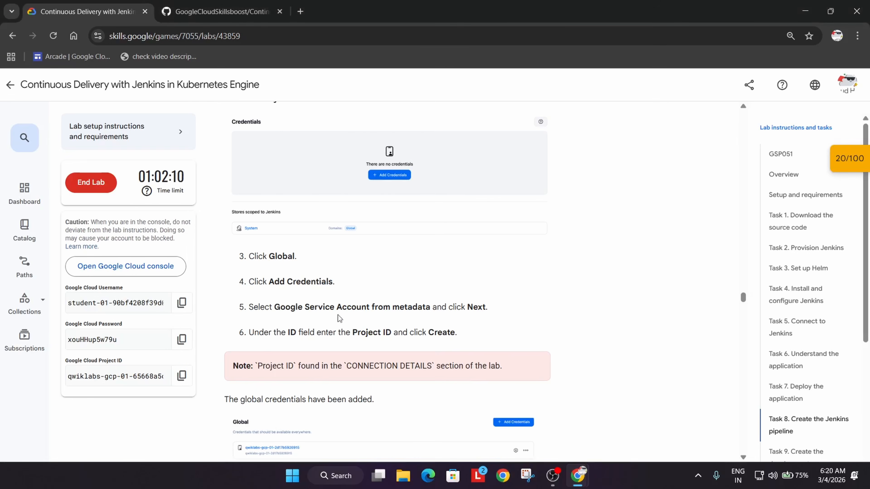
pyautogui.click(181, 376)
pyautogui.hotkey('alt', 'Tab')
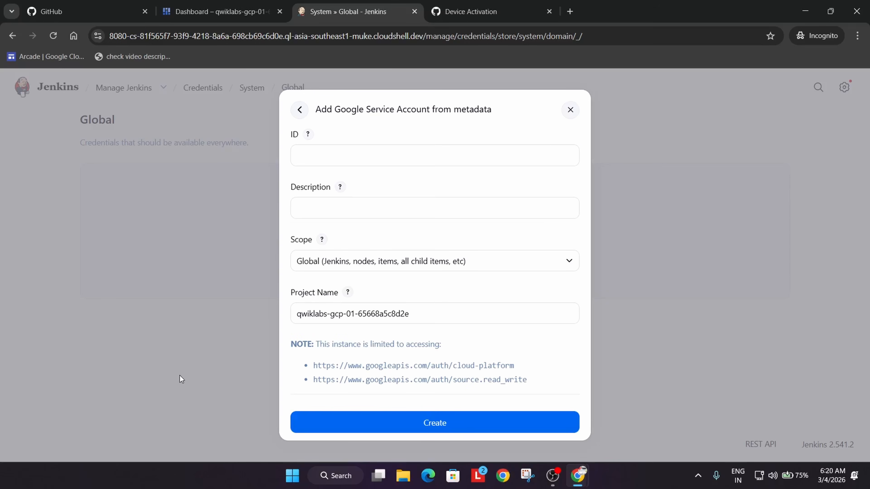
pyautogui.click(394, 161)
pyautogui.hotkey('ctrl', 'v')
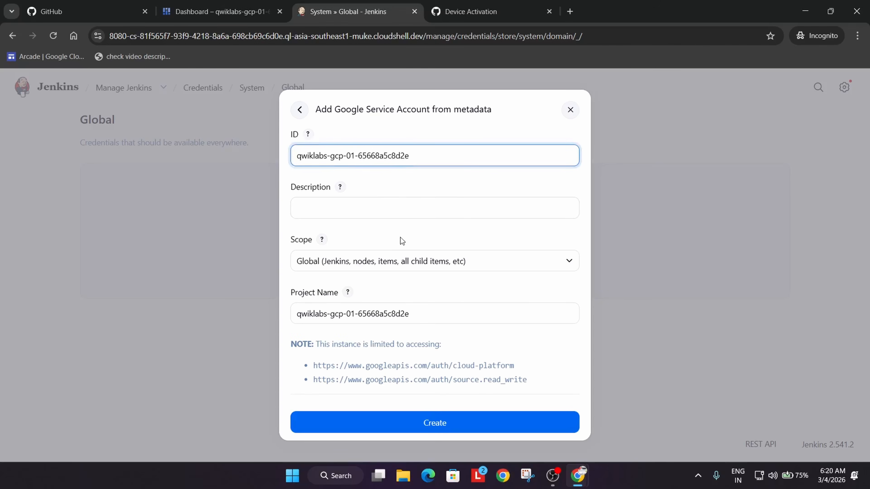
pyautogui.click(424, 420)
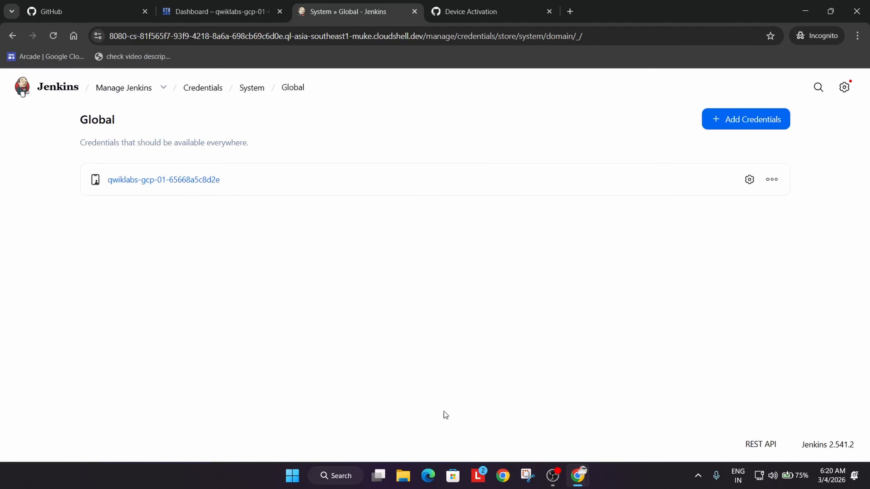
pyautogui.click(553, 474)
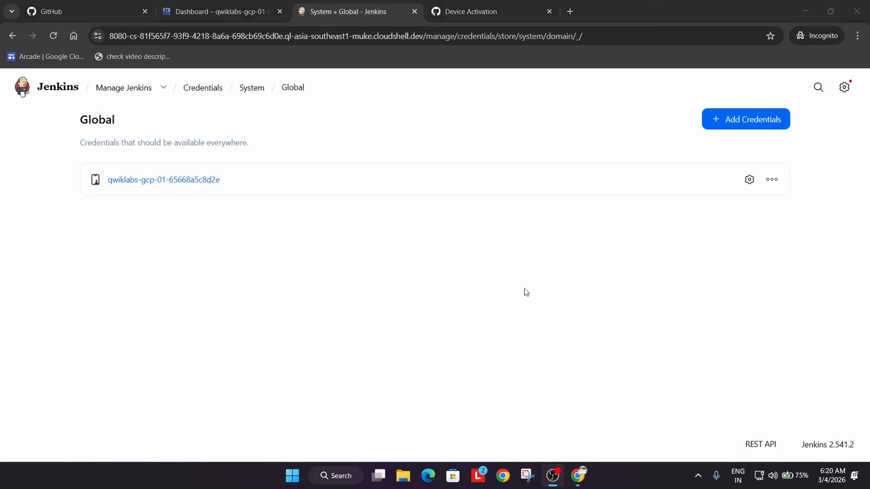
pyautogui.click(528, 305)
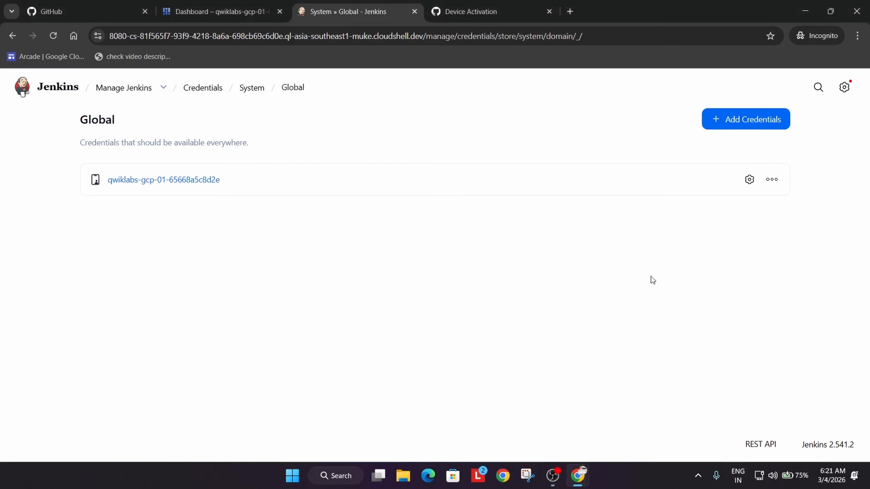
# Return to Manage Jenkins and open the Clouds page under System Configuration.
pyautogui.click(130, 88)
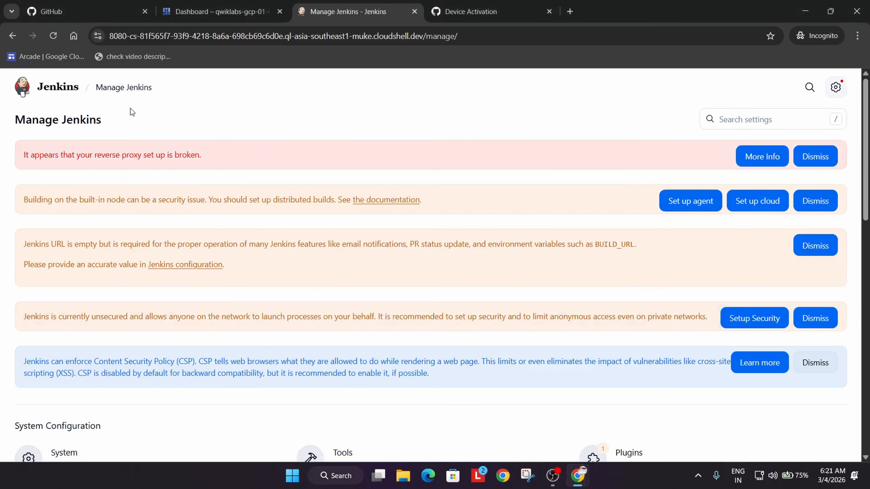
pyautogui.scroll(-5, 296, 303)
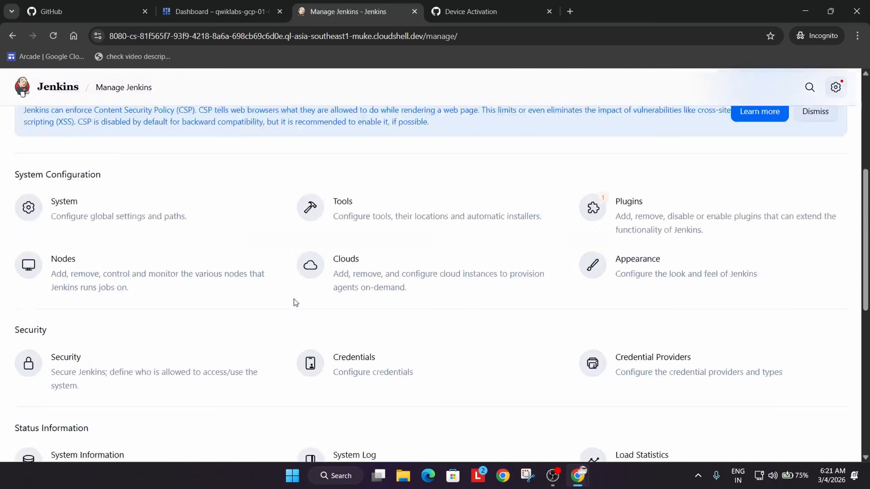
pyautogui.scroll(-2, 296, 303)
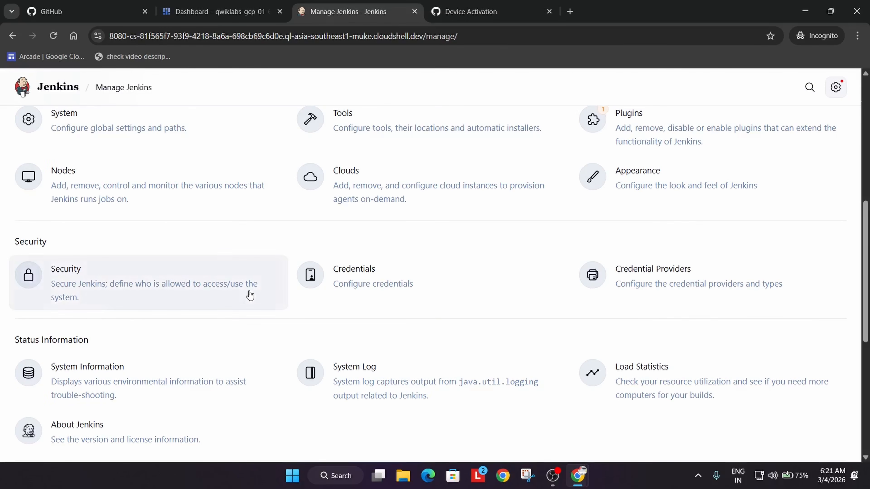
pyautogui.scroll(4, 241, 292)
pyautogui.scroll(-6, 242, 293)
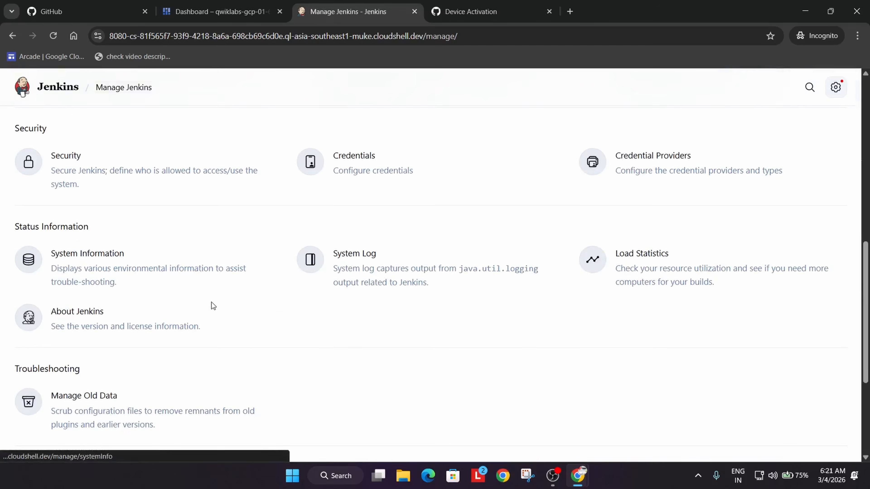
pyautogui.scroll(-4, 211, 305)
pyautogui.scroll(7, 212, 307)
pyautogui.scroll(7, 212, 306)
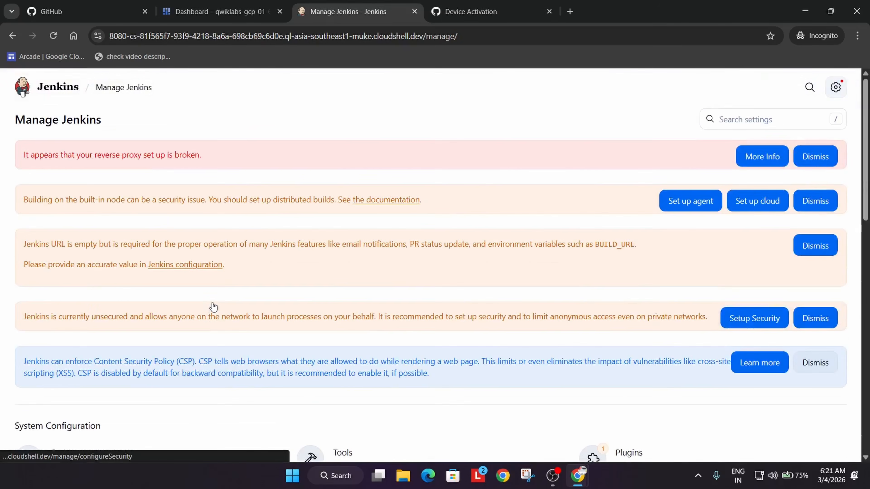
pyautogui.scroll(-4, 212, 305)
pyautogui.click(367, 349)
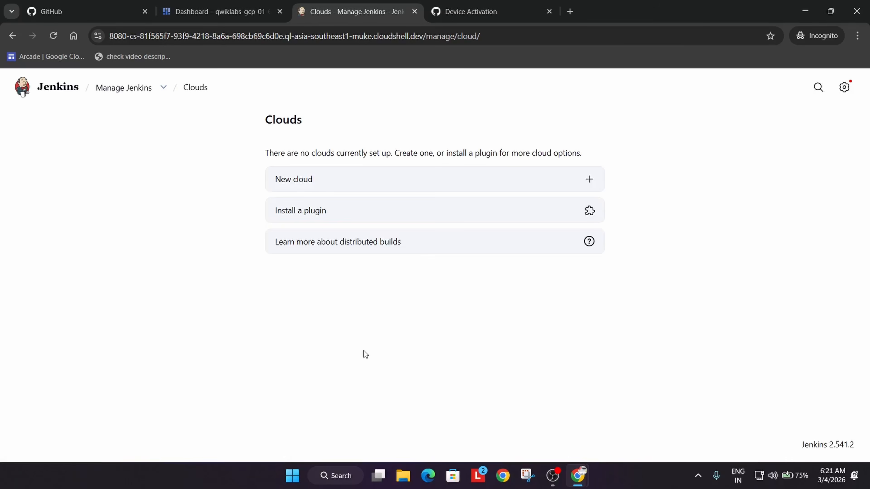
# Create a new cloud of type Kubernetes, entering a personal handle as the cloud name.
pyautogui.click(299, 188)
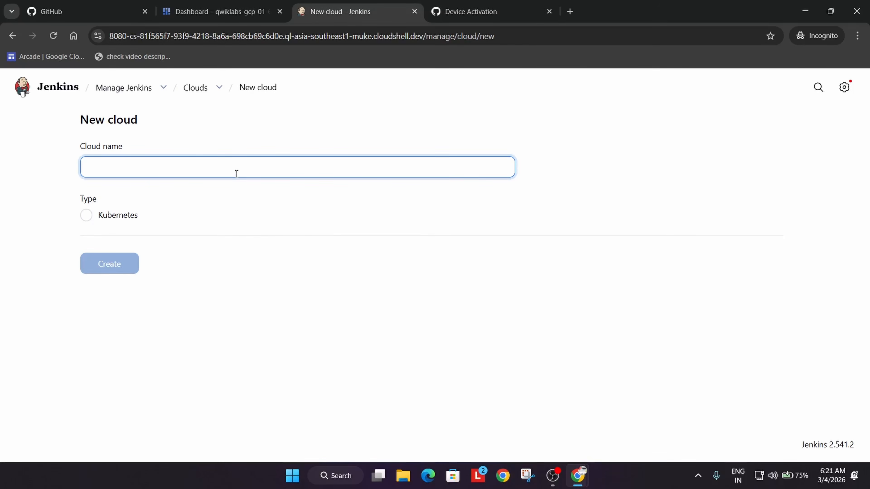
pyautogui.write('drabhishek1')
pyautogui.click(142, 213)
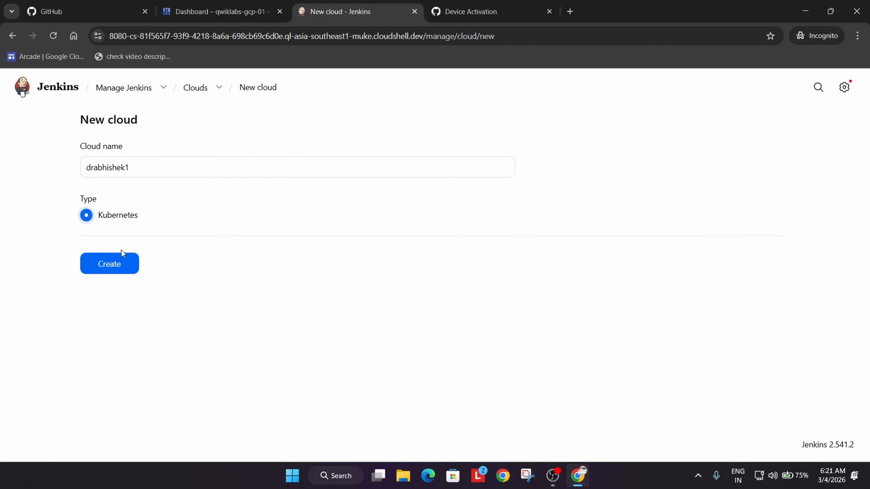
pyautogui.click(122, 261)
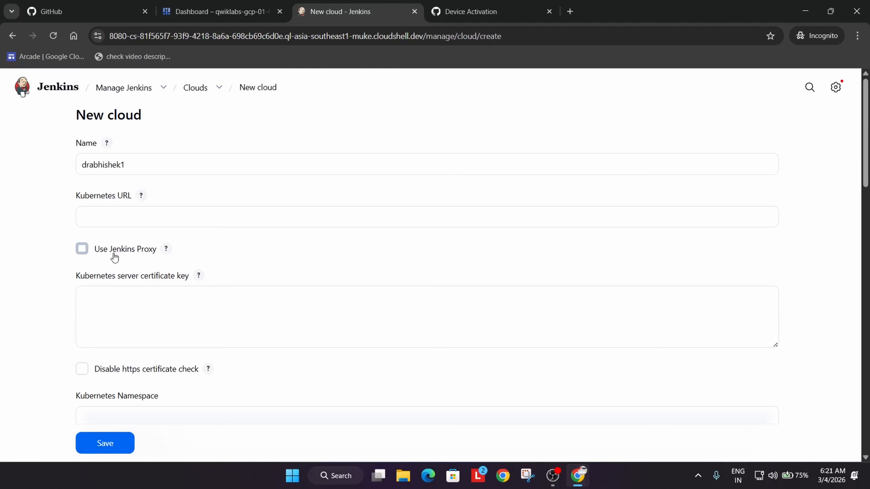
pyautogui.scroll(-3, 121, 264)
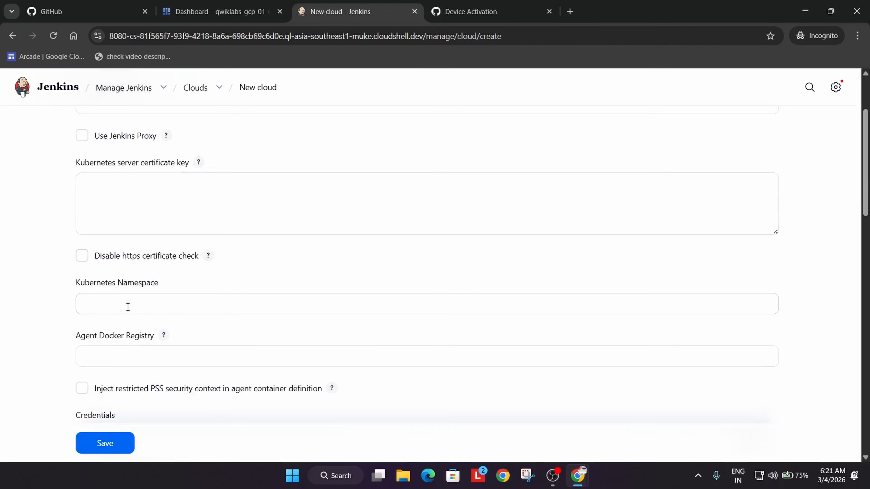
pyautogui.hotkey('alt', 'Tab')
pyautogui.press('Tab')
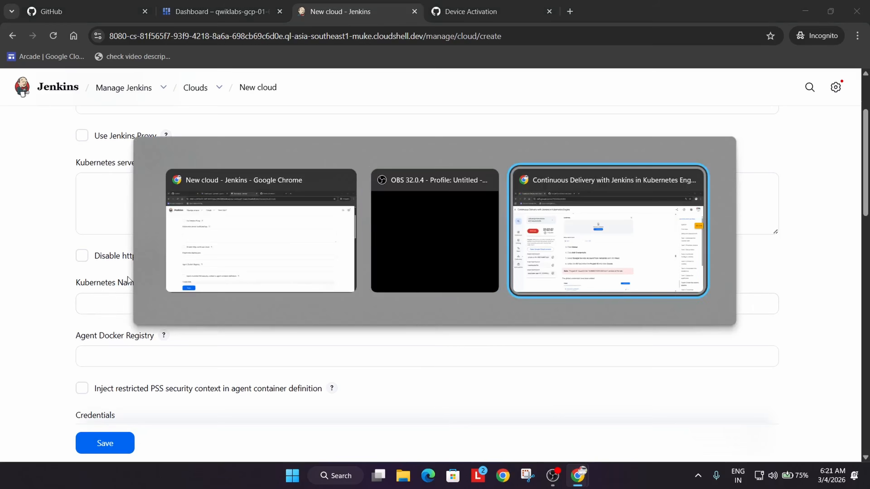
pyautogui.scroll(-5, 400, 337)
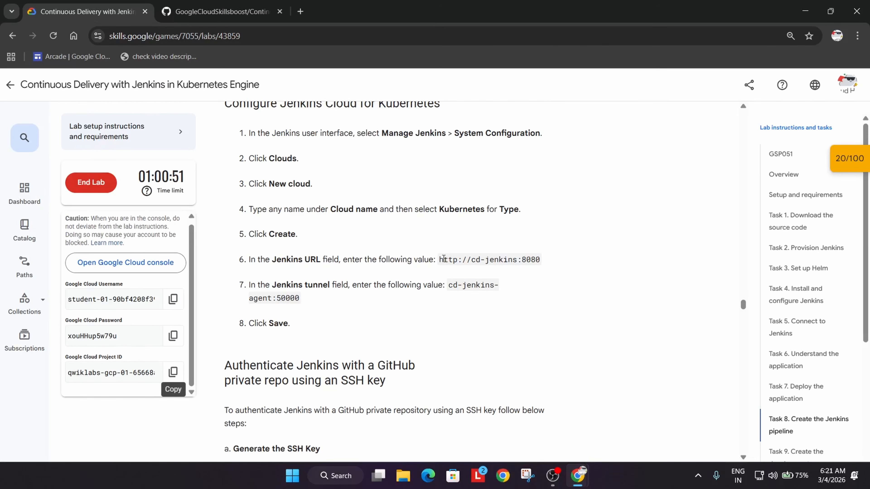
pyautogui.moveTo(439, 263); pyautogui.dragTo(544, 267)
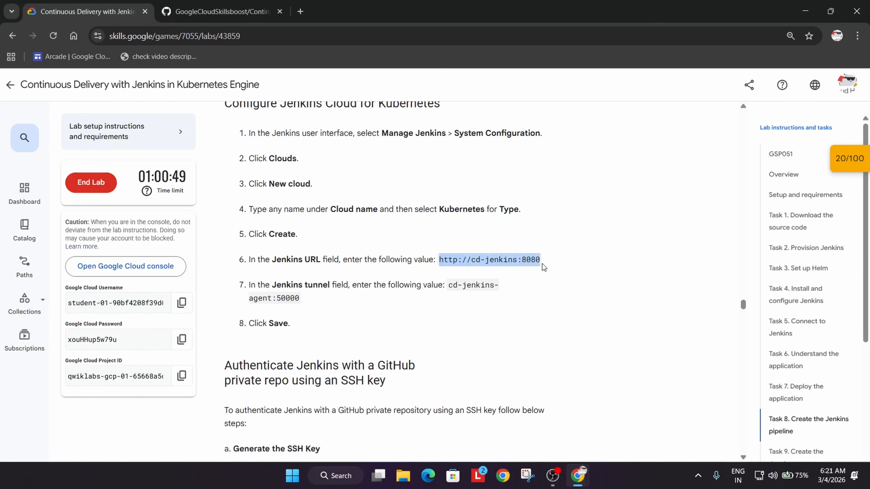
pyautogui.hotkey('alt', 'Tab')
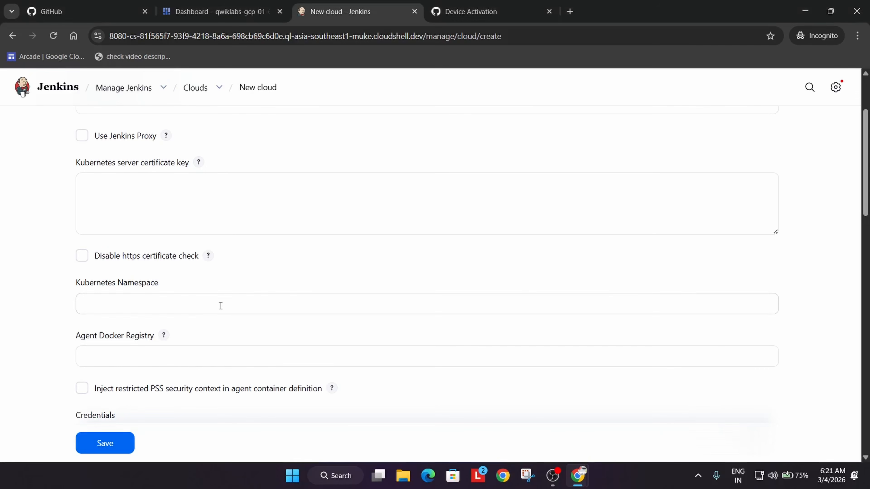
pyautogui.scroll(3, 220, 306)
pyautogui.scroll(-10, 221, 306)
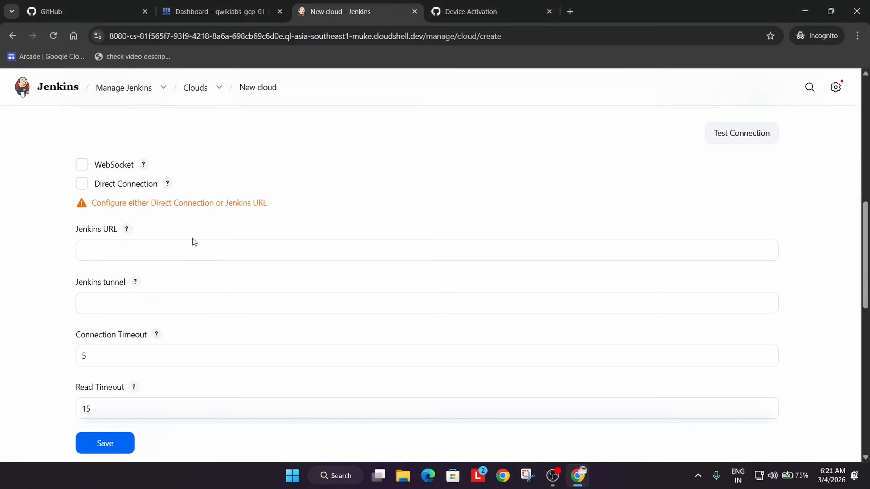
pyautogui.click(193, 247)
pyautogui.write('http://cd-jenkins:8080')
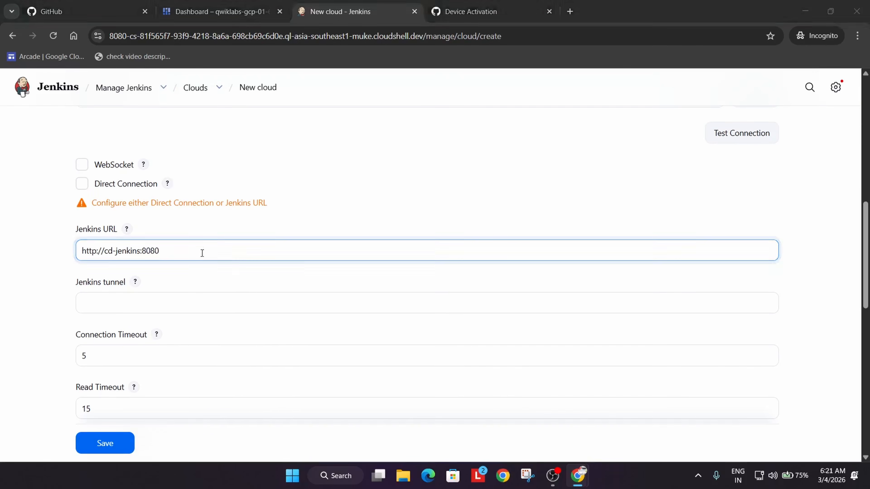
# Copy the Jenkins tunnel value from the lab instructions and set it to cd-jenkins-agent:50000 for the new cloud.
pyautogui.hotkey('alt', 'Tab')
pyautogui.moveTo(448, 285); pyautogui.dragTo(432, 318)
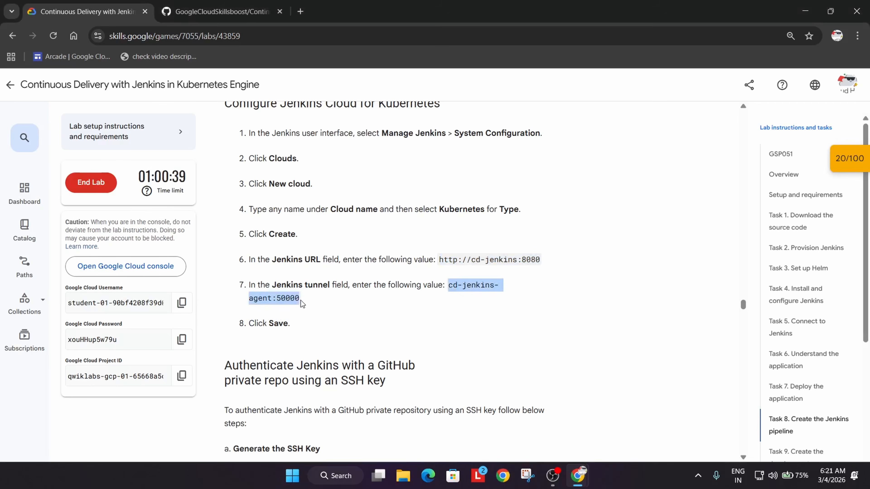
pyautogui.hotkey('alt', 'Tab')
pyautogui.click(221, 288)
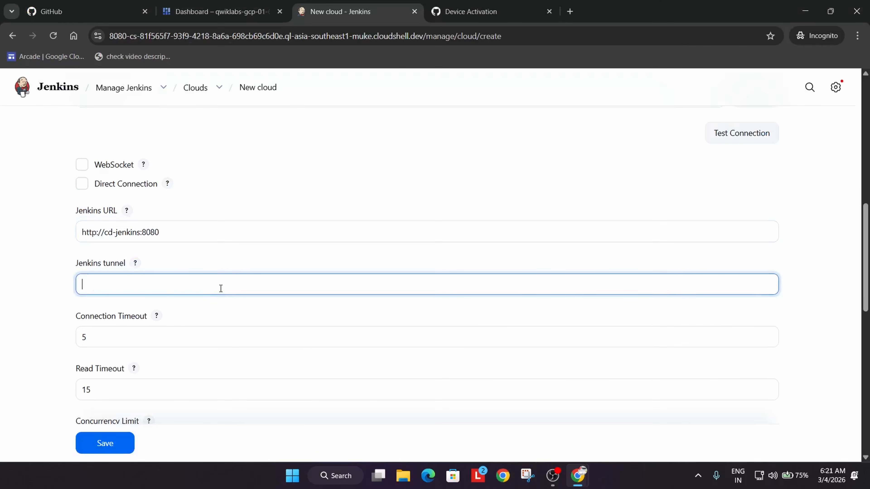
pyautogui.write('cd-jenkins-agent:50000')
pyautogui.scroll(-5, 220, 301)
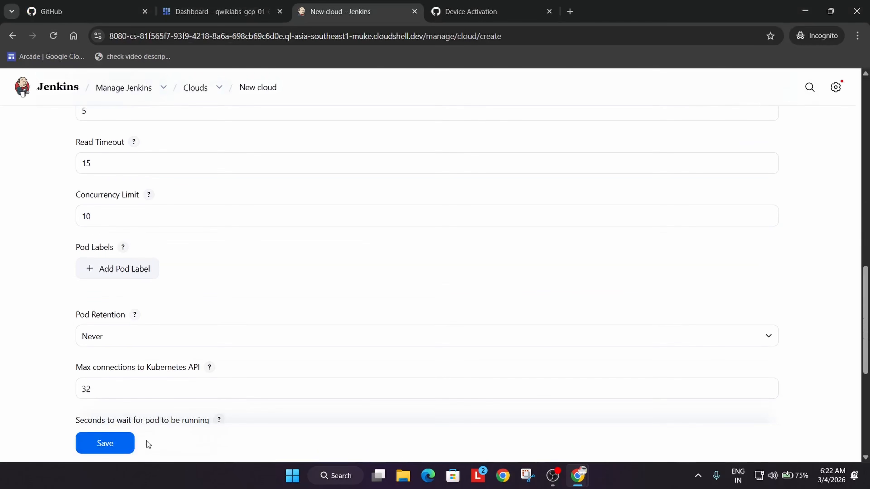
# Save the new Kubernetes cloud configuration in Jenkins.
pyautogui.click(124, 447)
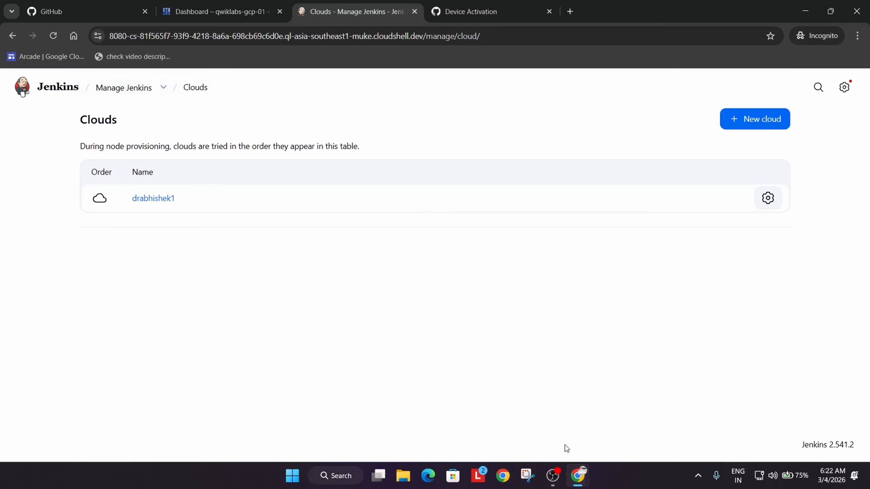
pyautogui.click(557, 473)
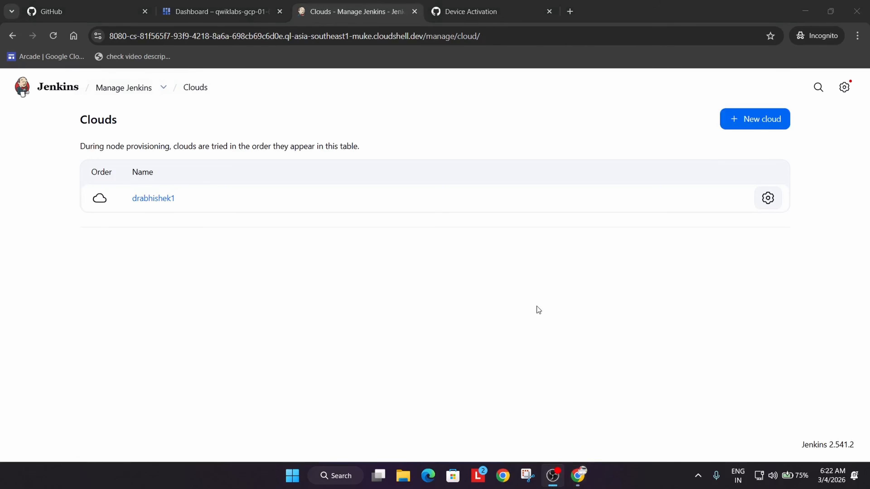
# Copy the ssh-keygen command for the id_github key from the lab instructions and paste it into Notepad.
pyautogui.hotkey('alt', 'Tab')
pyautogui.hotkey('alt', 'Tab')
pyautogui.hotkey('alt', 'Tab')
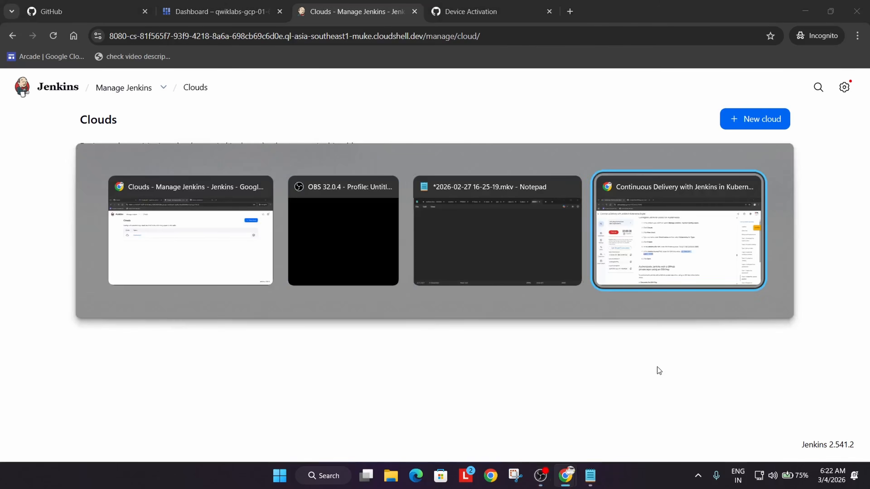
pyautogui.scroll(-10, 571, 322)
pyautogui.scroll(5, 569, 330)
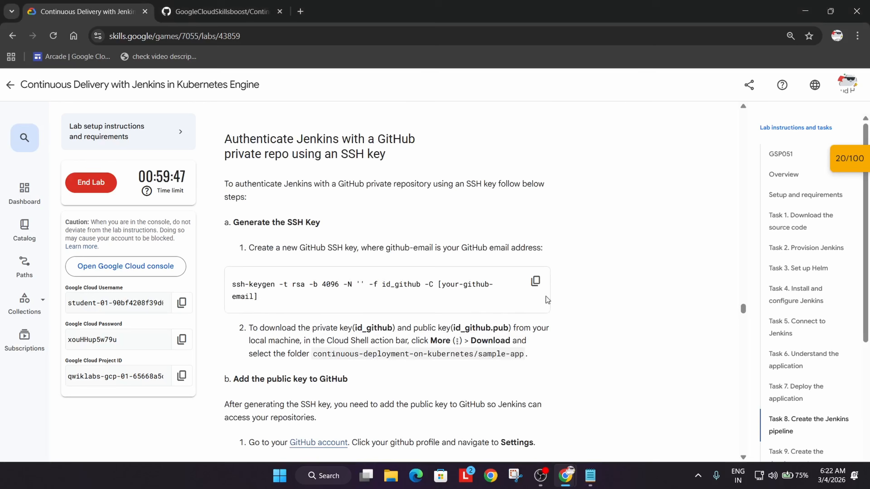
pyautogui.click(538, 284)
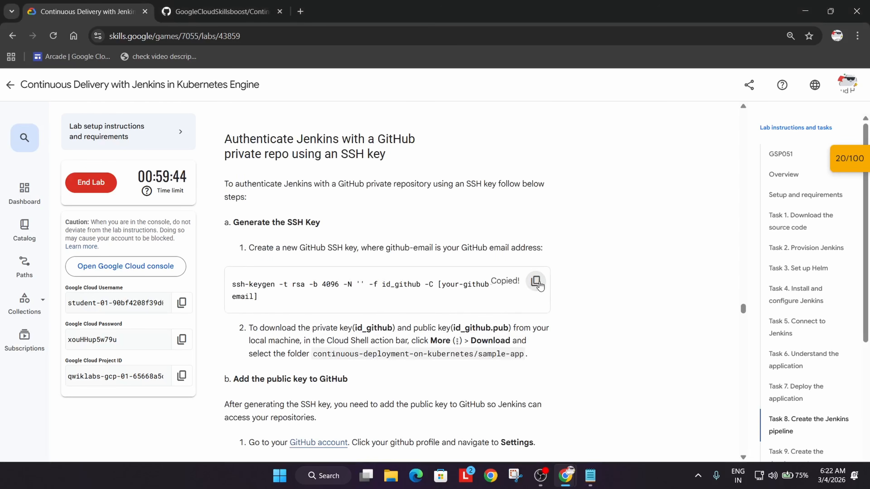
pyautogui.click(590, 475)
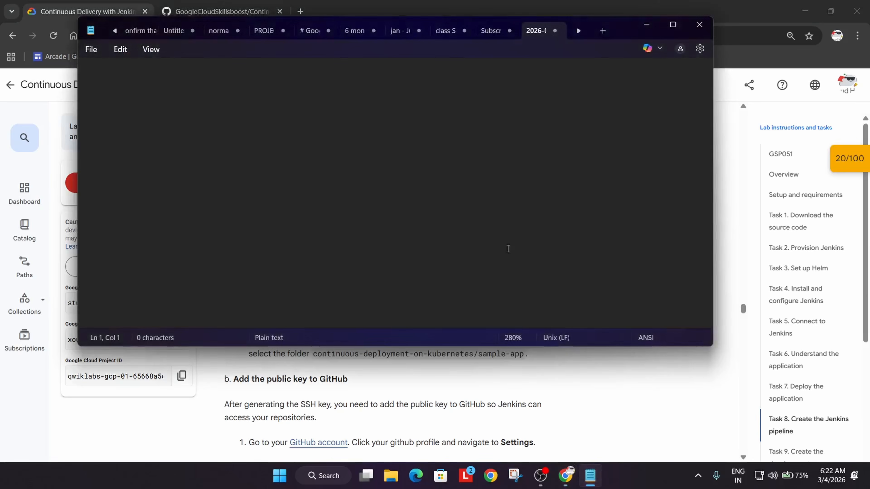
pyautogui.hotkey('ctrl', 'v')
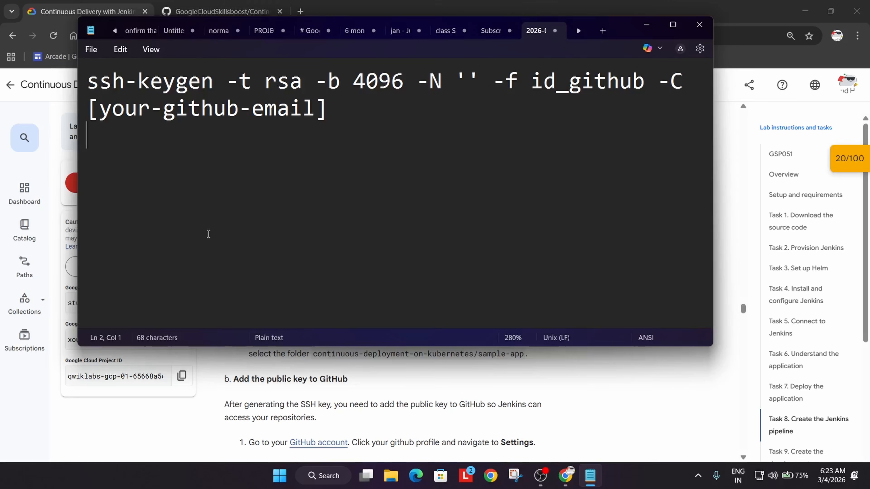
# Switch to GitHub, open the account's email settings and copy the primary email address.
pyautogui.hotkey('alt', 'Tab')
pyautogui.press('Tab')
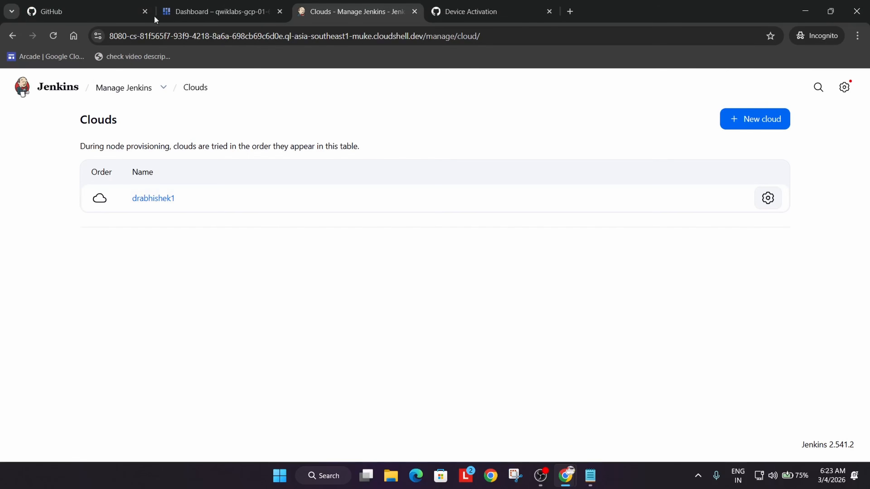
pyautogui.click(117, 8)
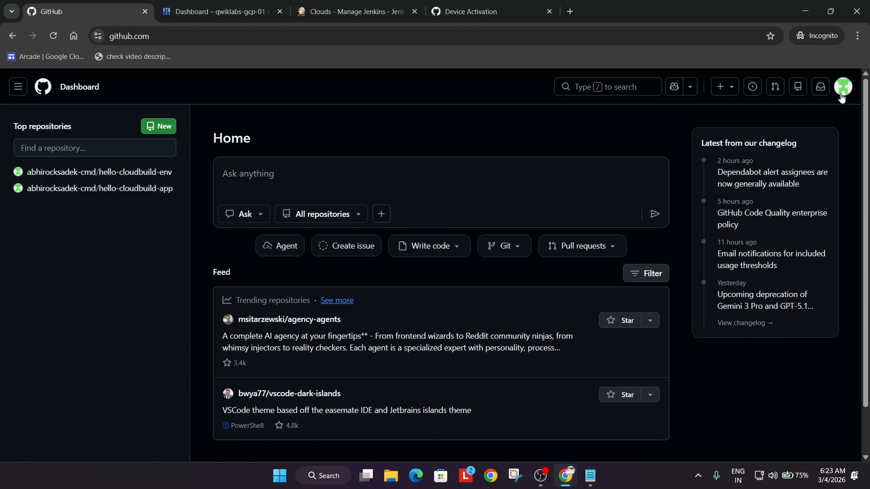
pyautogui.click(843, 87)
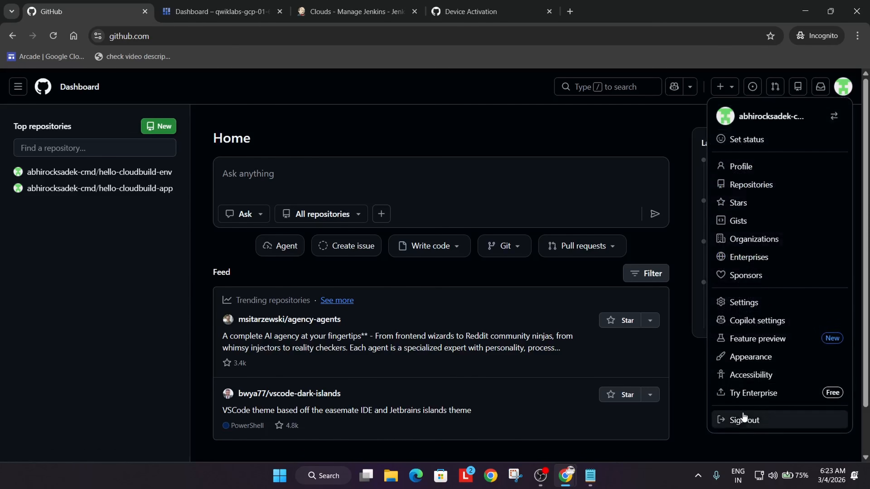
pyautogui.scroll(-2, 741, 302)
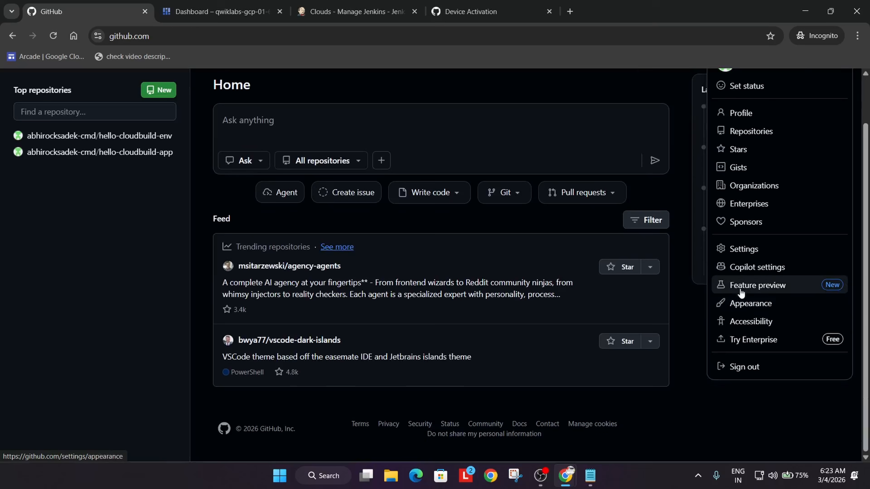
pyautogui.click(743, 248)
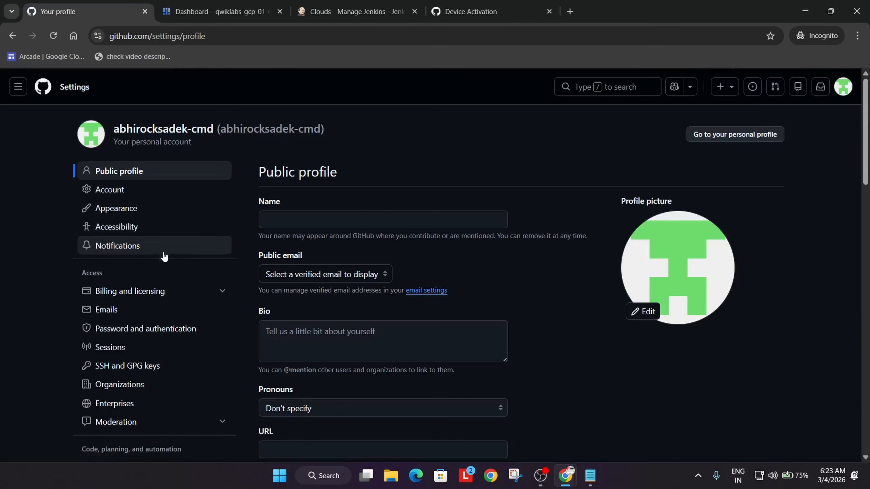
pyautogui.click(149, 318)
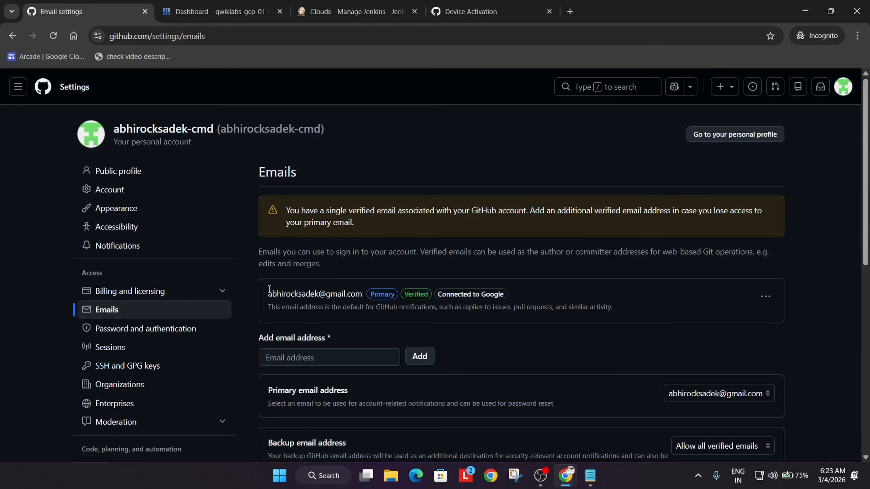
pyautogui.moveTo(270, 296); pyautogui.dragTo(361, 293)
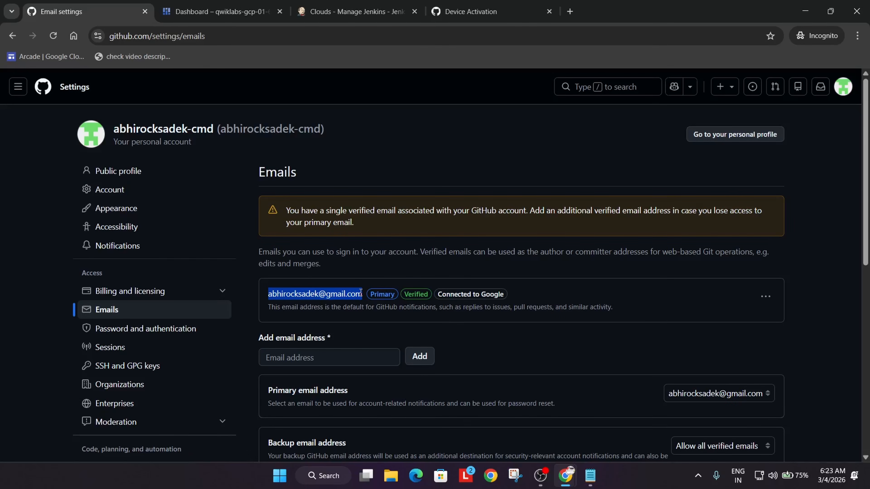
# Replace the [your-github-email] placeholder in Notepad with the copied email address, copy the whole ssh-keygen command and close Notepad.
pyautogui.click(581, 486)
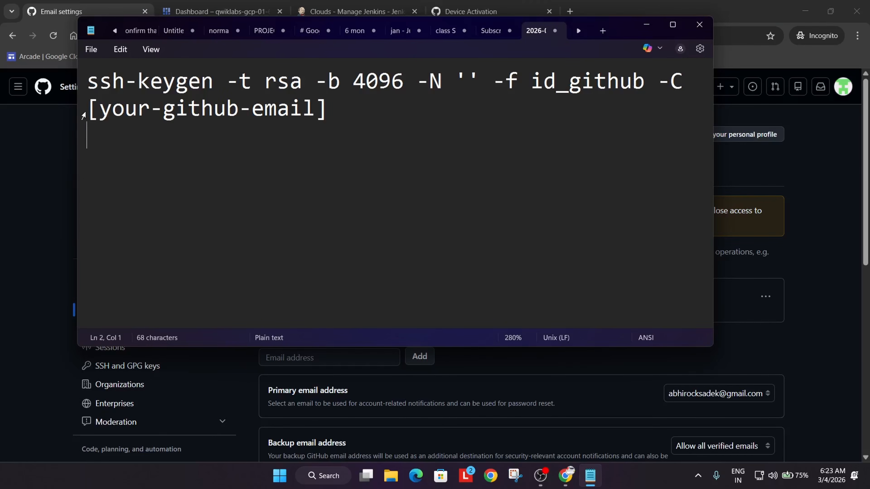
pyautogui.moveTo(89, 109); pyautogui.dragTo(328, 103)
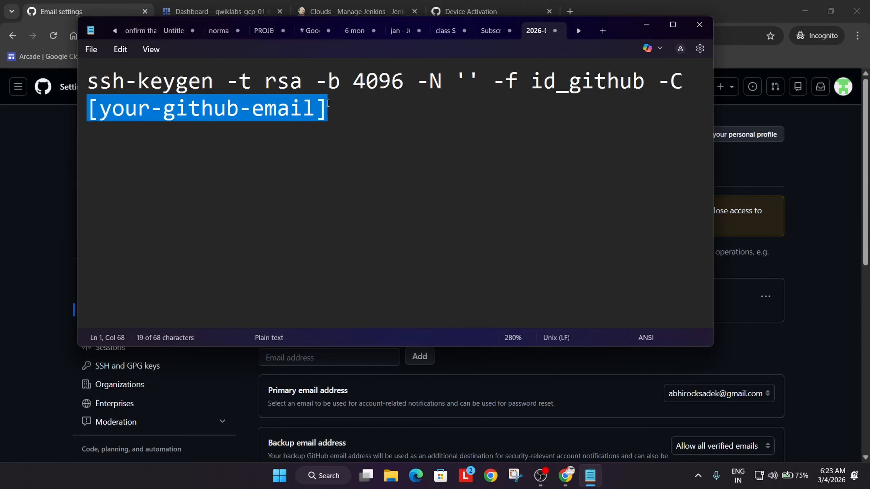
pyautogui.hotkey('ctrl', 'v')
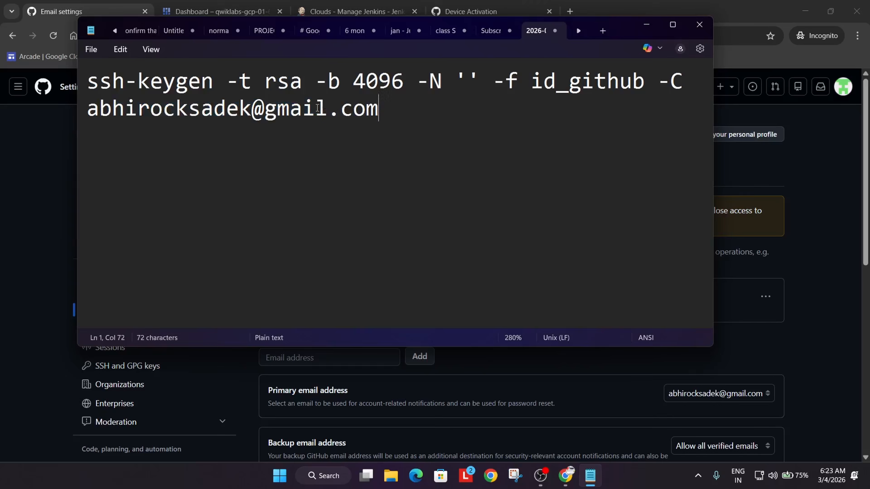
pyautogui.hotkey('ctrl', 'a')
pyautogui.hotkey('ctrl', 'c')
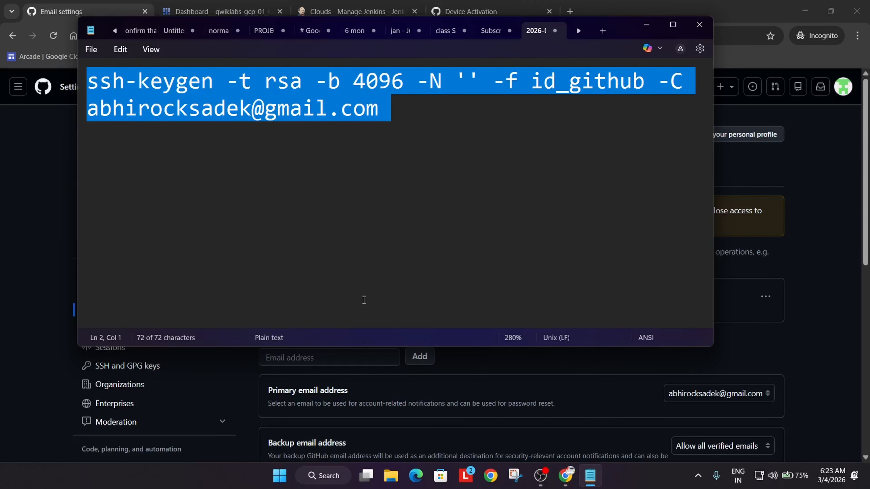
pyautogui.click(700, 25)
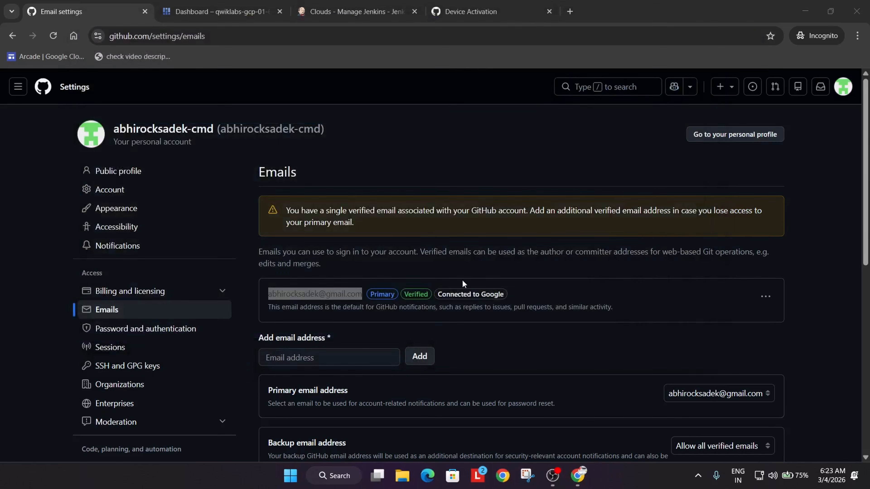
# Run the copied ssh-keygen command in Cloud Shell to generate the 4096-bit RSA key pair id_github.
pyautogui.hotkey('alt', 'Tab')
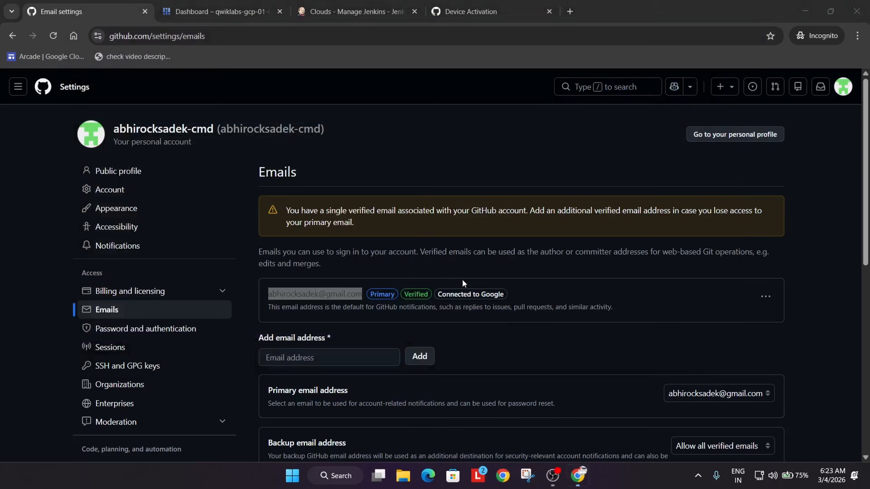
pyautogui.click(220, 7)
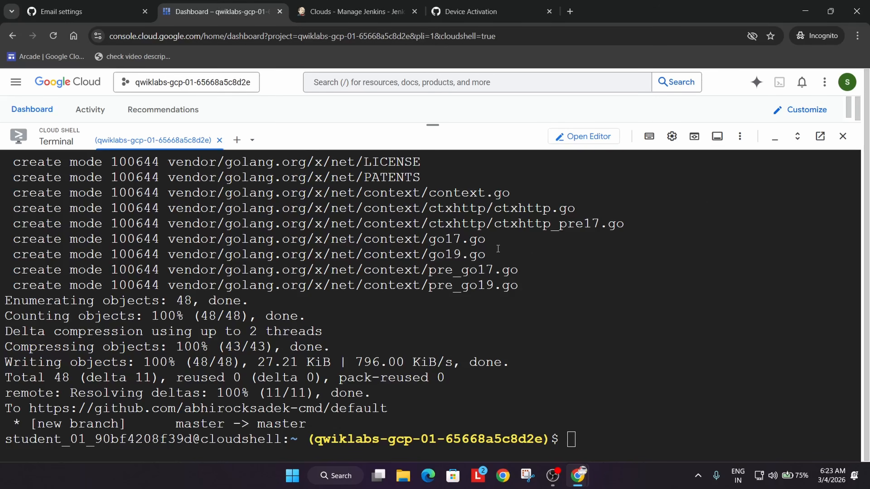
pyautogui.hotkey('ctrl', 'v')
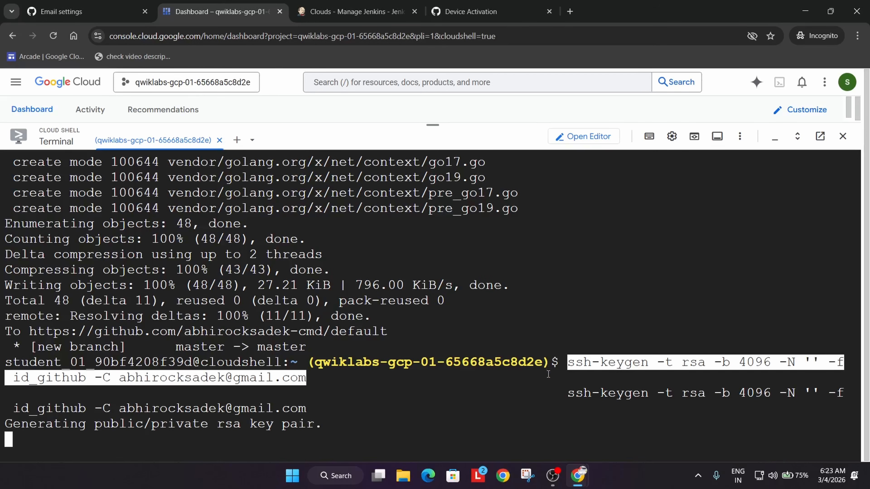
pyautogui.click(553, 475)
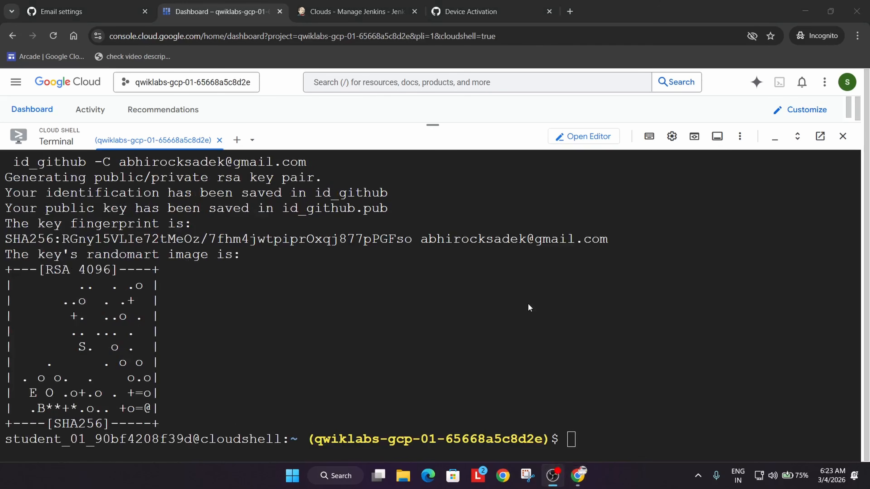
pyautogui.click(631, 341)
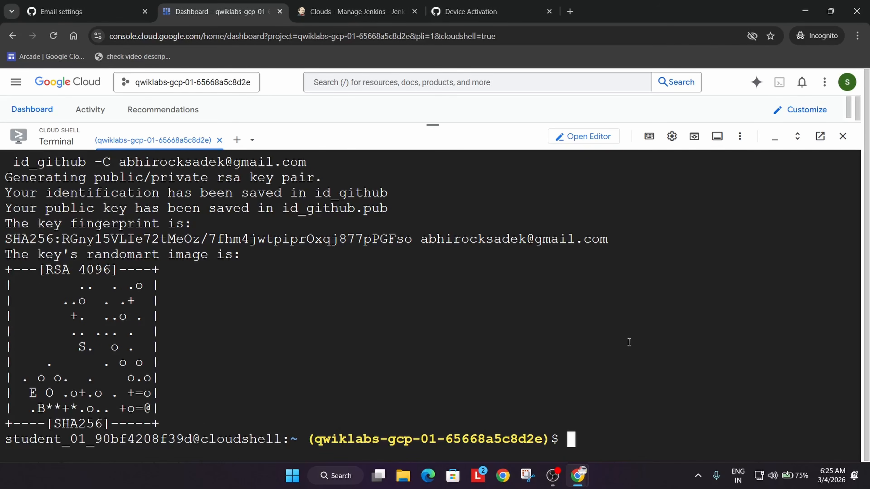
# Return to the GitHub settings and open the SSH and GPG keys page.
pyautogui.click(62, 10)
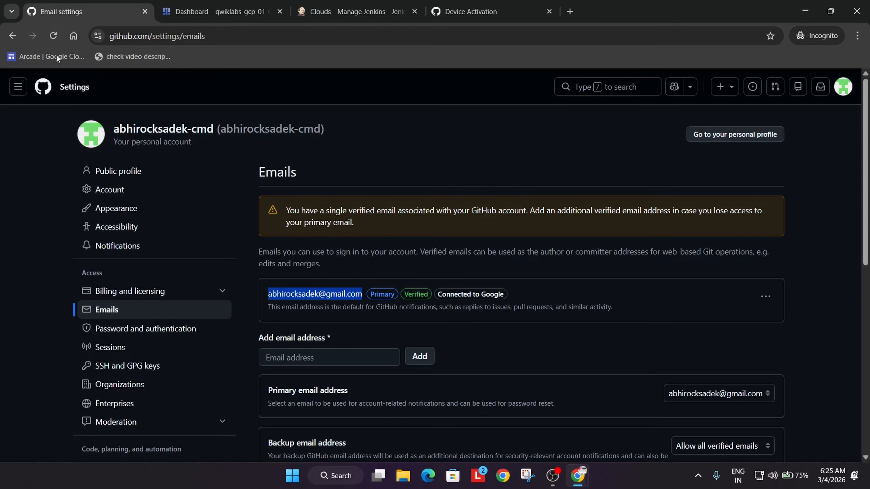
pyautogui.click(108, 367)
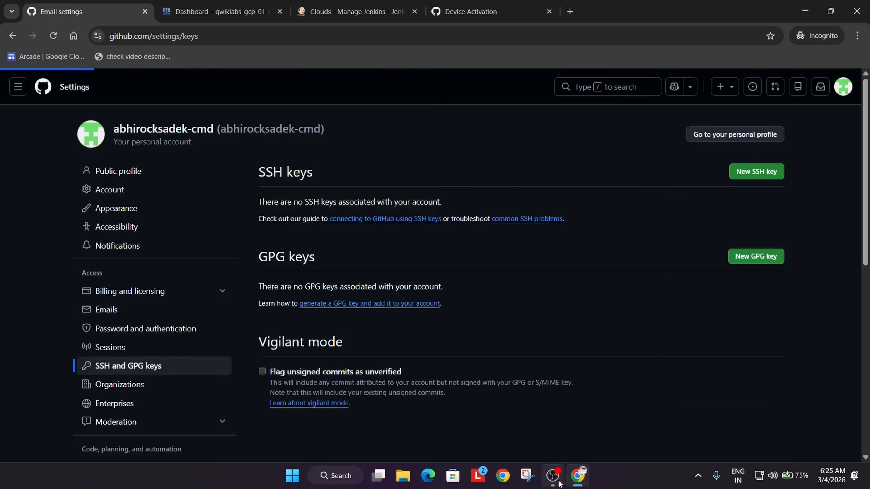
pyautogui.click(679, 338)
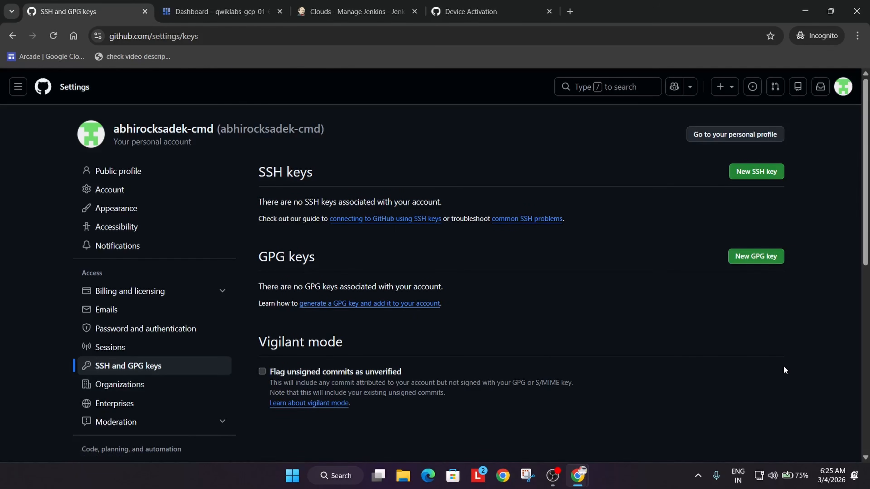
pyautogui.click(559, 473)
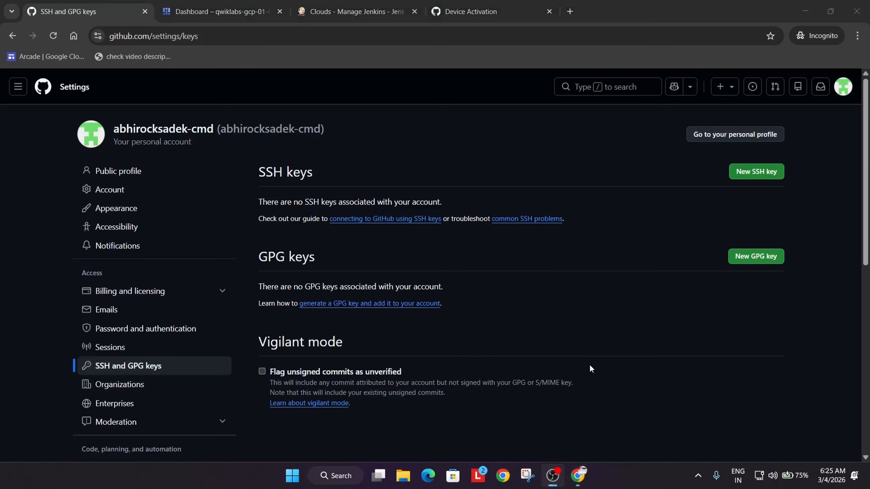
# Copy the title SSH_KEY_LAB from the lab instructions and enter it as the title of a new SSH key in GitHub.
pyautogui.hotkey('alt', 'Tab')
pyautogui.press('Tab')
pyautogui.scroll(-3, 452, 334)
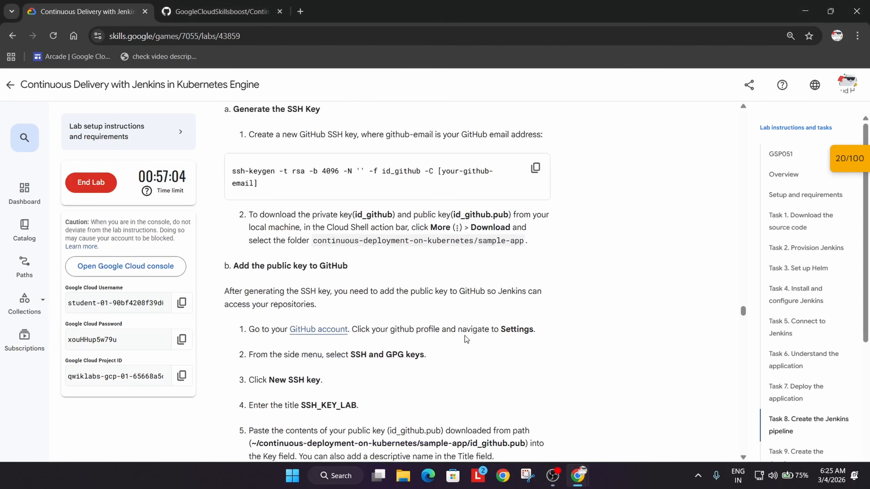
pyautogui.scroll(-1, 452, 334)
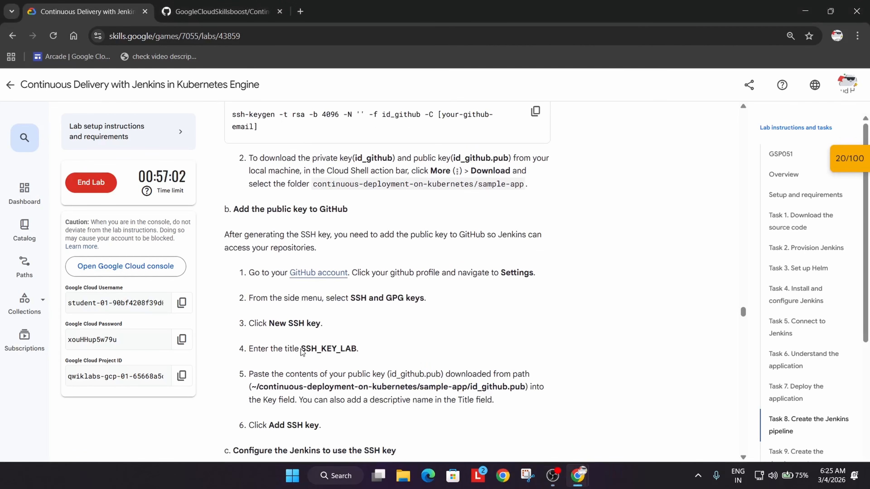
pyautogui.moveTo(301, 348); pyautogui.dragTo(357, 350)
pyautogui.hotkey('ctrl', 'c')
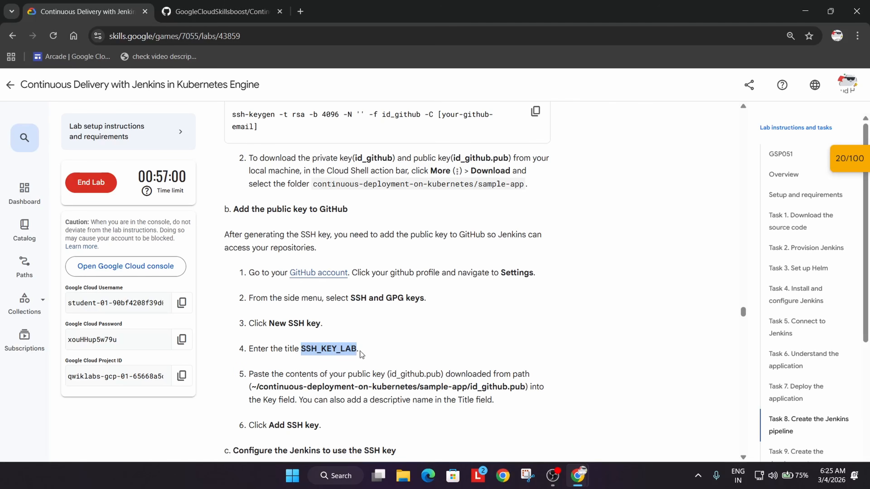
pyautogui.hotkey('alt', 'Tab')
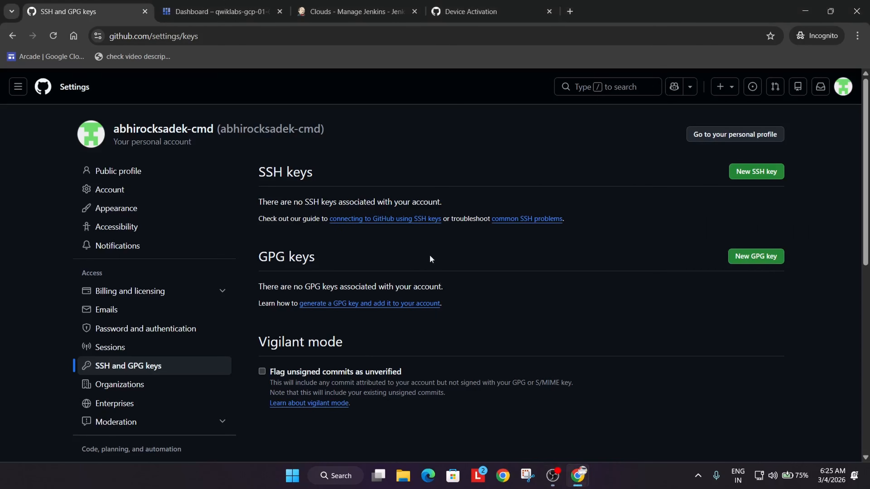
pyautogui.click(741, 172)
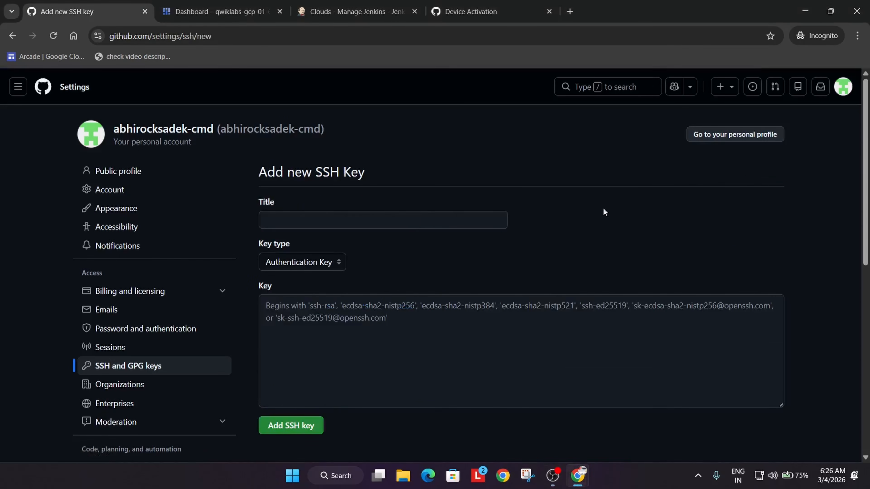
pyautogui.hotkey('ctrl', 'v')
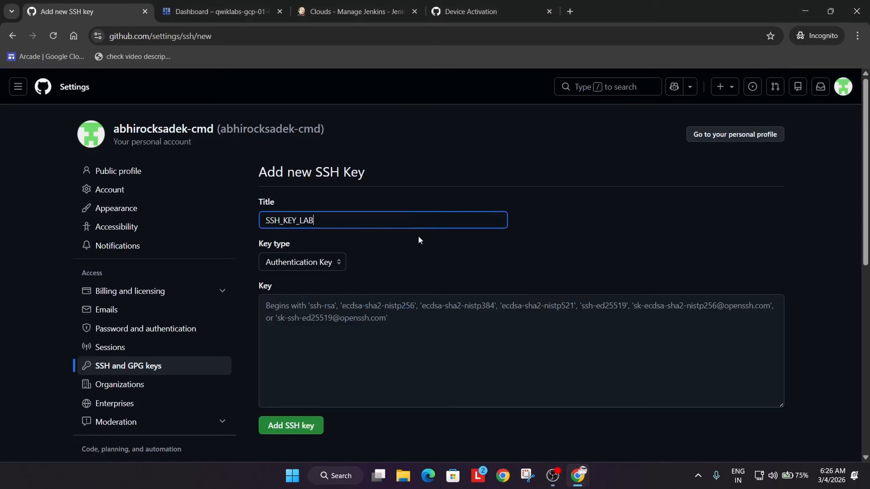
pyautogui.click(429, 361)
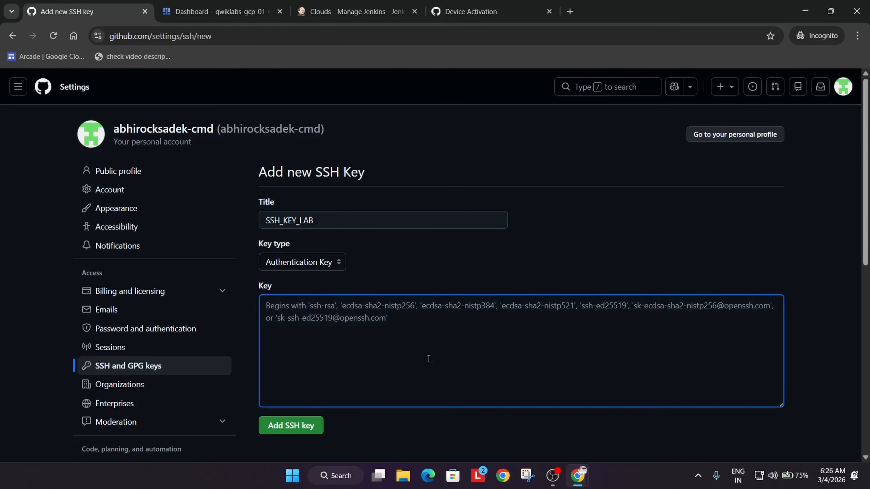
# Copy the file name id_github.pub from the lab instructions and run cat id_github.pub in Cloud Shell.
pyautogui.hotkey('alt', 'Tab')
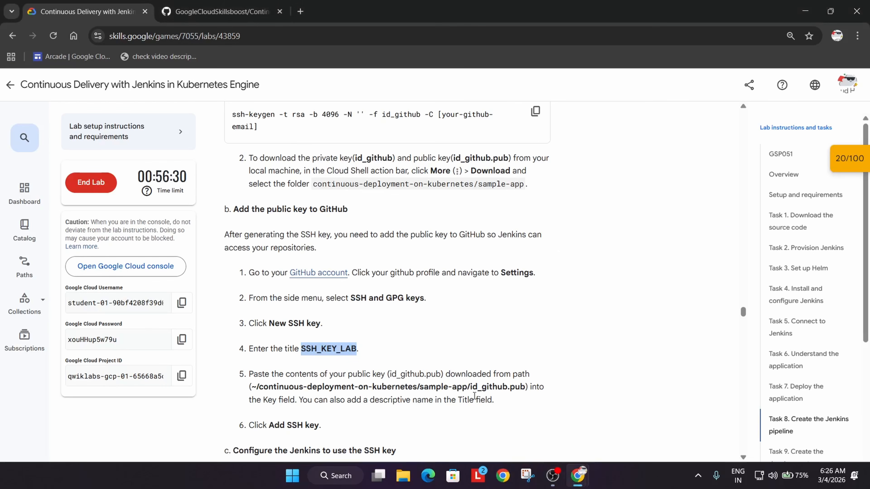
pyautogui.moveTo(472, 384); pyautogui.dragTo(523, 389)
pyautogui.hotkey('ctrl', 'c')
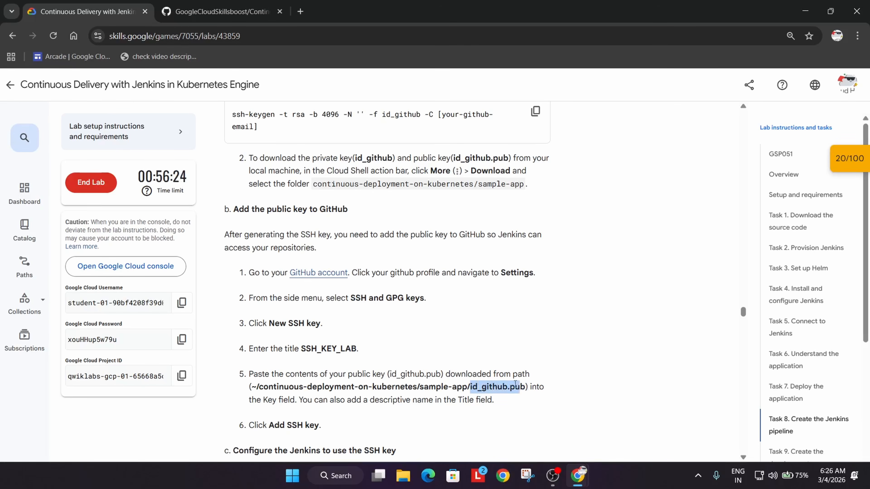
pyautogui.hotkey('alt', 'Tab')
pyautogui.hotkey('alt', 'Tab')
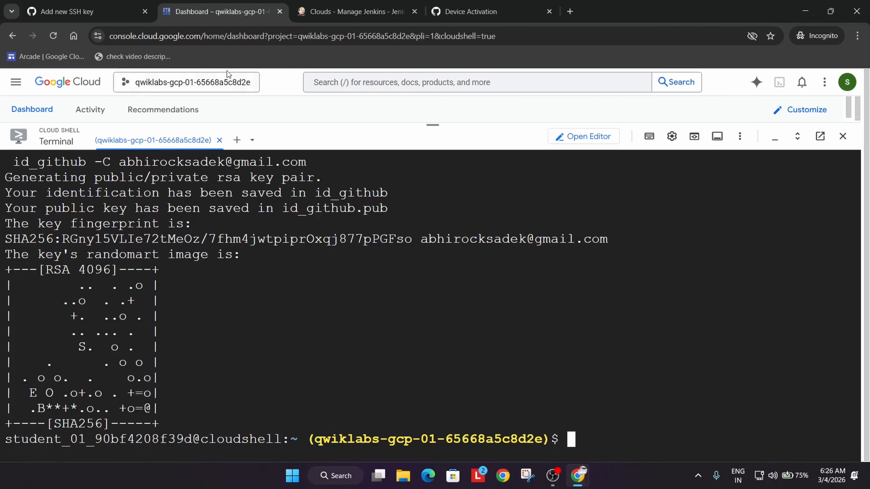
pyautogui.click(192, 7)
pyautogui.write('cat')
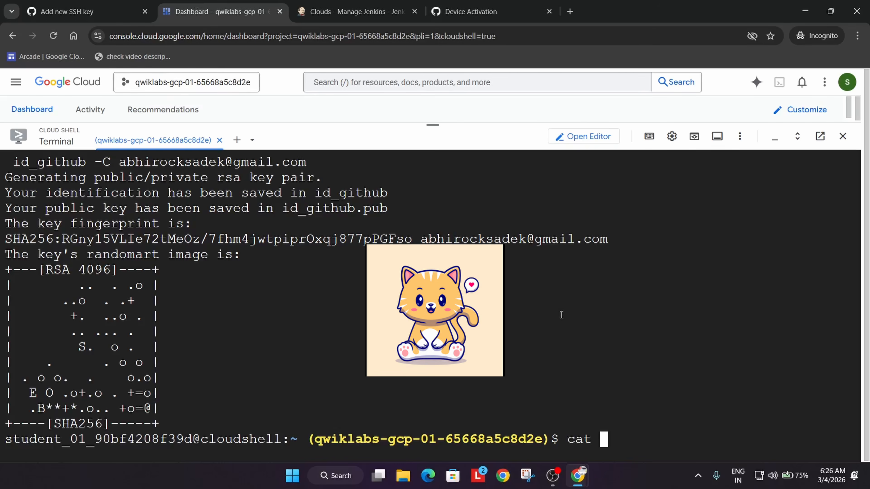
pyautogui.hotkey('ctrl', 'v')
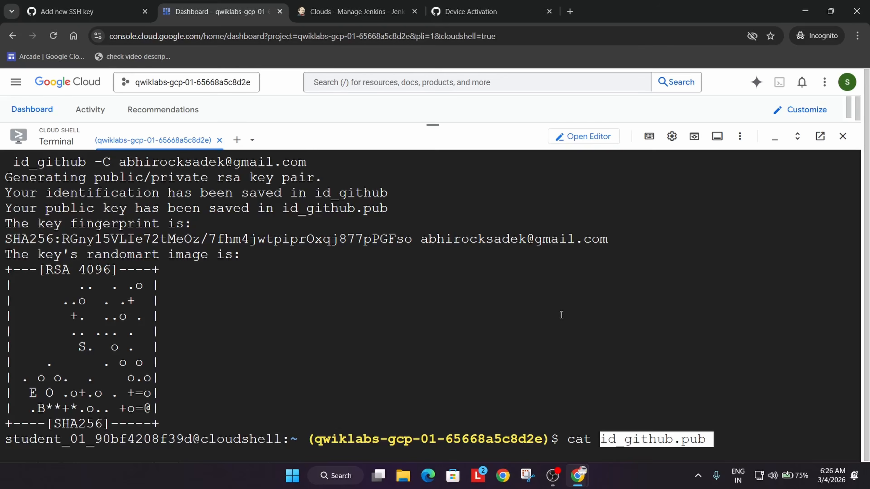
pyautogui.press('Return')
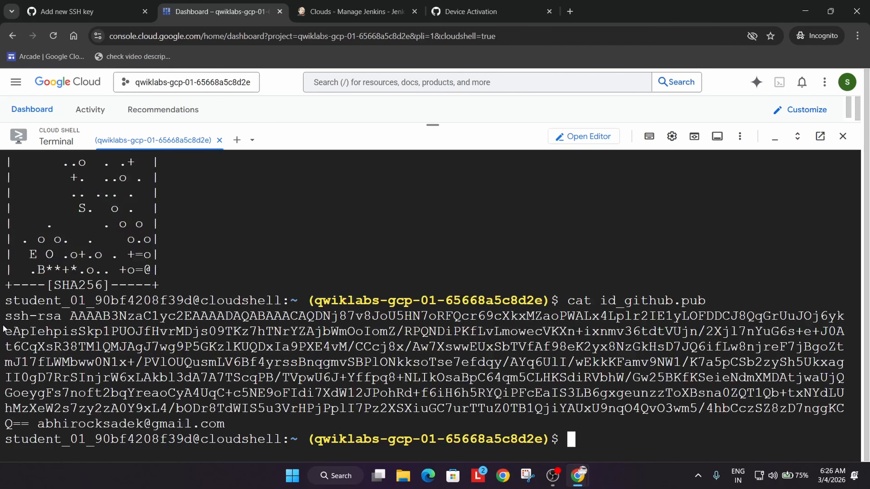
# Try to transfer the public key output from Cloud Shell into GitHub's Key field, and clear the pasted text.
pyautogui.moveTo(7, 319); pyautogui.dragTo(225, 424)
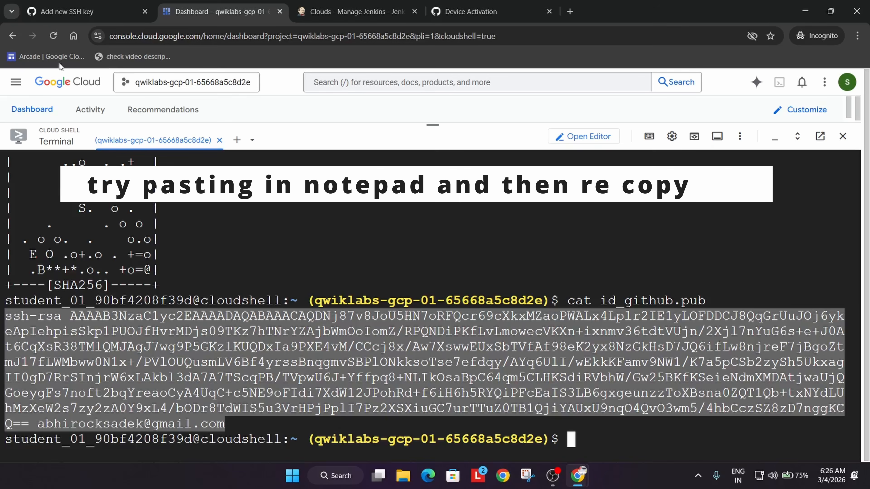
pyautogui.click(60, 5)
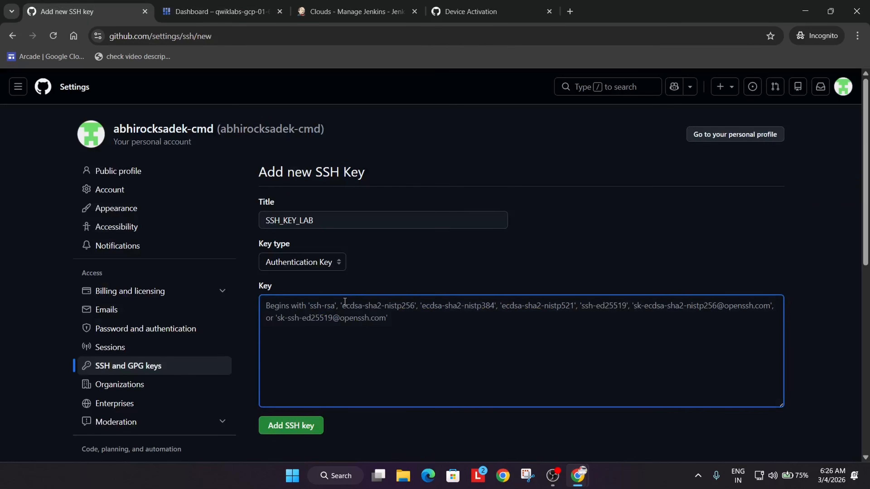
pyautogui.hotkey('ctrl', 'v')
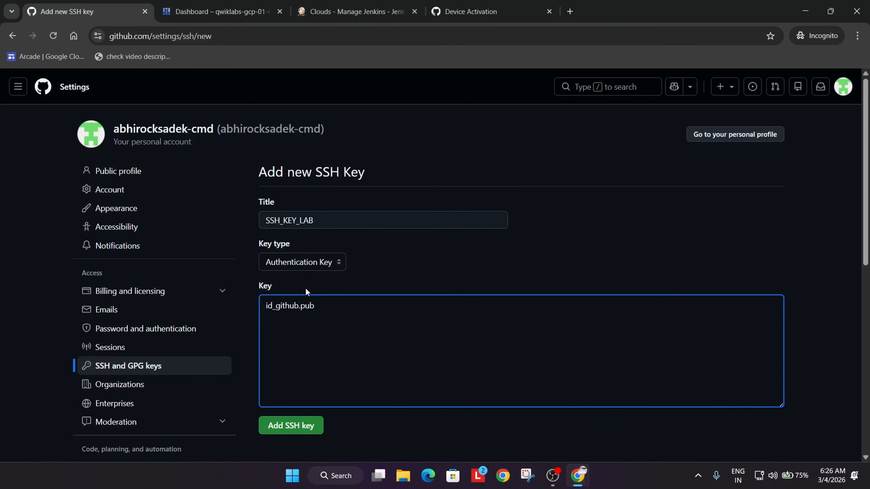
pyautogui.hotkey('ctrl', 'a')
pyautogui.hotkey('ctrl', 'c')
pyautogui.press('BackSpace')
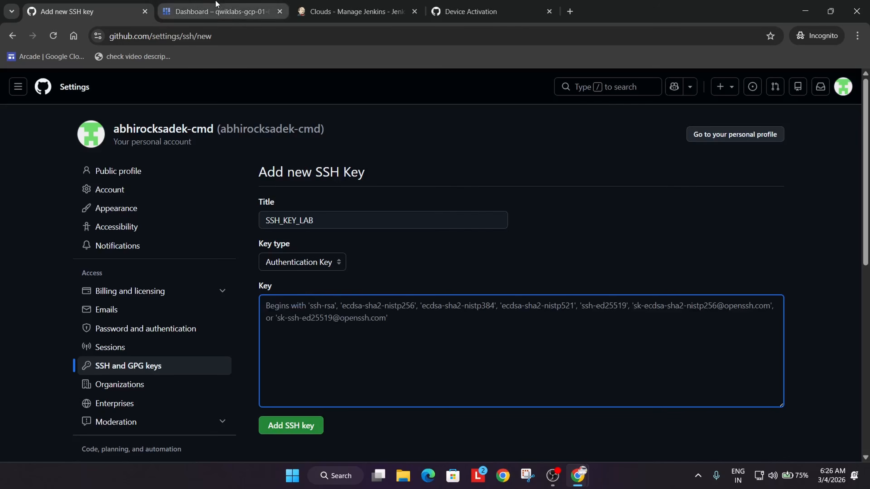
# Reselect the public key output in Cloud Shell, try pasting it into GitHub's Key field again and undo the paste.
pyautogui.click(219, 11)
pyautogui.click(212, 220)
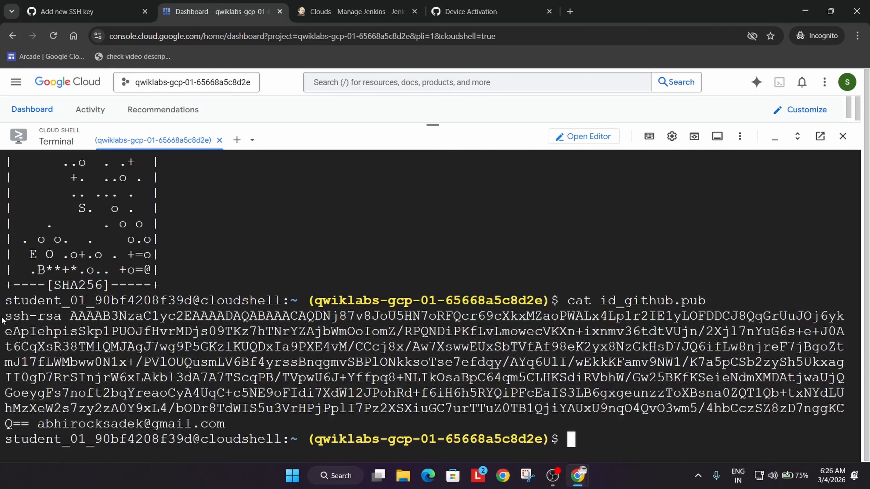
pyautogui.moveTo(5, 317); pyautogui.dragTo(225, 425)
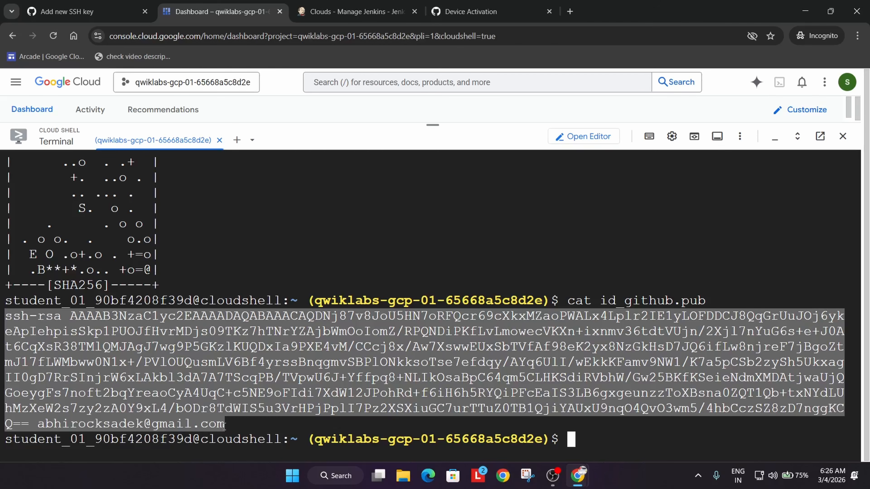
pyautogui.moveTo(225, 425); pyautogui.dragTo(216, 425)
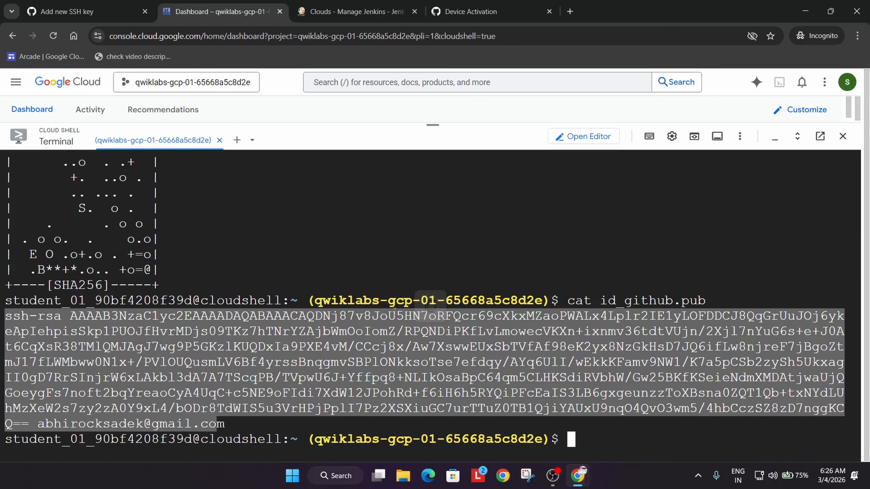
pyautogui.click(312, 10)
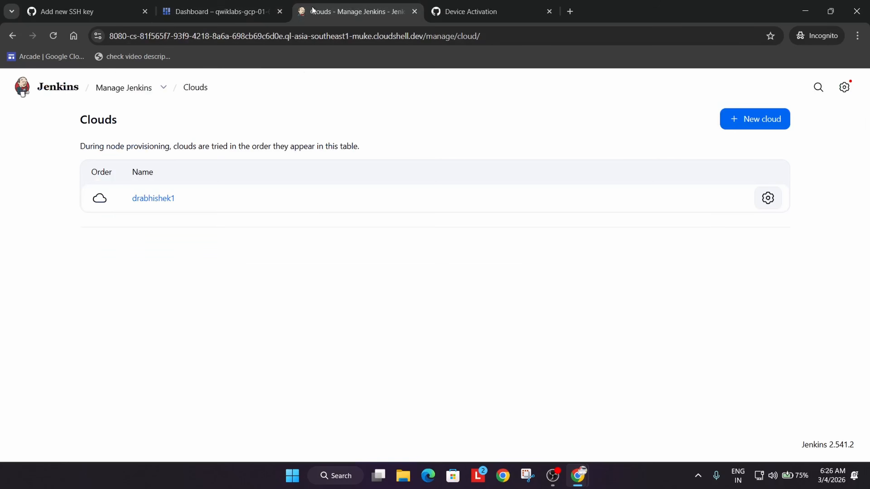
pyautogui.click(68, 11)
pyautogui.click(322, 340)
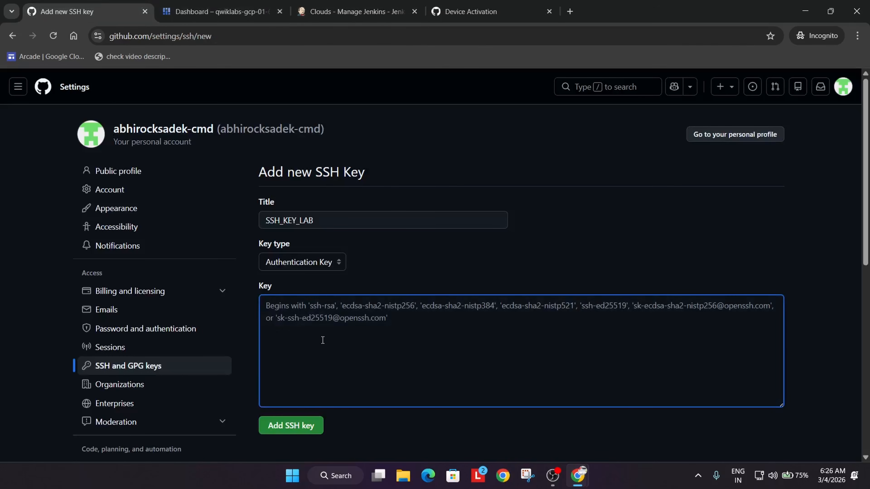
pyautogui.hotkey('ctrl', 'v')
pyautogui.hotkey('ctrl', 'z')
# Return to Cloud Shell and check the clipboard contents by pasting them into the browser's address bar.
pyautogui.click(242, 4)
pyautogui.click(259, 37)
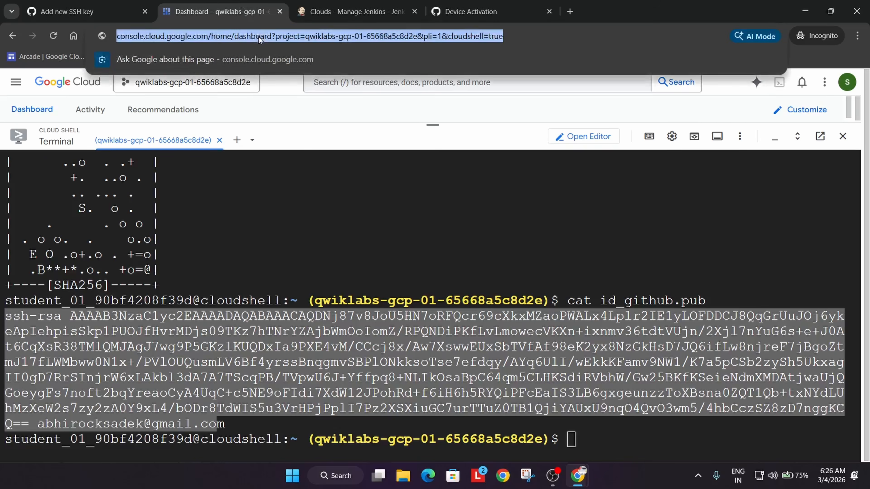
pyautogui.hotkey('ctrl', 'v')
# Copy the complete public key output in Cloud Shell and verify the copied text in the browser's address bar.
pyautogui.click(263, 325)
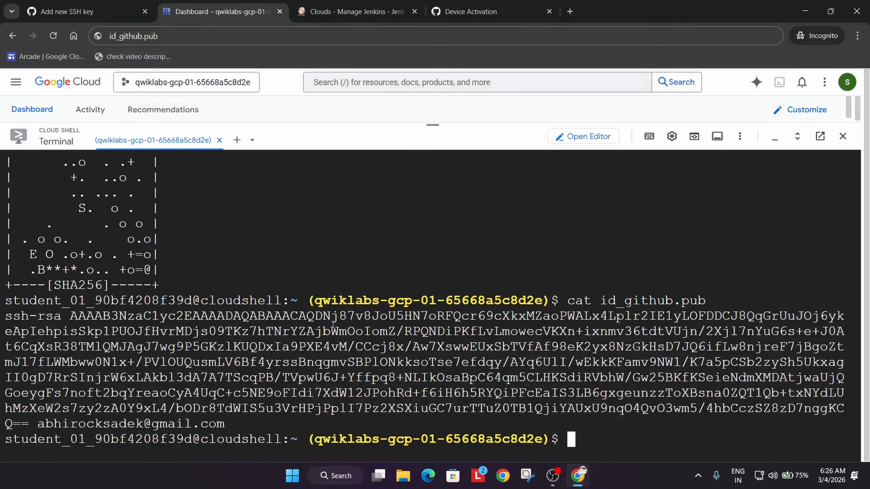
pyautogui.moveTo(10, 317); pyautogui.dragTo(225, 425)
pyautogui.hotkey('ctrl', 'c')
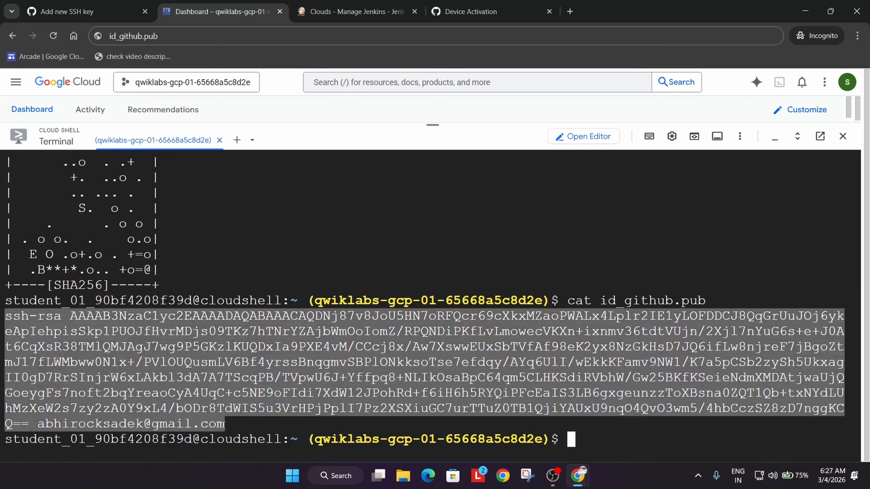
pyautogui.click(235, 36)
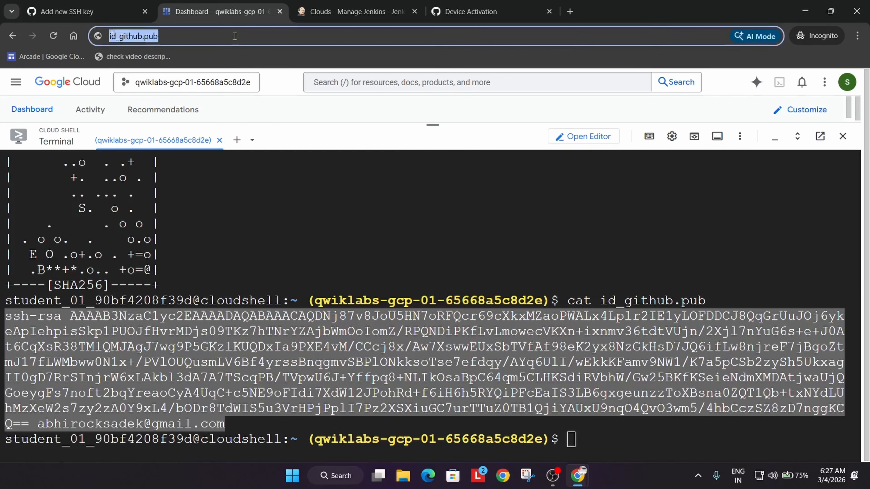
pyautogui.hotkey('ctrl', 'v')
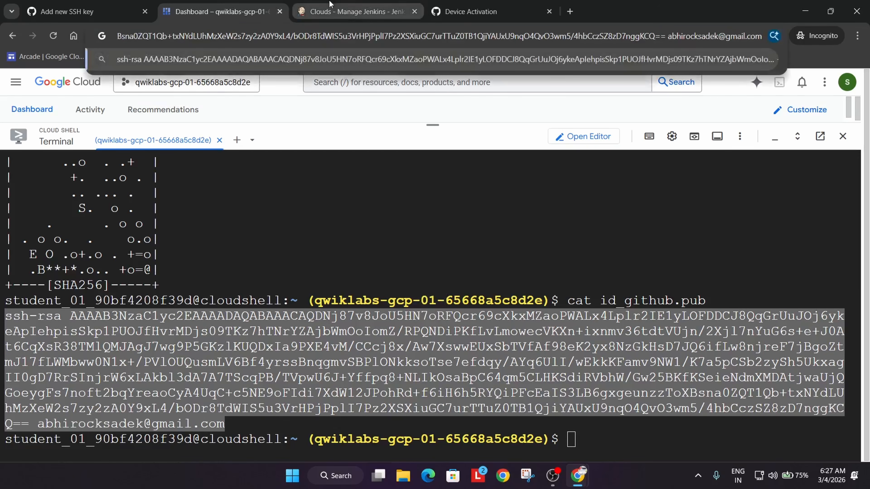
# Paste the public key into the Key field of SSH_KEY_LAB in GitHub and add the SSH key.
pyautogui.click(430, 4)
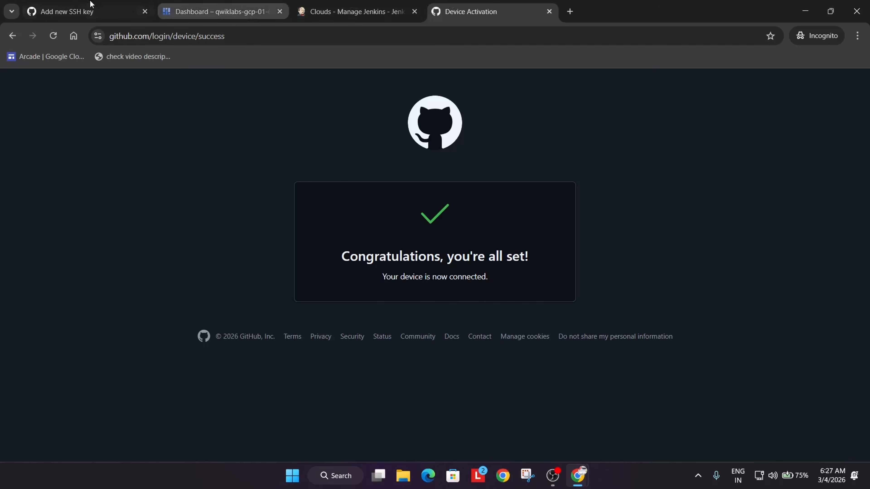
pyautogui.click(17, 6)
pyautogui.click(71, 2)
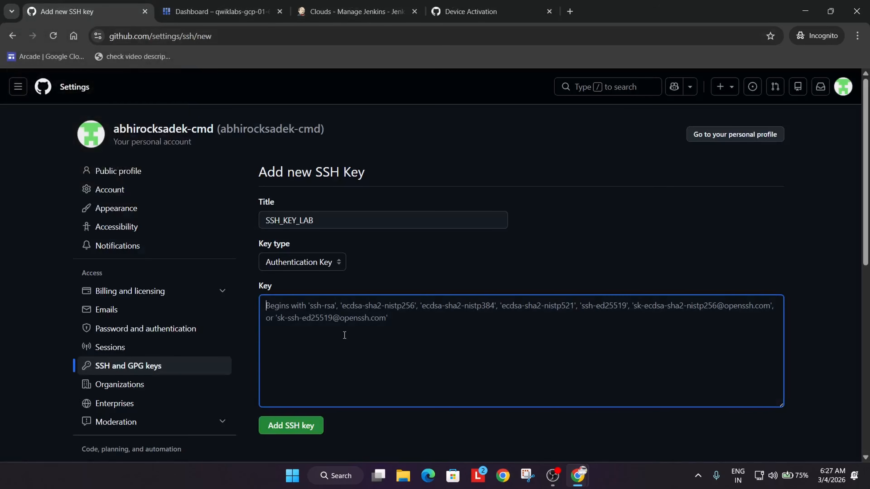
pyautogui.hotkey('ctrl', 'v')
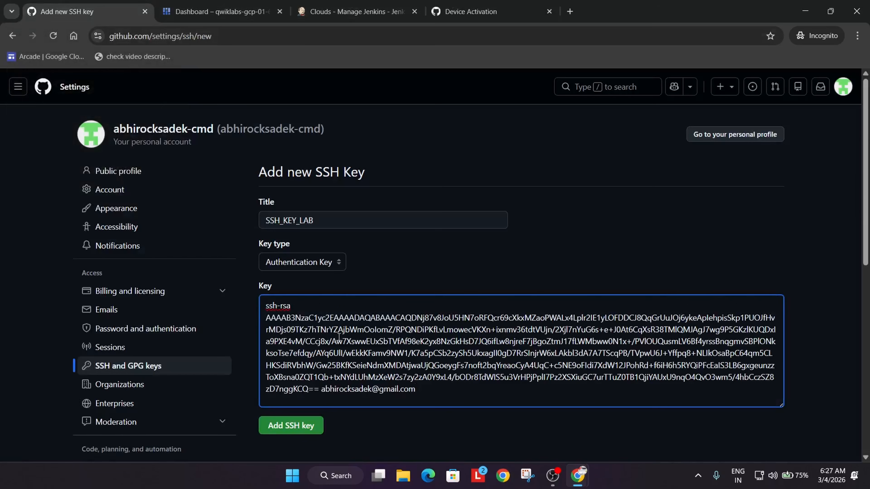
pyautogui.click(297, 428)
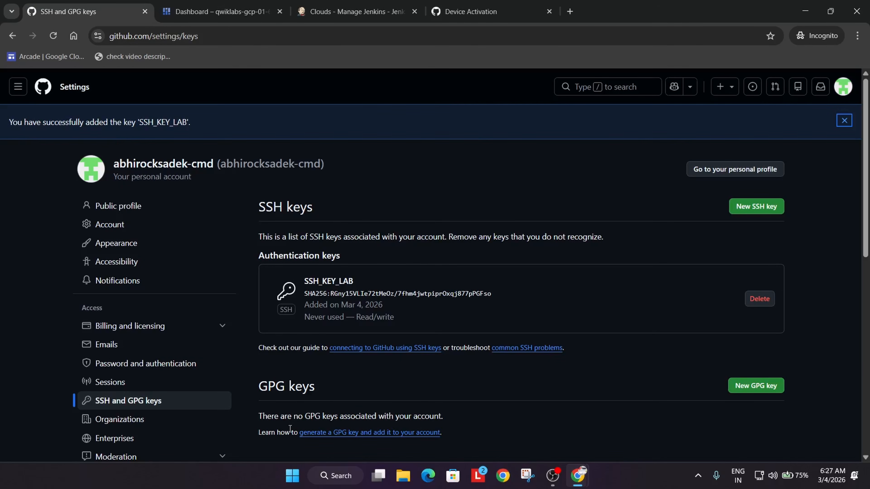
# Return to Cloud Shell and copy the whole public key output of id_github.pub once more.
pyautogui.click(192, 11)
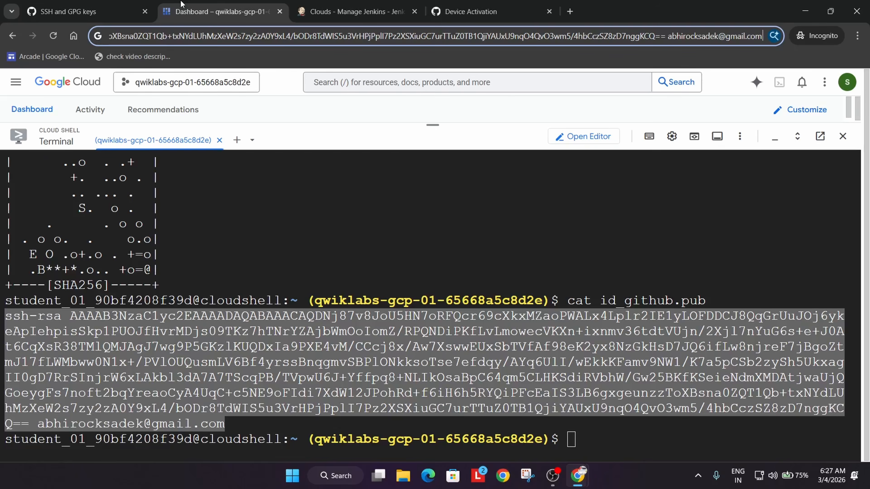
pyautogui.click(479, 241)
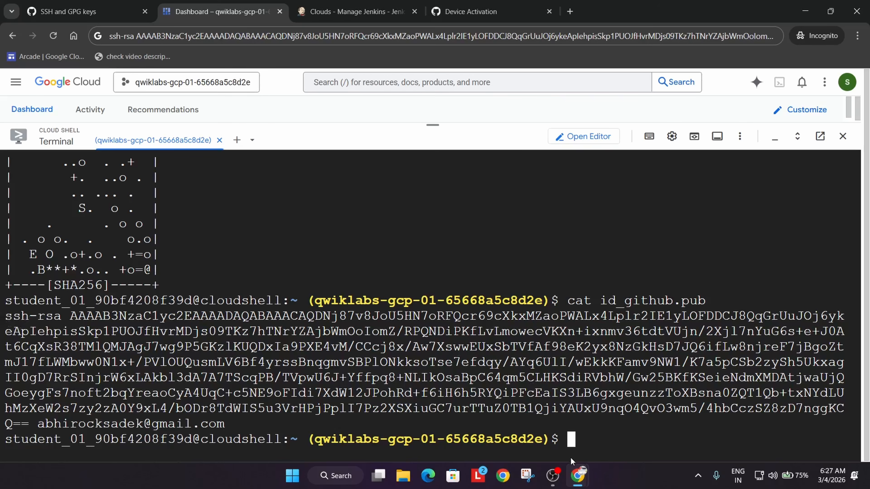
pyautogui.click(552, 475)
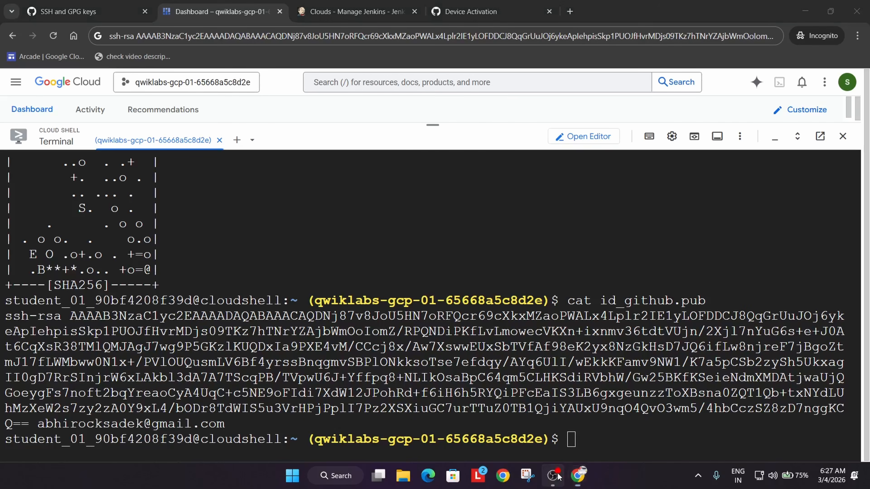
pyautogui.click(558, 329)
pyautogui.click(4, 316)
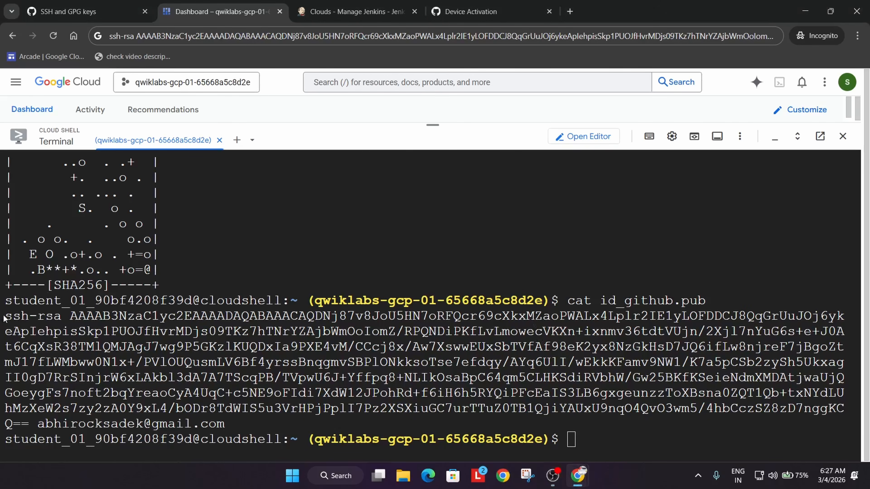
pyautogui.moveTo(8, 315); pyautogui.dragTo(227, 425)
pyautogui.hotkey('ctrl', 'c')
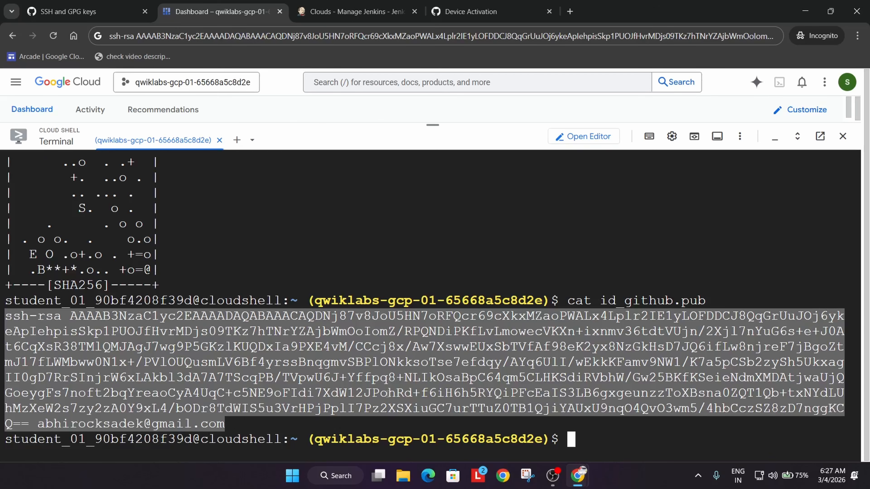
# Review the lab section on configuring Jenkins to use the SSH key and open the Manage Jenkins page.
pyautogui.hotkey('alt', 'Tab')
pyautogui.press('Tab')
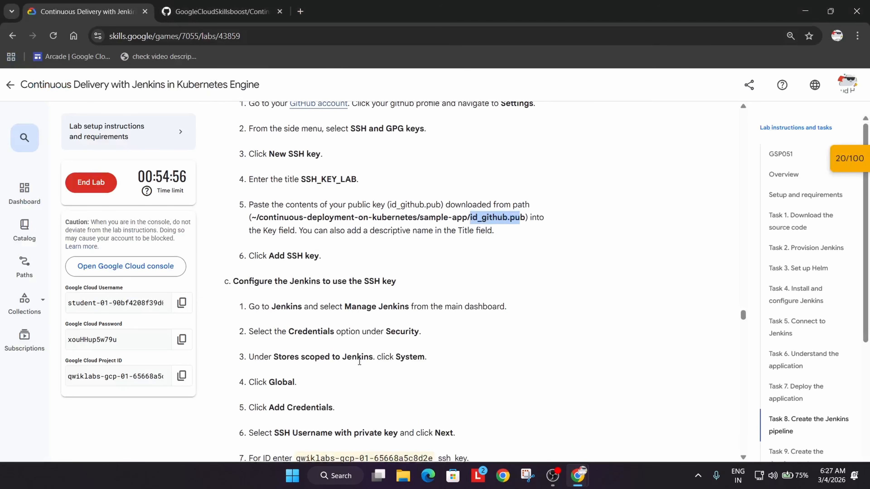
pyautogui.scroll(-1, 446, 338)
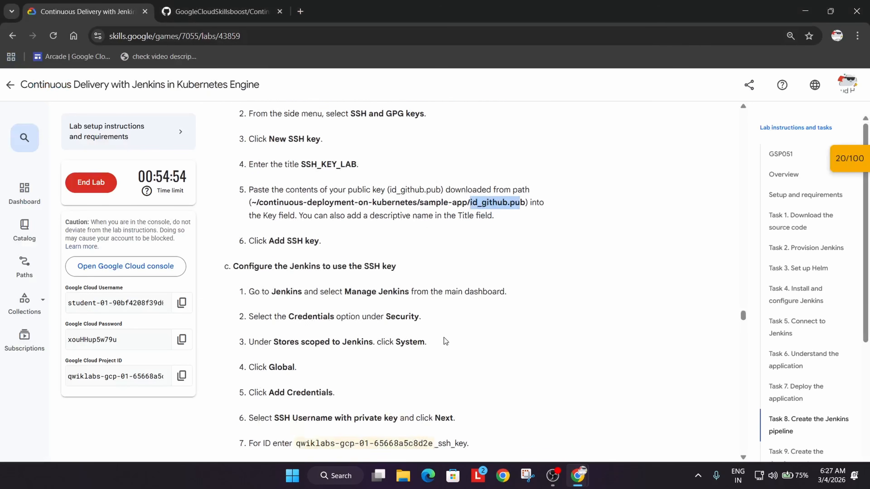
pyautogui.scroll(-1, 445, 341)
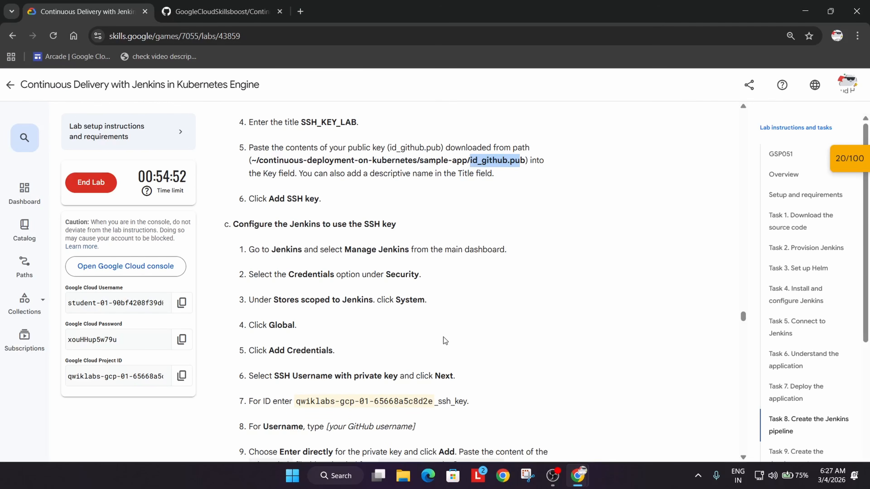
pyautogui.hotkey('alt', 'Tab')
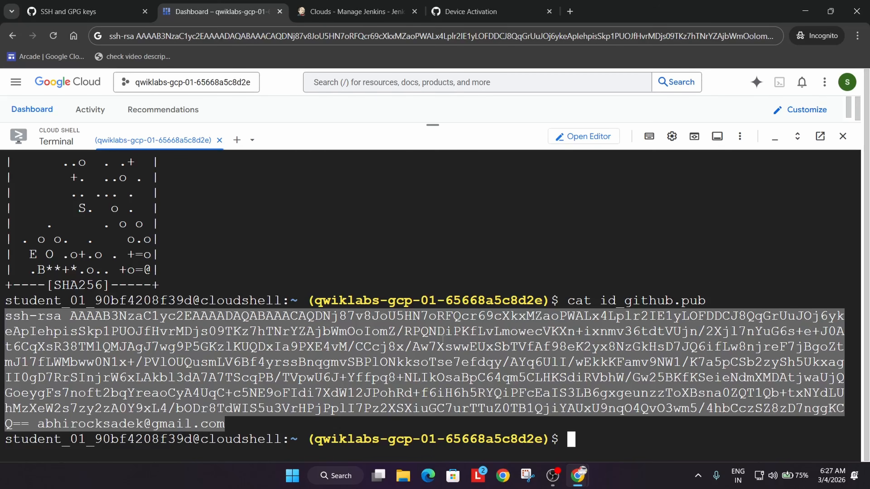
pyautogui.click(346, 4)
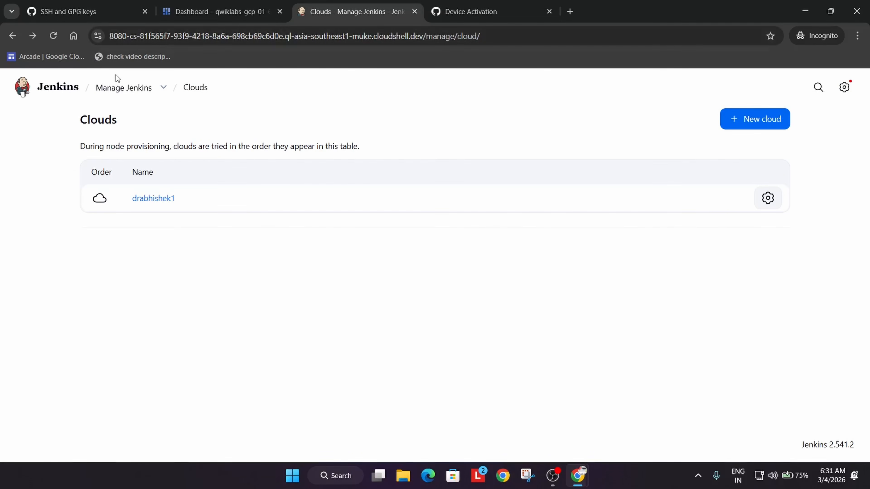
pyautogui.click(124, 89)
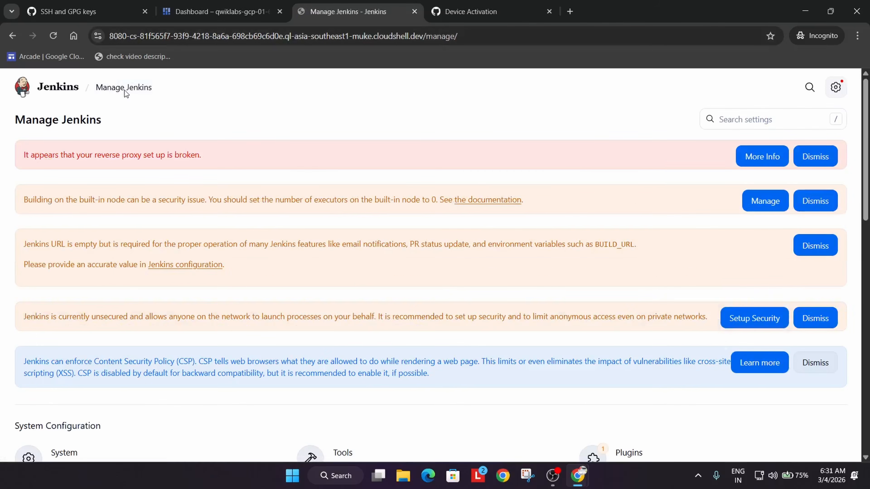
# Open the Global domain of the System credentials store from the Manage Jenkins page.
pyautogui.scroll(-1, 480, 244)
pyautogui.scroll(-10, 478, 256)
pyautogui.scroll(3, 476, 262)
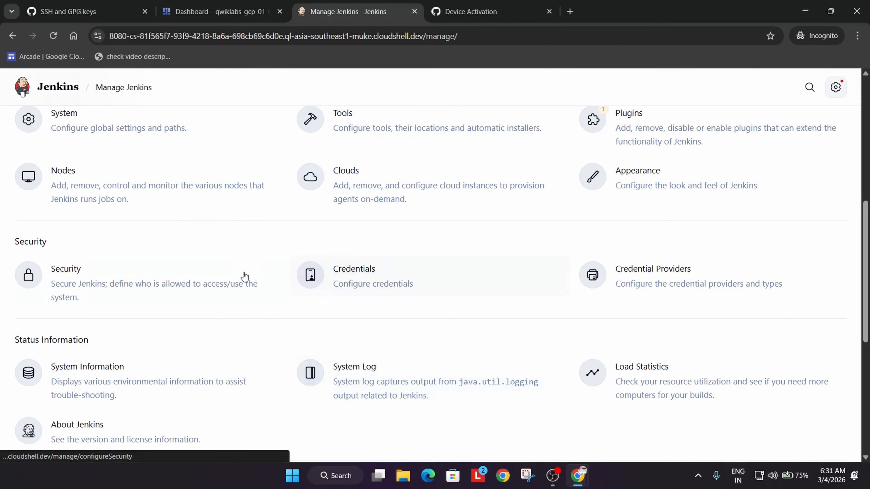
pyautogui.click(375, 276)
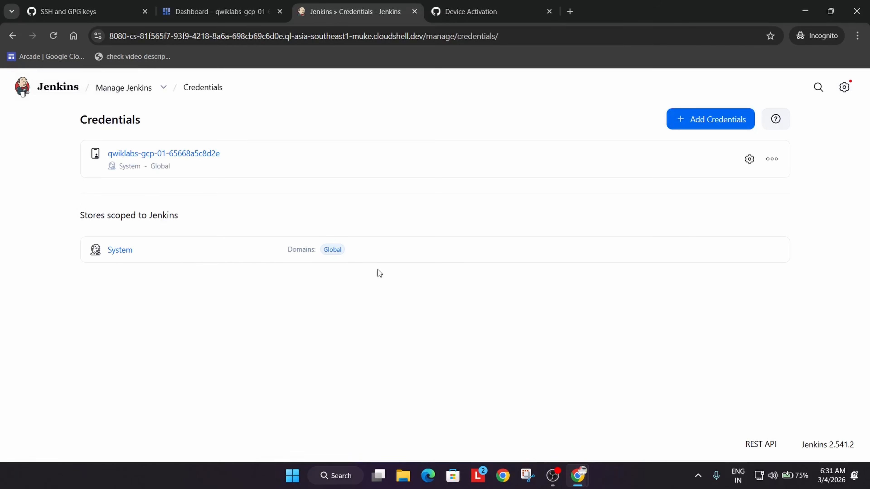
pyautogui.click(119, 250)
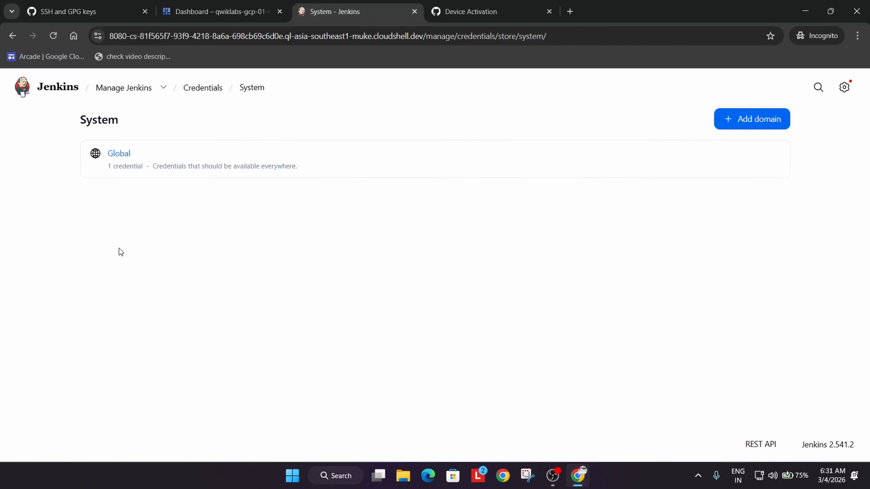
pyautogui.click(123, 154)
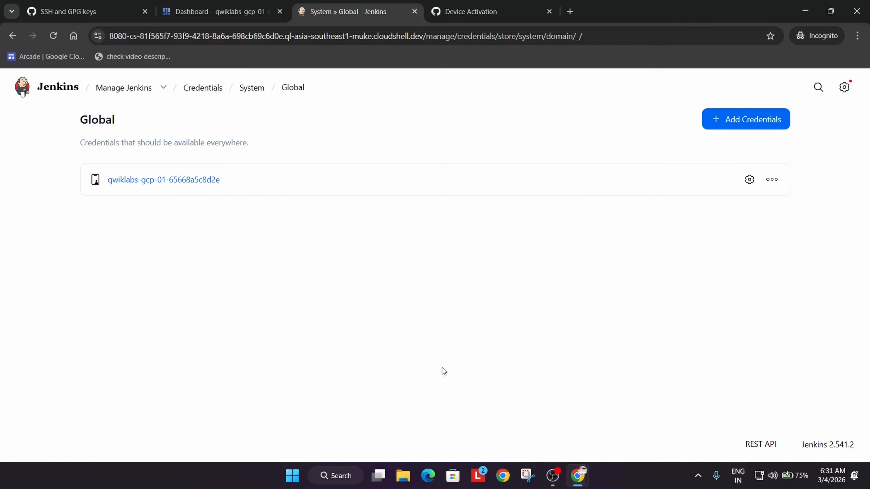
# Start adding a new global credential of type SSH Username with private key.
pyautogui.click(731, 119)
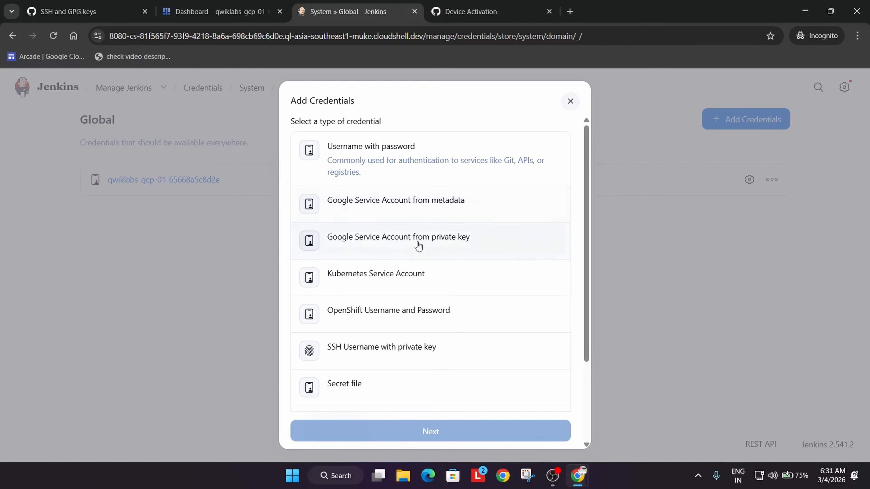
pyautogui.click(432, 353)
pyautogui.click(411, 437)
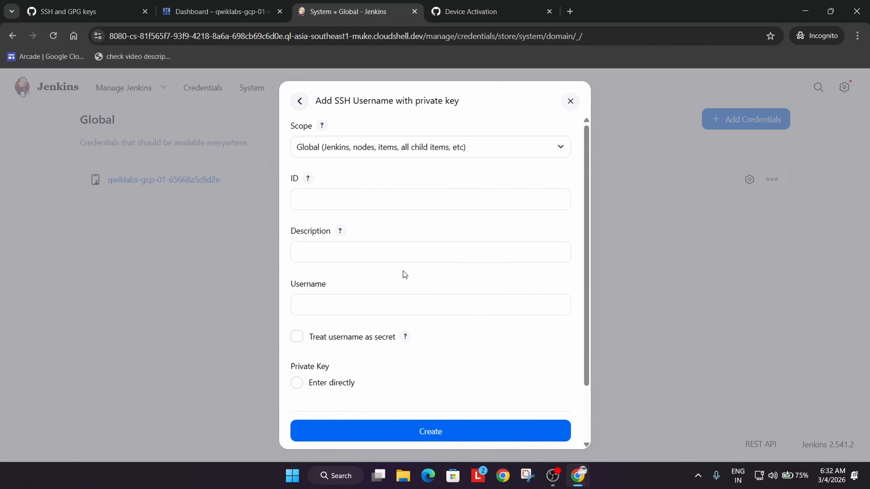
# Copy the ID from the lab instructions and set the credential's ID to qwiklabs-gcp-01-65668a5c8d2e_ssh_key.
pyautogui.hotkey('alt', 'Tab')
pyautogui.scroll(-1, 403, 283)
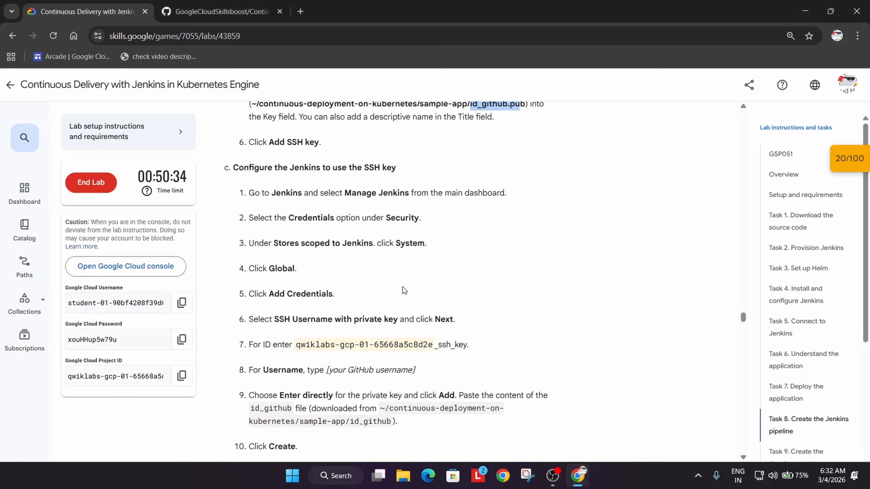
pyautogui.scroll(-2, 401, 290)
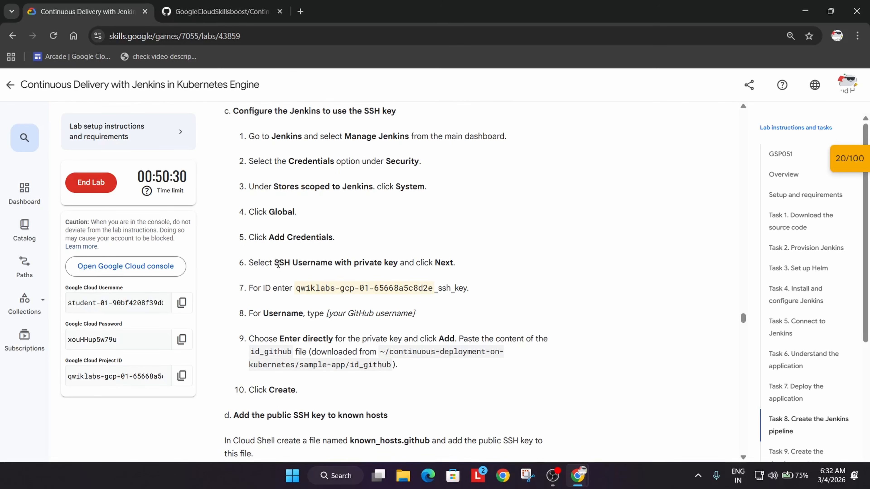
pyautogui.moveTo(296, 289); pyautogui.dragTo(469, 291)
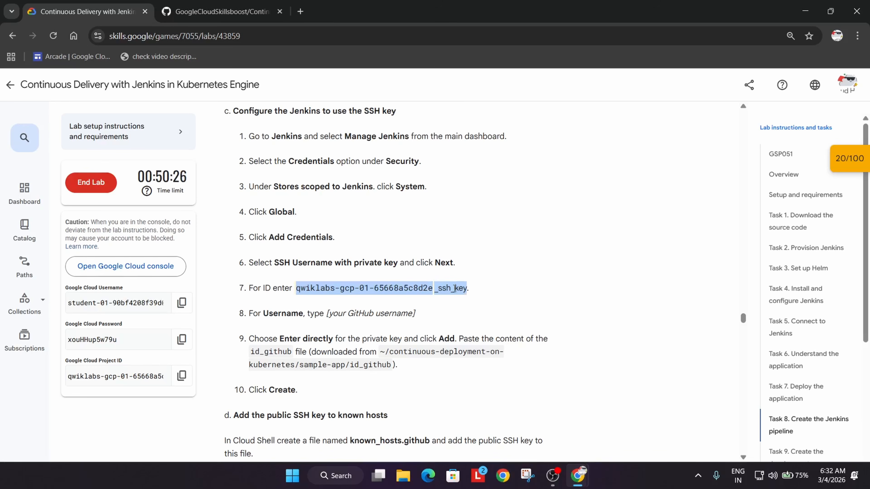
pyautogui.hotkey('alt', 'Tab')
pyautogui.click(380, 200)
pyautogui.hotkey('ctrl', 'v')
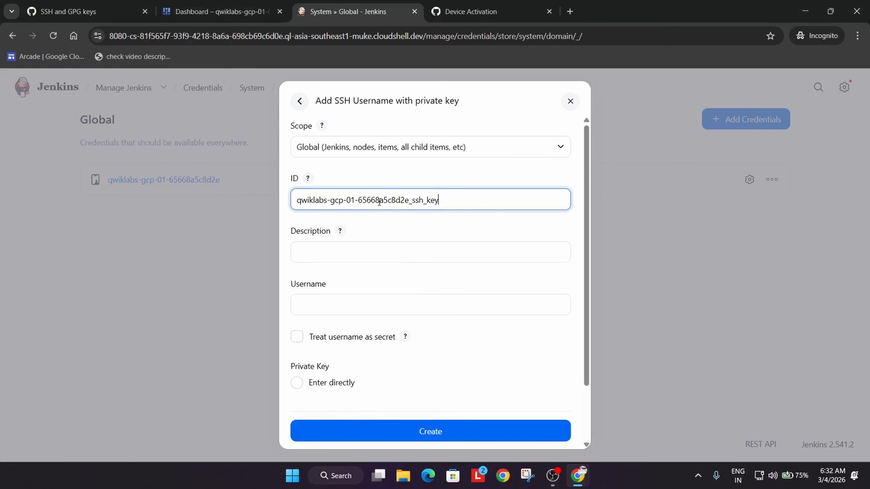
# Fill in the Username with the account name copied from GitHub and set the private key to Enter directly.
pyautogui.scroll(-2, 375, 275)
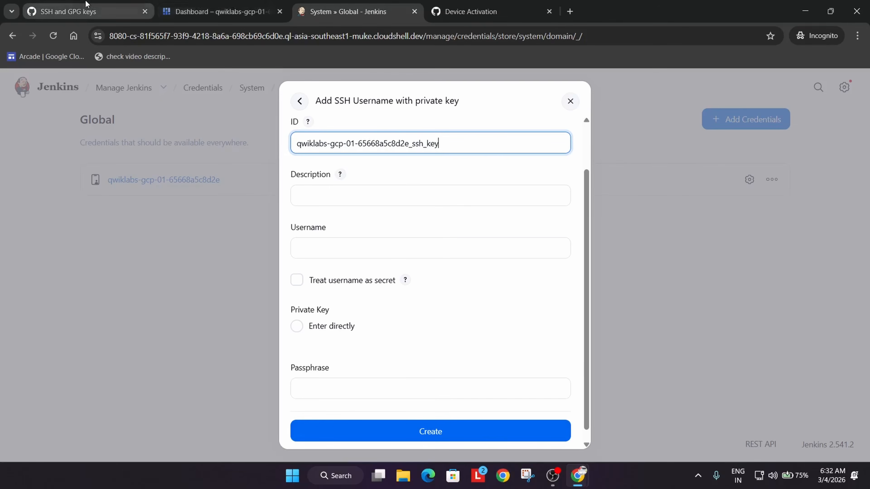
pyautogui.click(85, 11)
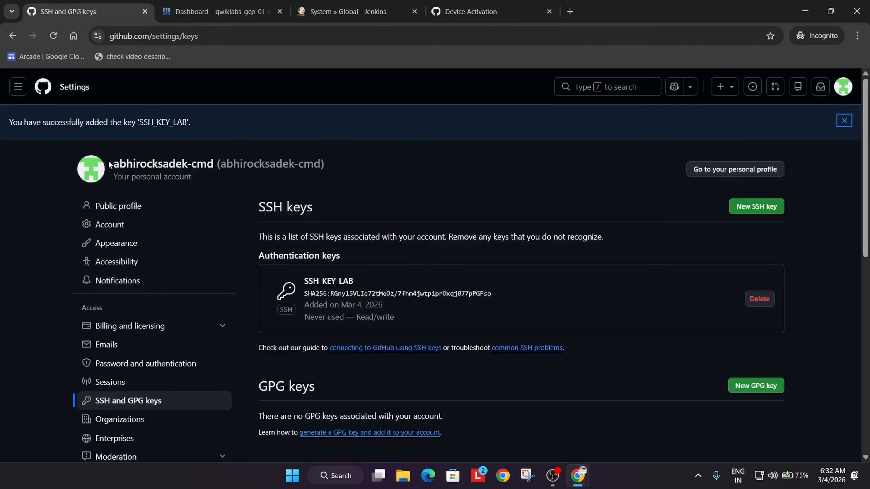
pyautogui.moveTo(113, 165); pyautogui.dragTo(214, 167)
pyautogui.hotkey('ctrl', 'c')
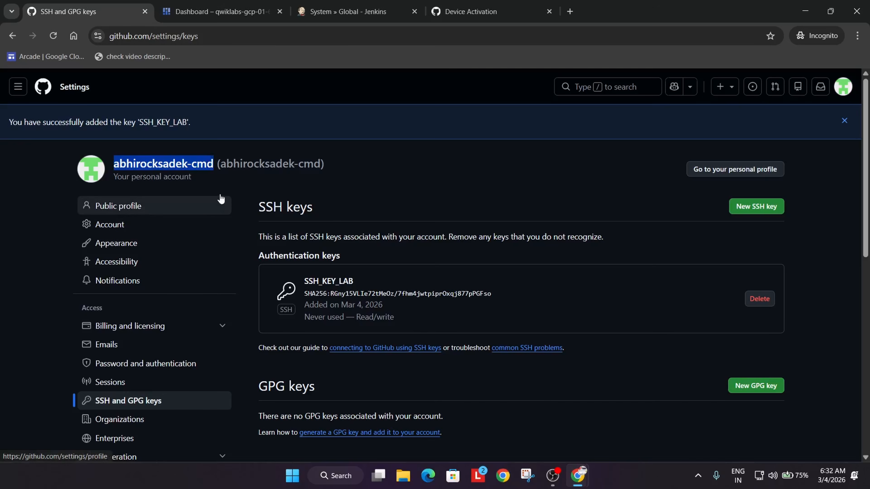
pyautogui.click(359, 5)
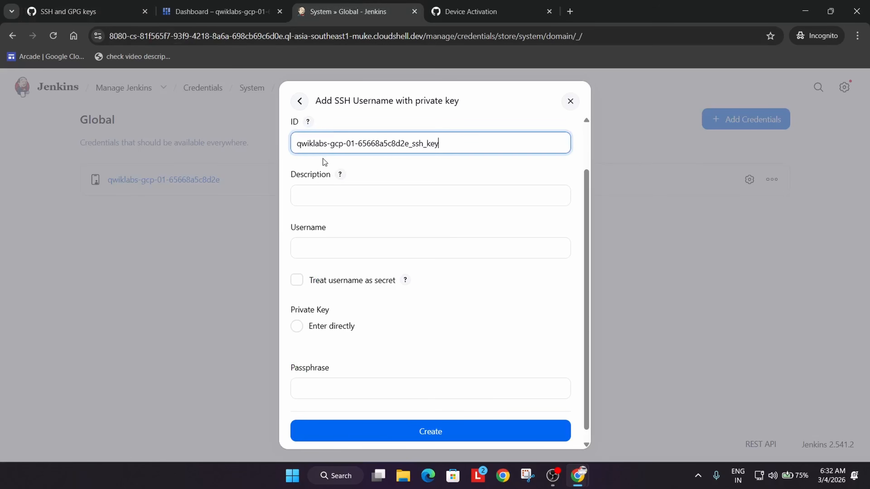
pyautogui.click(346, 250)
pyautogui.hotkey('ctrl', 'v')
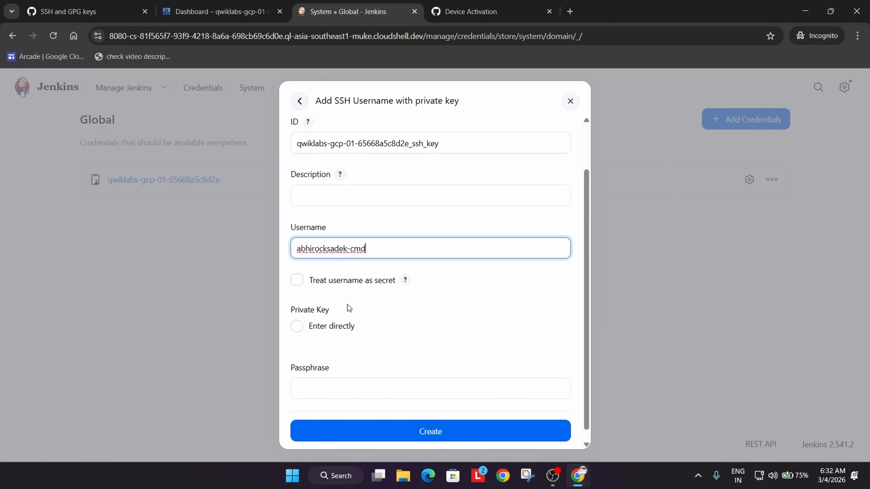
pyautogui.click(339, 333)
pyautogui.scroll(-2, 338, 331)
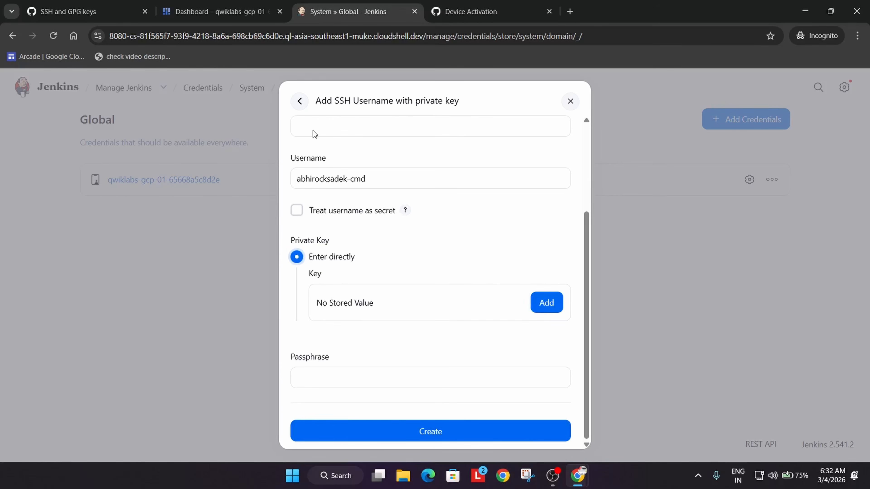
# Copy the private key file name id_github from the lab's instruction on the private key.
pyautogui.hotkey('alt', 'Tab')
pyautogui.scroll(-3, 445, 268)
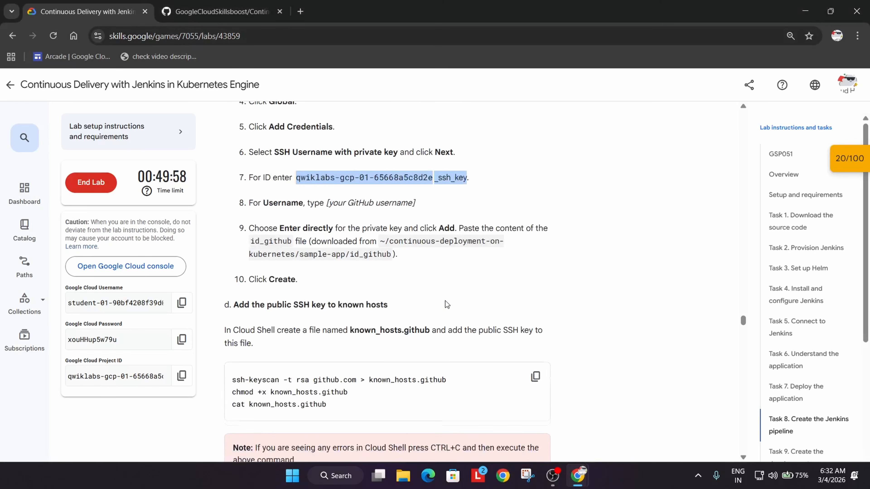
pyautogui.click(348, 252)
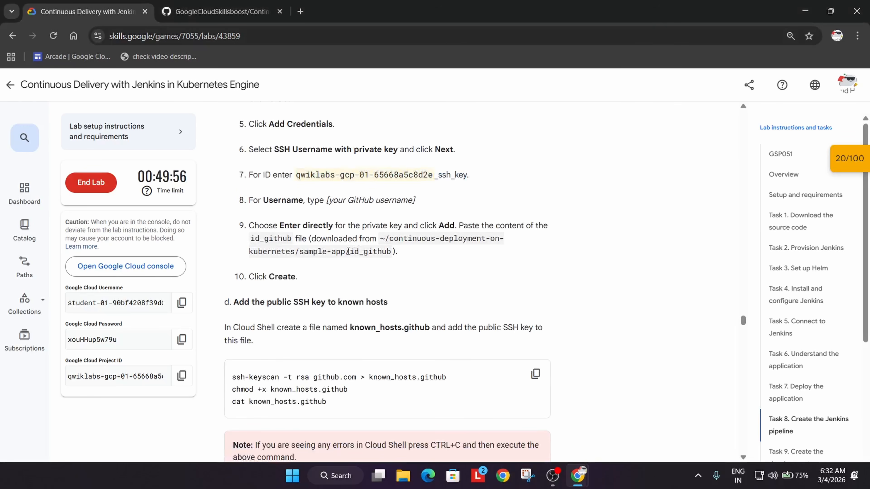
pyautogui.moveTo(349, 254); pyautogui.dragTo(391, 257)
pyautogui.hotkey('ctrl', 'c')
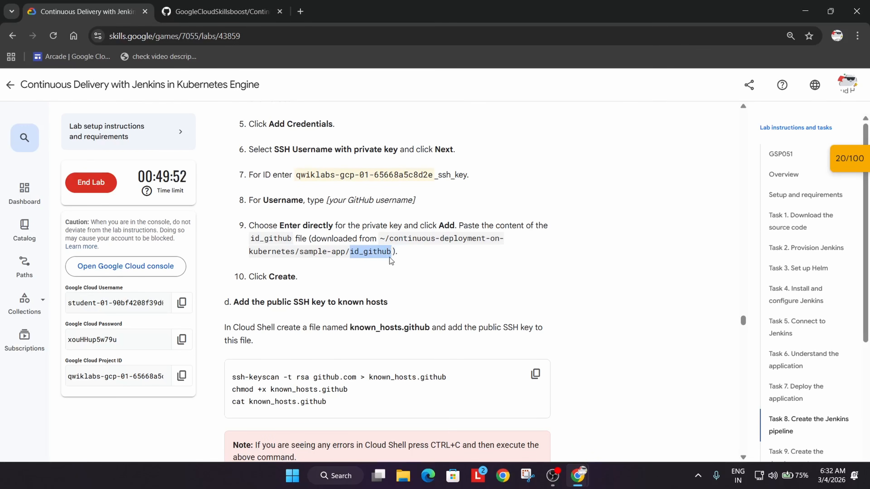
# Try to print the id_github file in Cloud Shell using cat with the pasted clipboard text.
pyautogui.hotkey('alt', 'Tab')
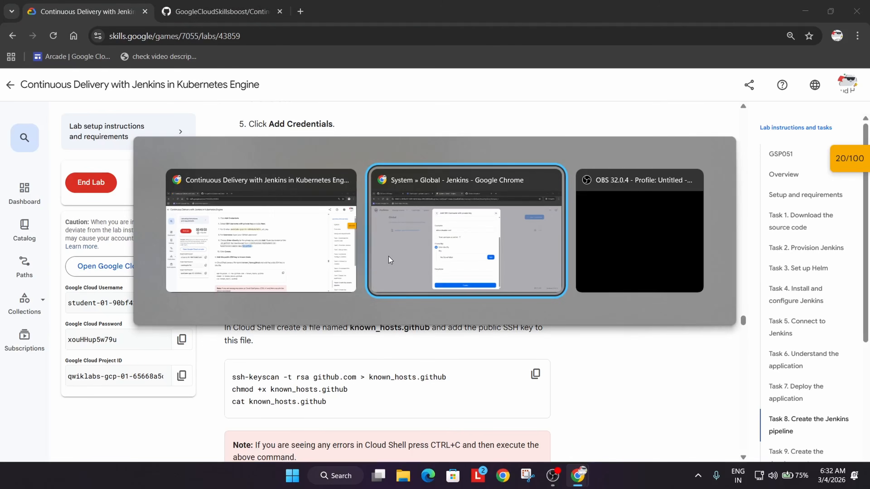
pyautogui.click(124, 3)
pyautogui.click(202, 3)
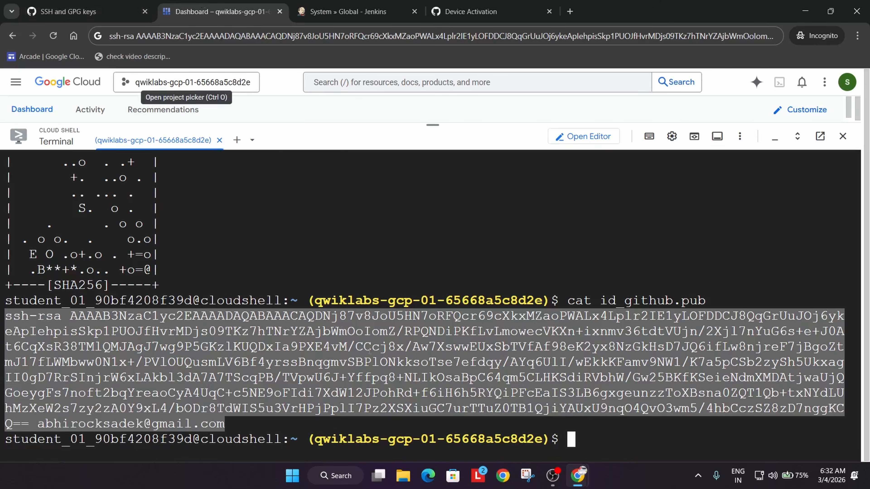
pyautogui.click(399, 349)
pyautogui.write('cat')
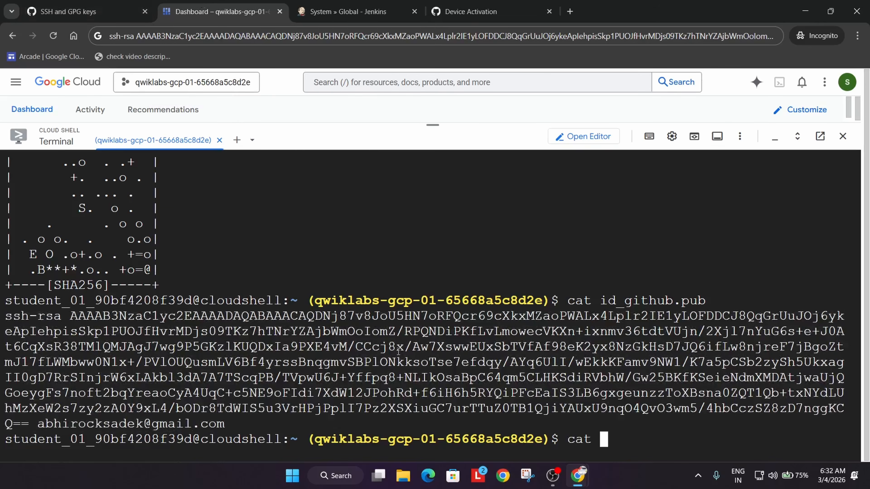
pyautogui.hotkey('ctrl', 'v')
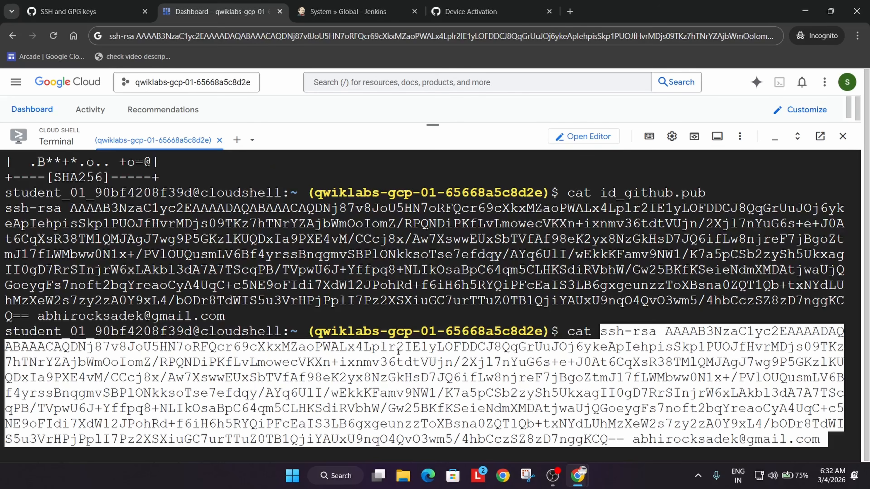
pyautogui.press('Return')
# Check the copied file name in the browser's address bar and run cat id_github in Cloud Shell.
pyautogui.hotkey('alt', 'Tab')
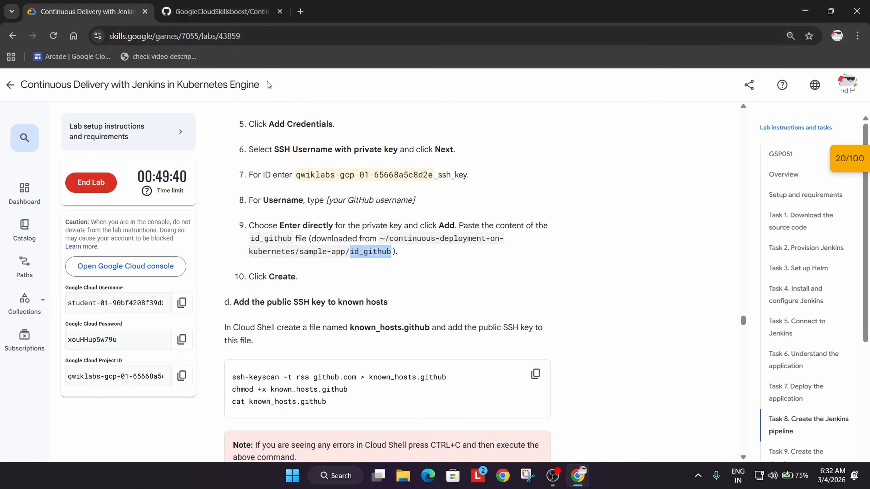
pyautogui.hotkey('alt', 'Tab')
pyautogui.click(276, 36)
pyautogui.hotkey('ctrl', 'v')
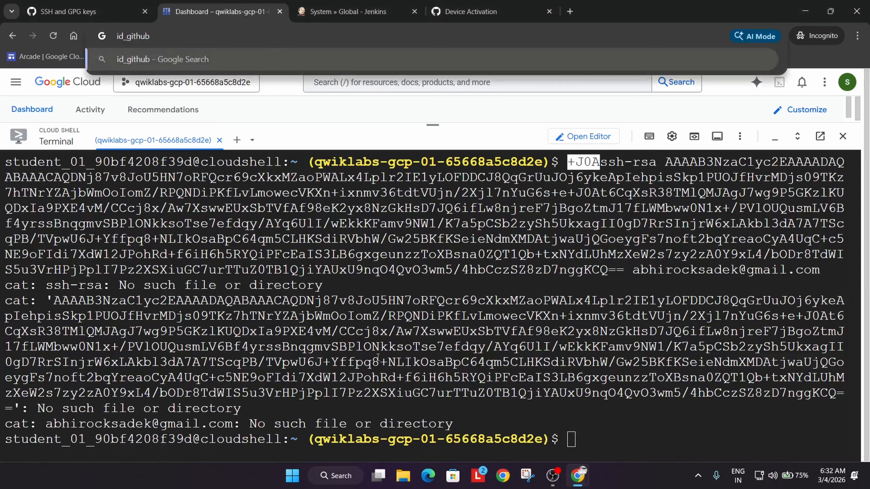
pyautogui.click(561, 441)
pyautogui.write('cat')
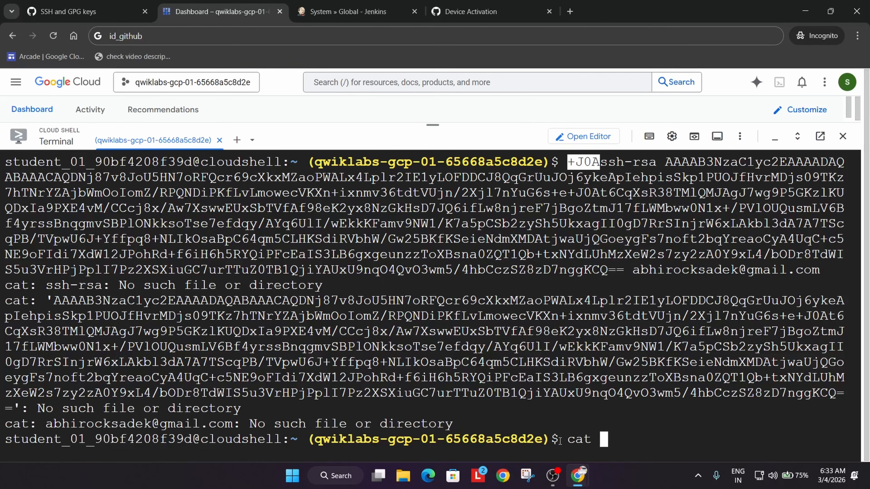
pyautogui.hotkey('ctrl', 'v')
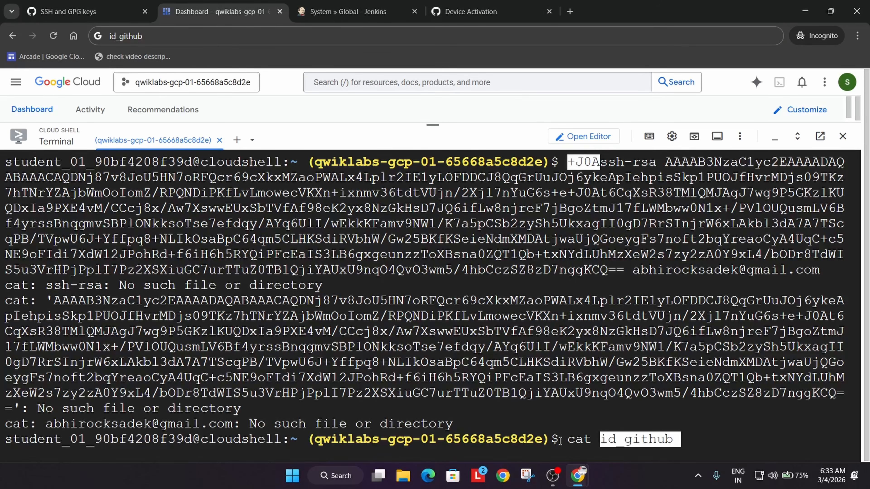
pyautogui.press('Return')
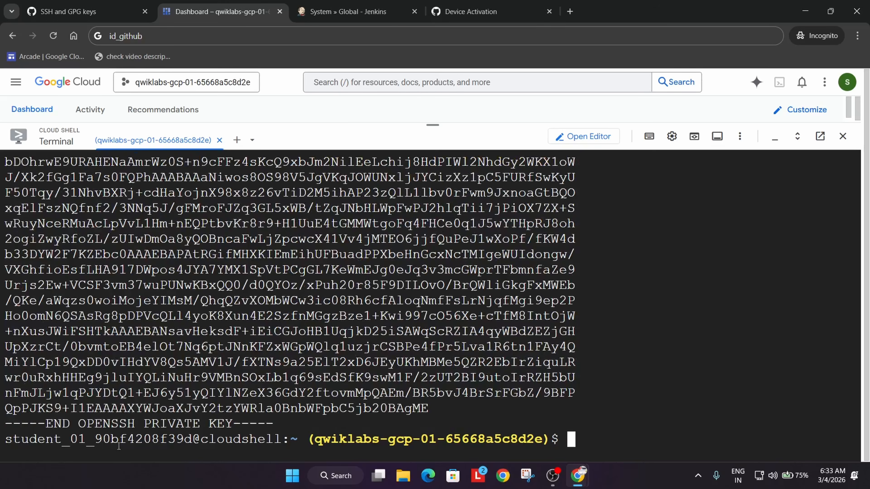
# Select and copy the complete private key output in Cloud Shell, including its BEGIN and END lines.
pyautogui.scroll(10, 119, 446)
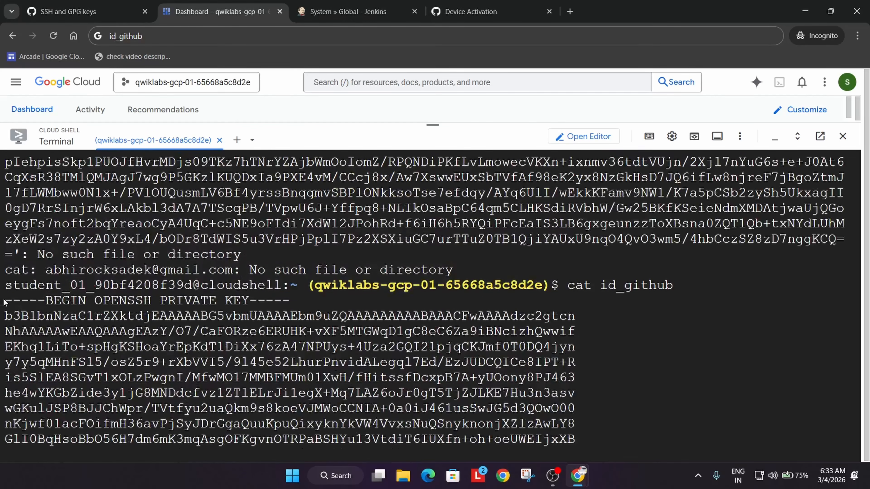
pyautogui.moveTo(6, 299); pyautogui.dragTo(279, 429)
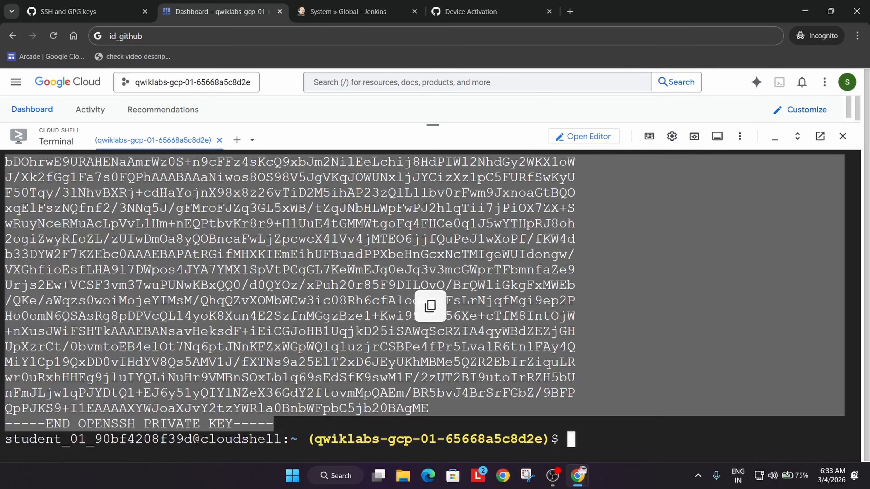
pyautogui.hotkey('alt', 'Tab')
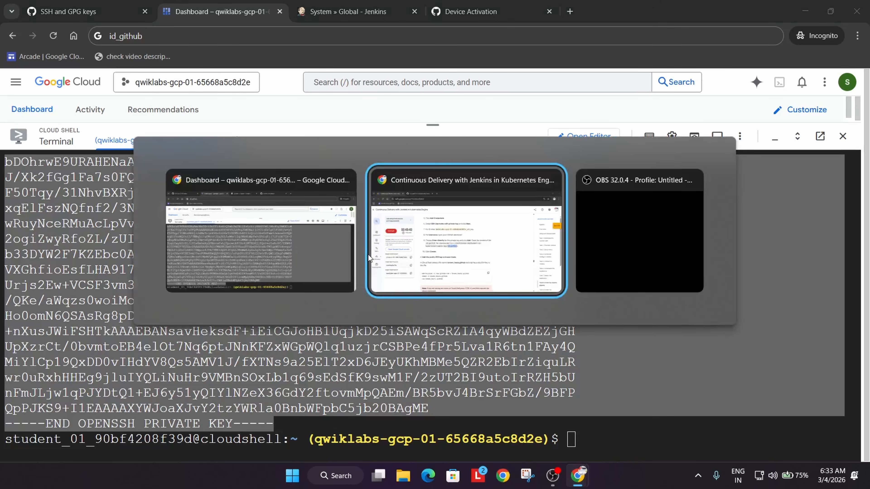
pyautogui.hotkey('alt', 'shift', 'Tab')
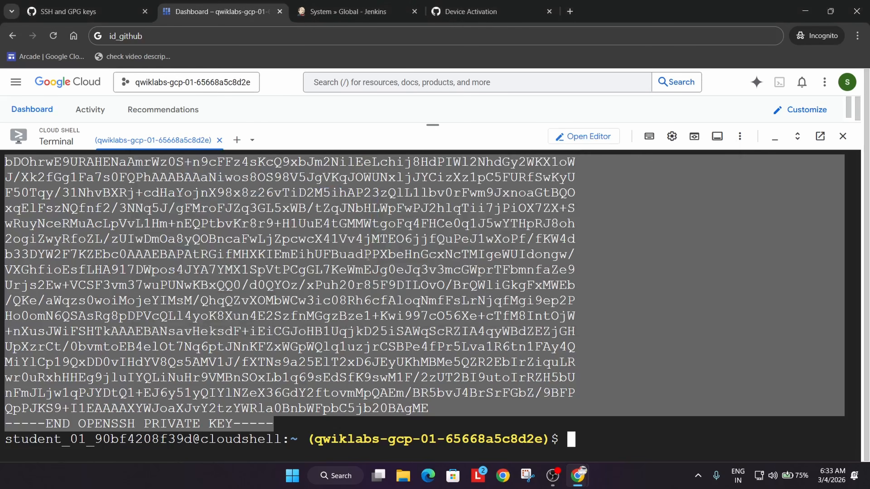
# Try to paste the private key into the Jenkins credential's Key field, and clear the field.
pyautogui.click(337, 5)
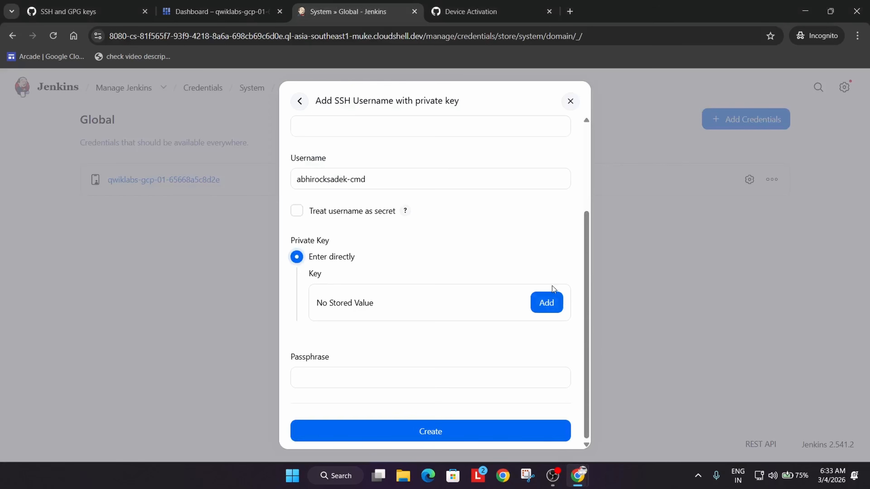
pyautogui.click(551, 301)
pyautogui.hotkey('ctrl', 'v')
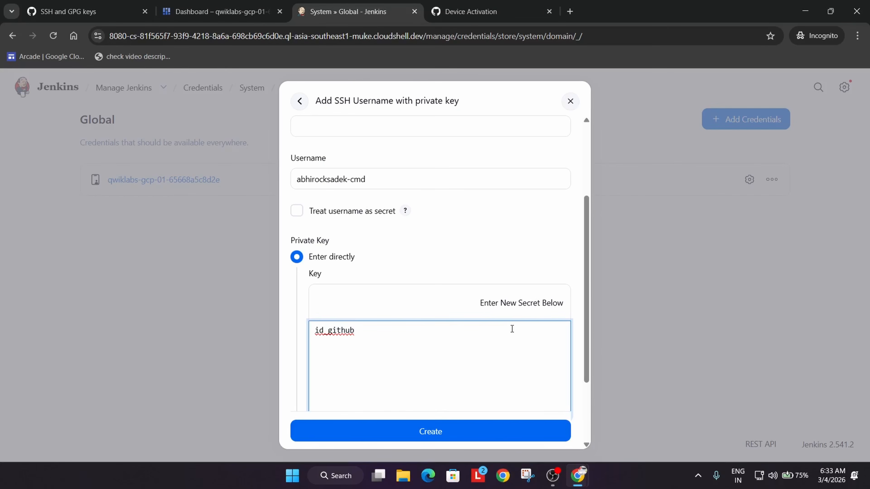
pyautogui.hotkey('ctrl', 'a')
pyautogui.press('BackSpace')
pyautogui.click(552, 477)
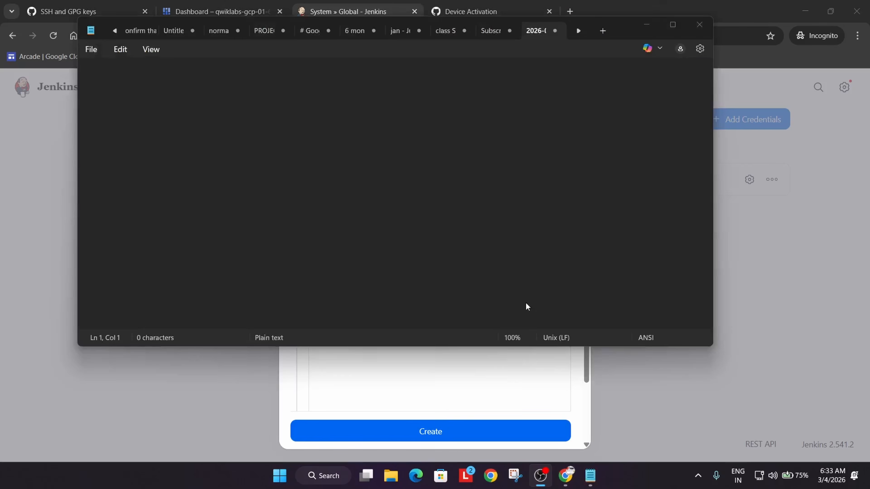
pyautogui.click(639, 254)
pyautogui.hotkey('alt', 'Tab')
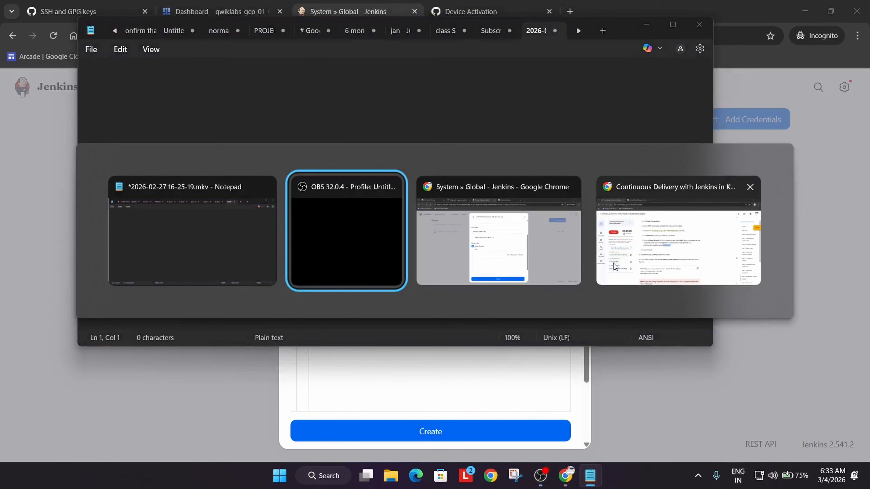
pyautogui.hotkey('alt', 'Tab')
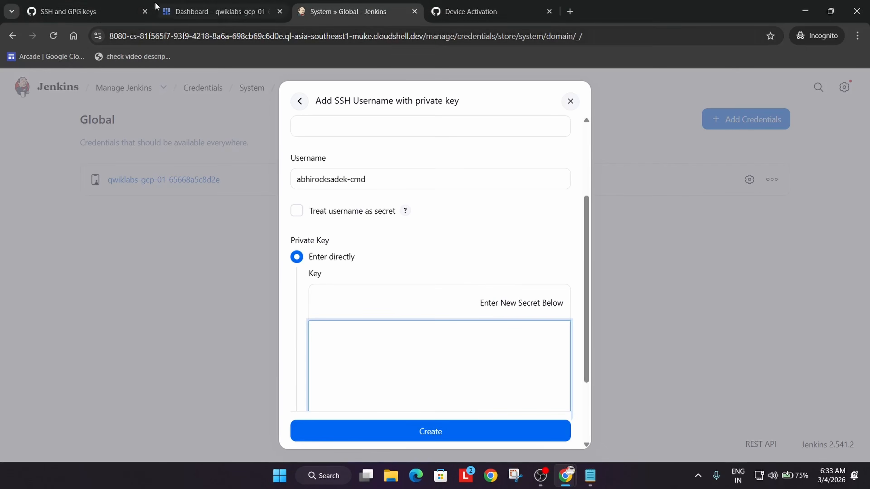
# Select and copy the id_github private key again in Cloud Shell, from the BEGIN line through the END line.
pyautogui.click(184, 5)
pyautogui.scroll(10, 61, 358)
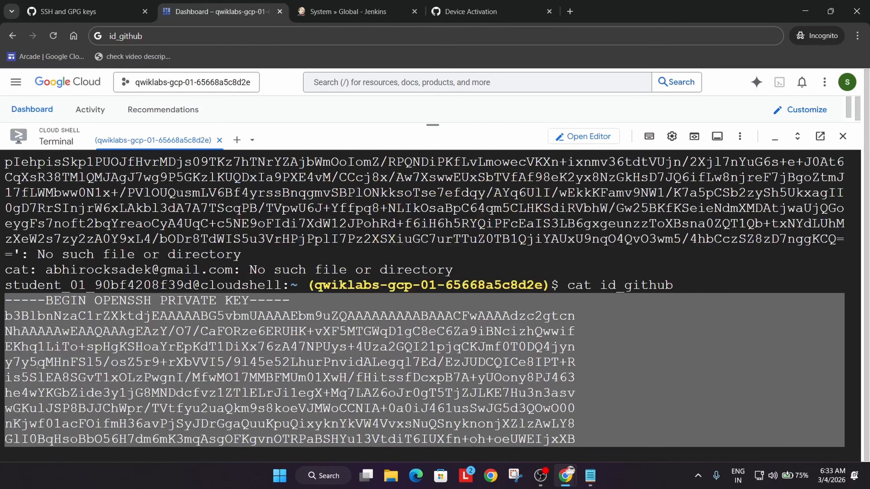
pyautogui.click(37, 365)
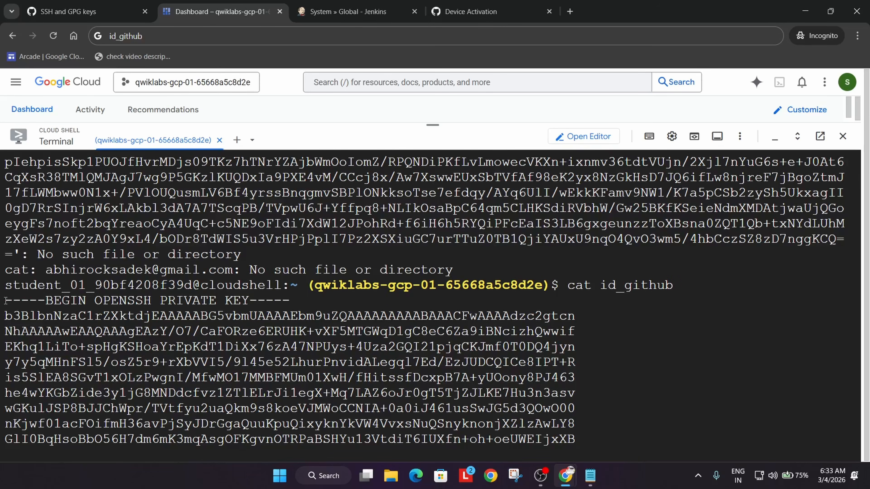
pyautogui.moveTo(5, 300); pyautogui.dragTo(274, 425)
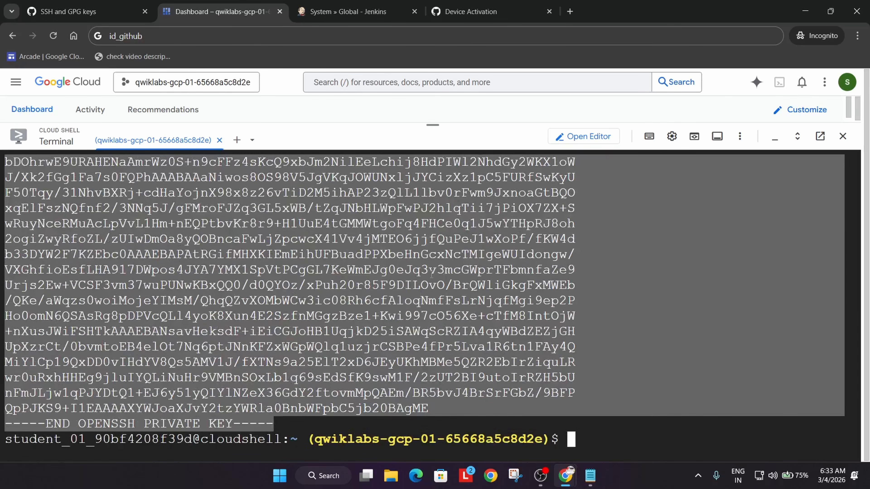
# Switch to Notepad, paste the private key into the empty document, and copy its entire contents.
pyautogui.click(590, 476)
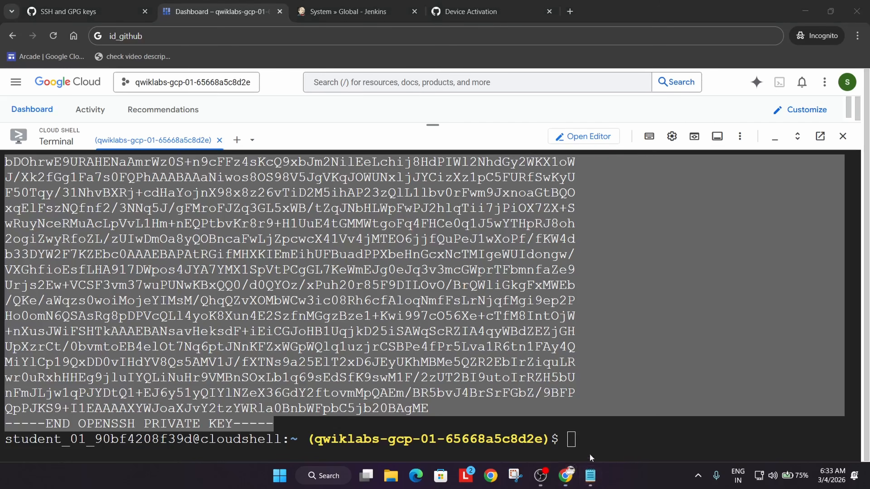
pyautogui.hotkey('ctrl', 'v')
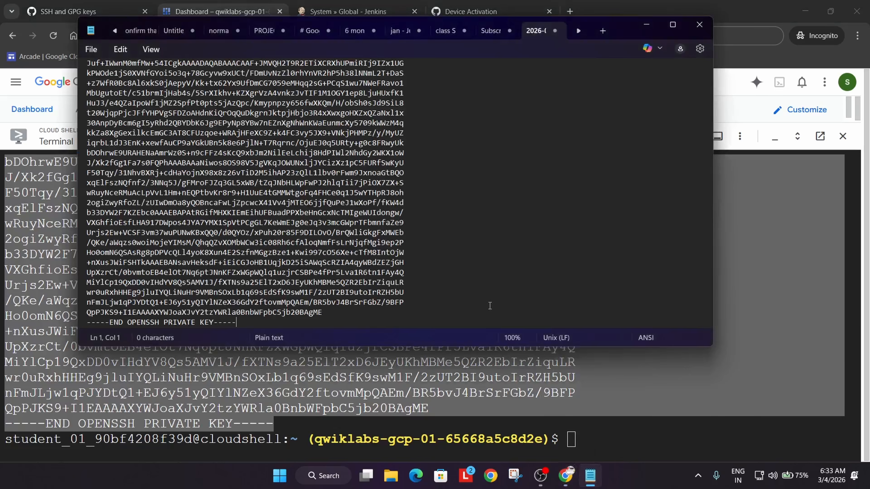
pyautogui.hotkey('ctrl', 'a')
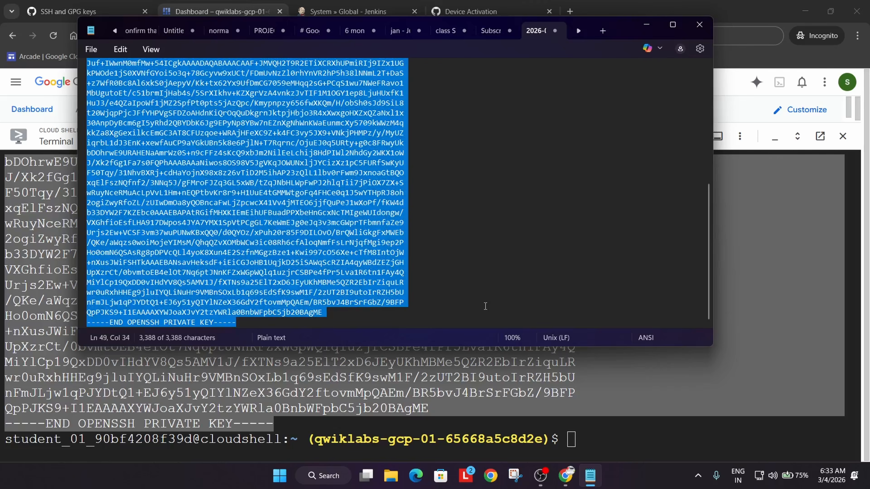
pyautogui.click(737, 348)
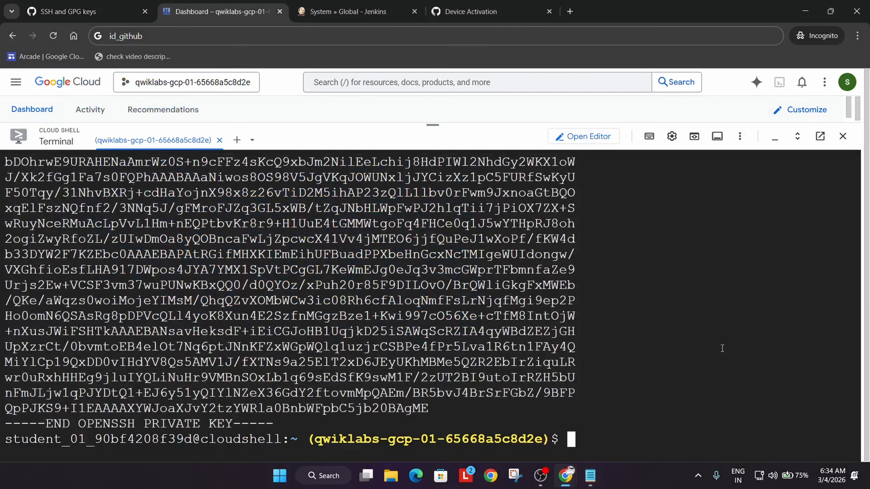
# Paste the private key into the Key field of the Jenkins SSH credential and create the credential.
pyautogui.click(362, 9)
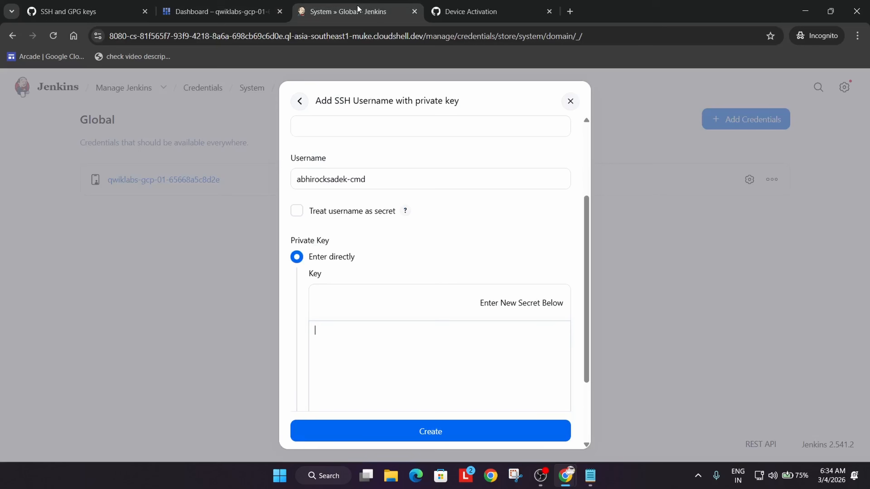
pyautogui.hotkey('ctrl', 'v')
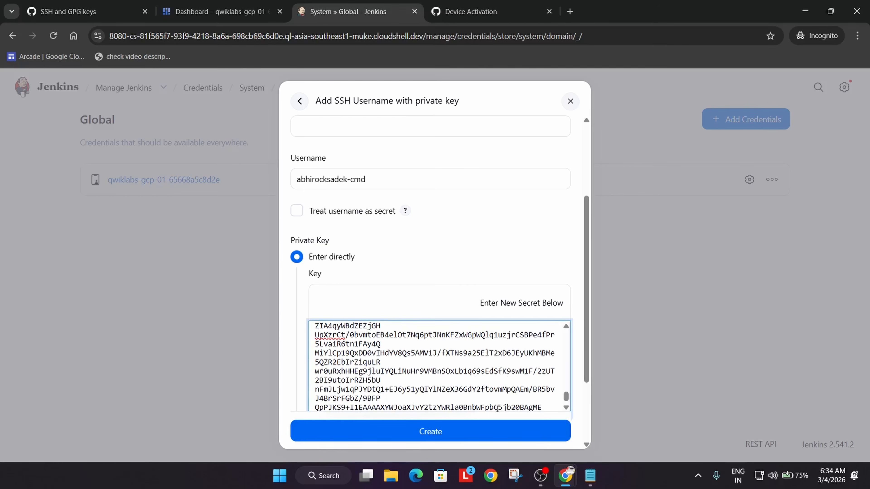
pyautogui.click(541, 478)
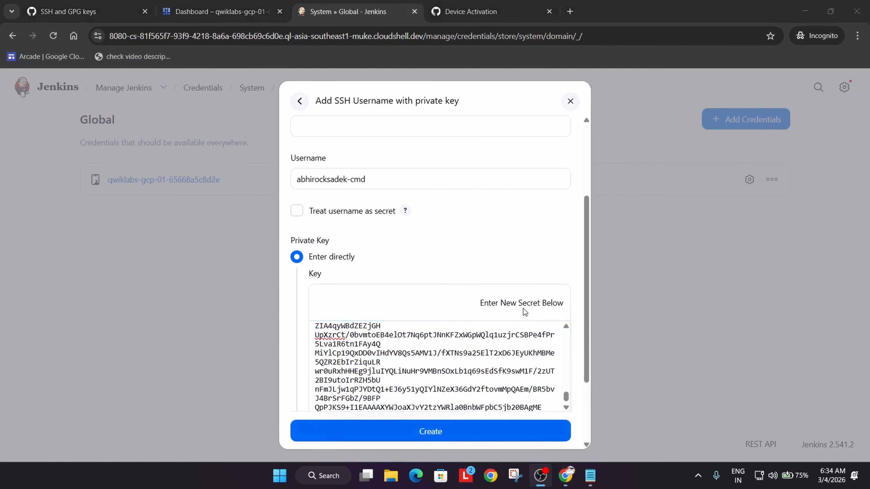
pyautogui.click(559, 264)
pyautogui.scroll(-3, 521, 392)
pyautogui.click(464, 434)
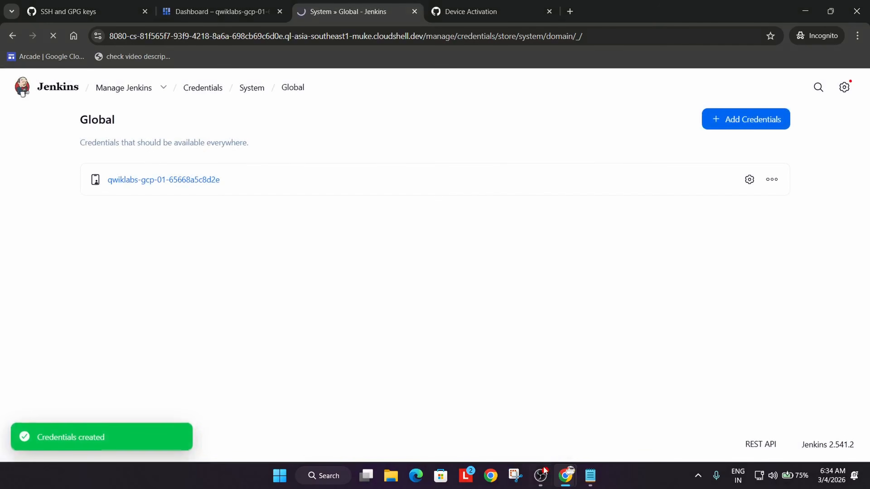
# Copy the ssh-keyscan, chmod and cat commands for known_hosts.github from the lab instructions.
pyautogui.click(535, 482)
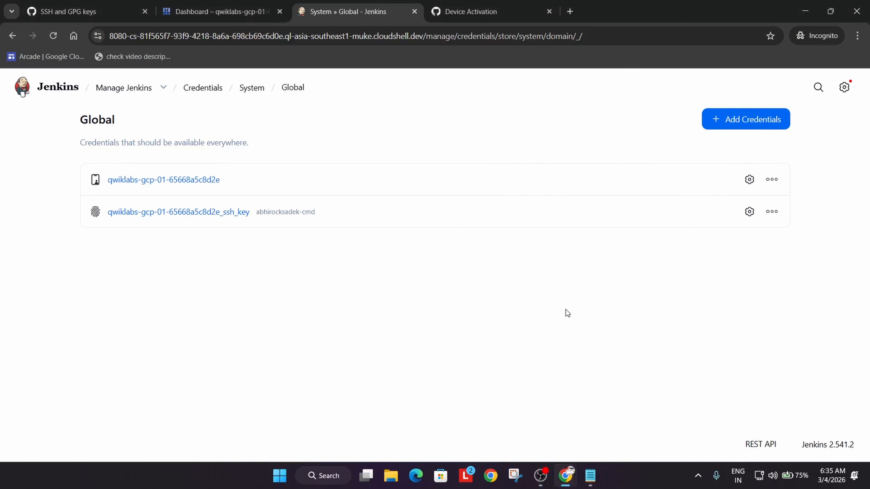
pyautogui.hotkey('alt', 'Tab')
pyautogui.hotkey('alt', 'Tab')
pyautogui.hotkey('alt', 'Tab')
pyautogui.scroll(-5, 455, 323)
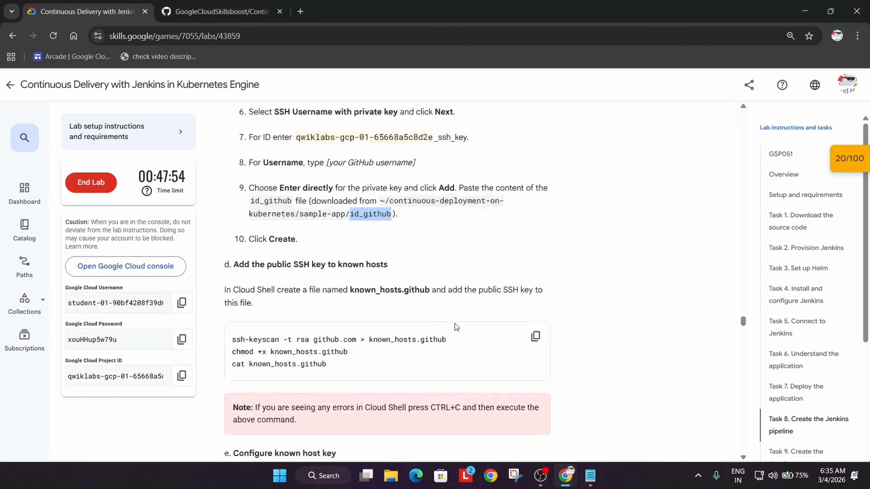
pyautogui.click(536, 205)
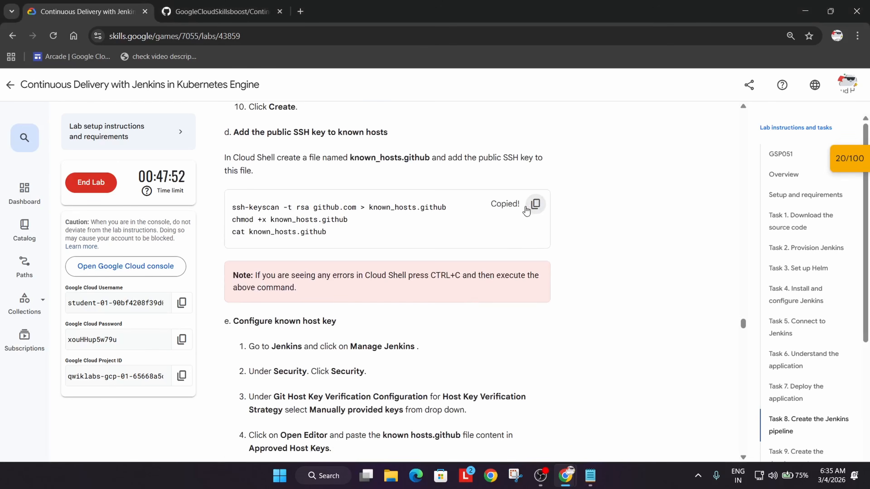
# Run the copied commands in Cloud Shell to save GitHub's RSA host key to known_hosts.github and print the file.
pyautogui.hotkey('alt', 'Tab')
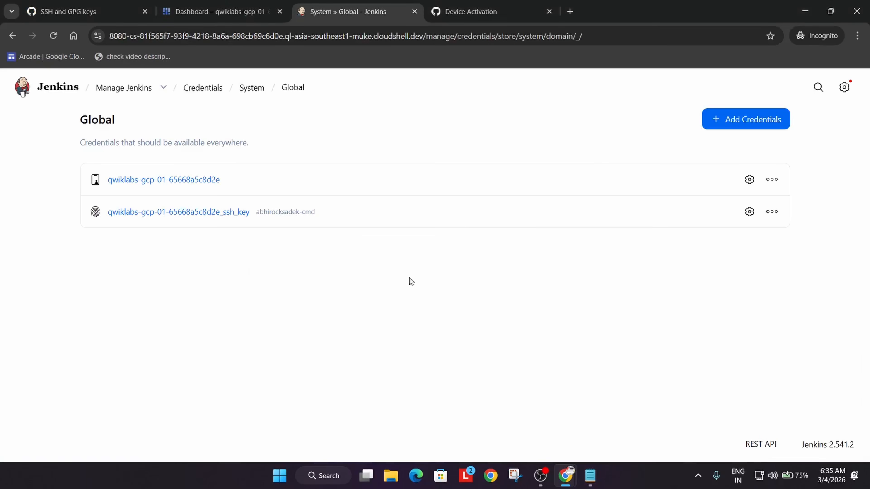
pyautogui.click(222, 4)
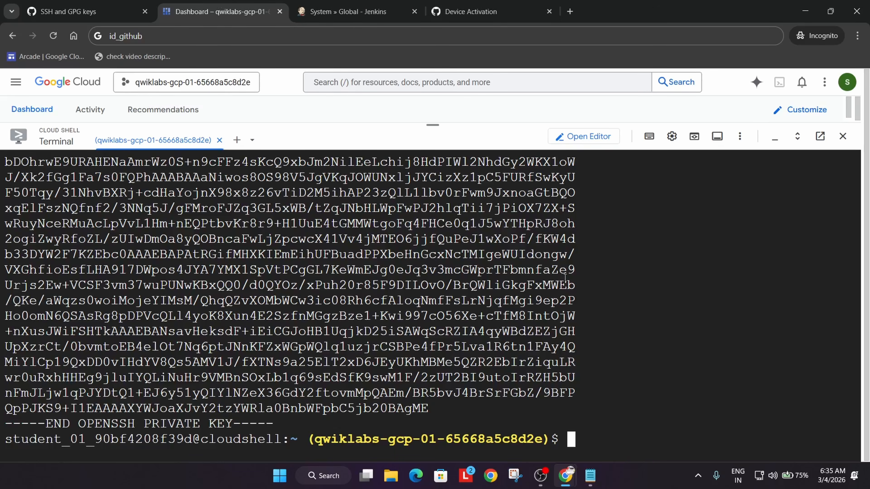
pyautogui.hotkey('ctrl', 'v')
pyautogui.press('Return')
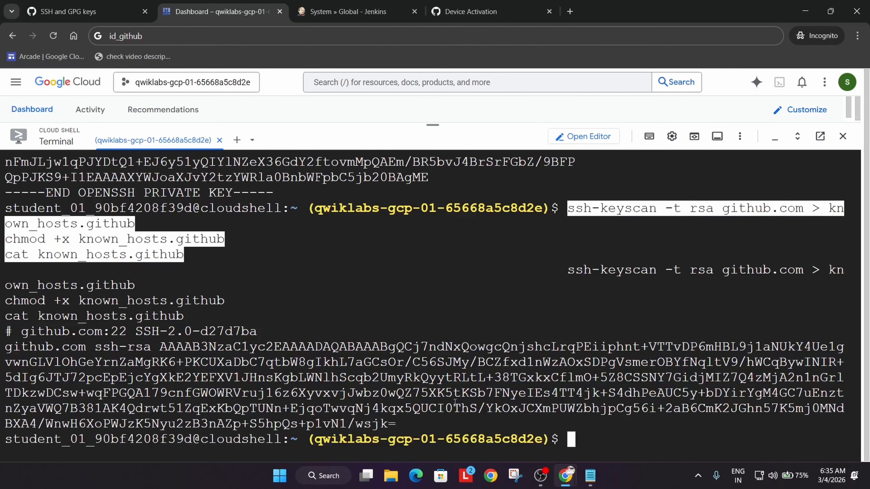
# Return to Jenkins and open the Security settings page from Manage Jenkins.
pyautogui.click(346, 11)
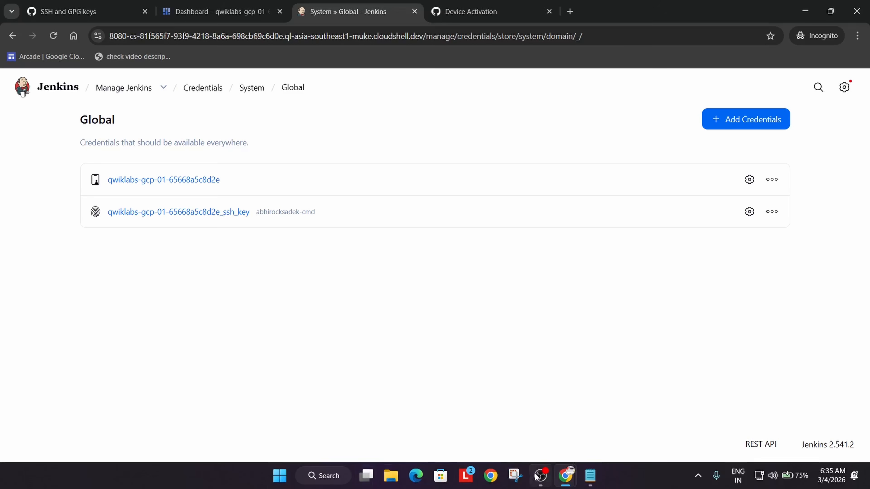
pyautogui.click(545, 477)
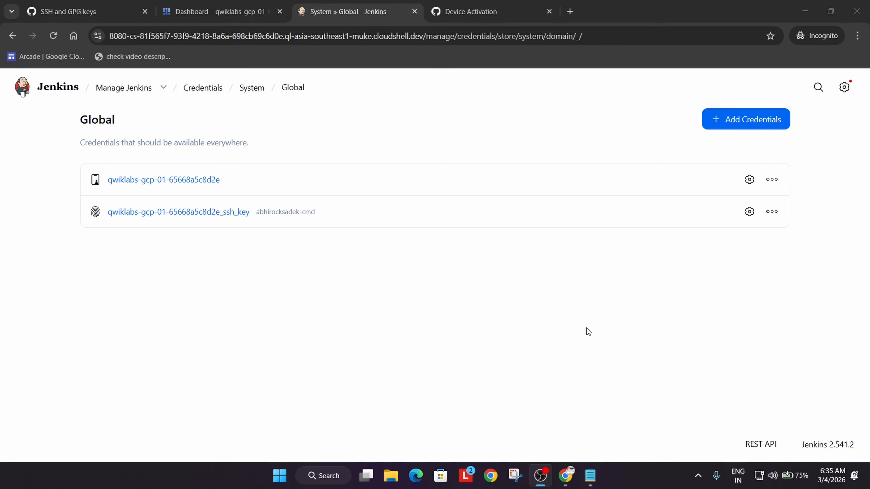
pyautogui.click(615, 284)
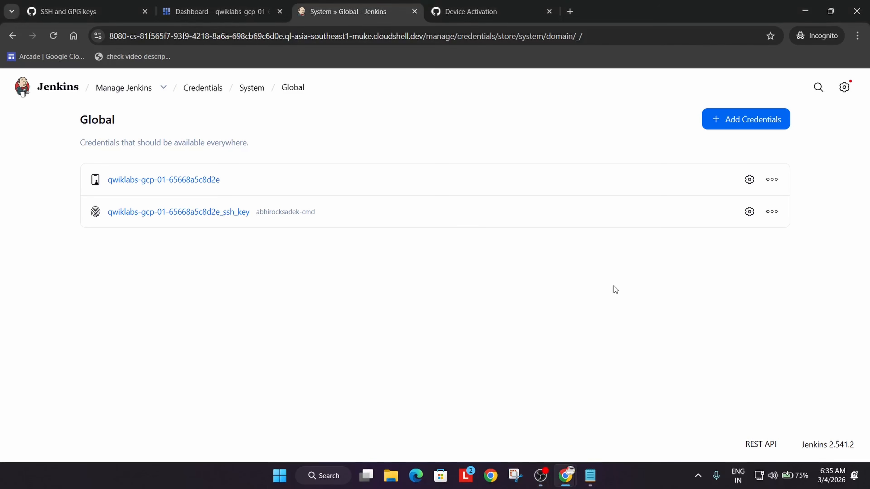
pyautogui.click(130, 91)
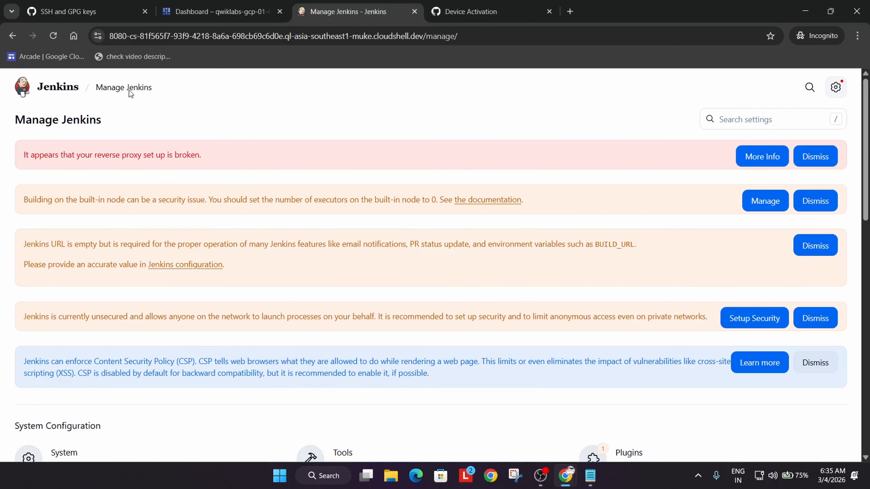
pyautogui.scroll(-10, 152, 179)
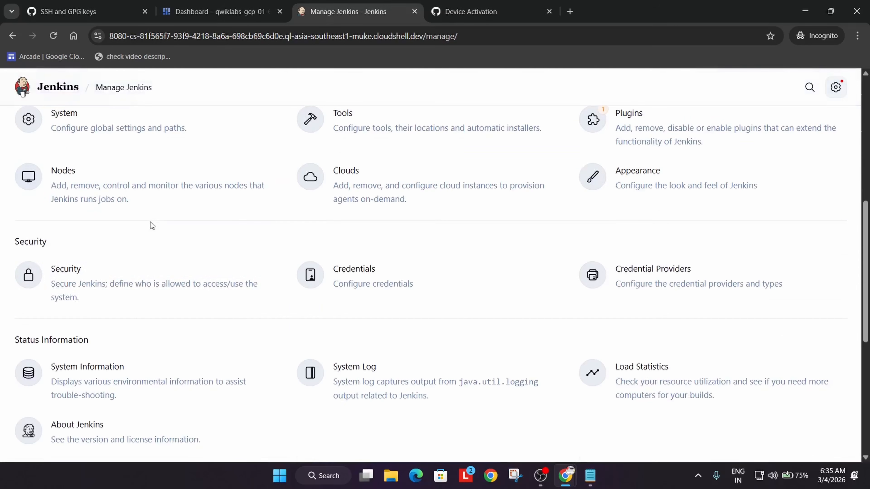
pyautogui.click(88, 281)
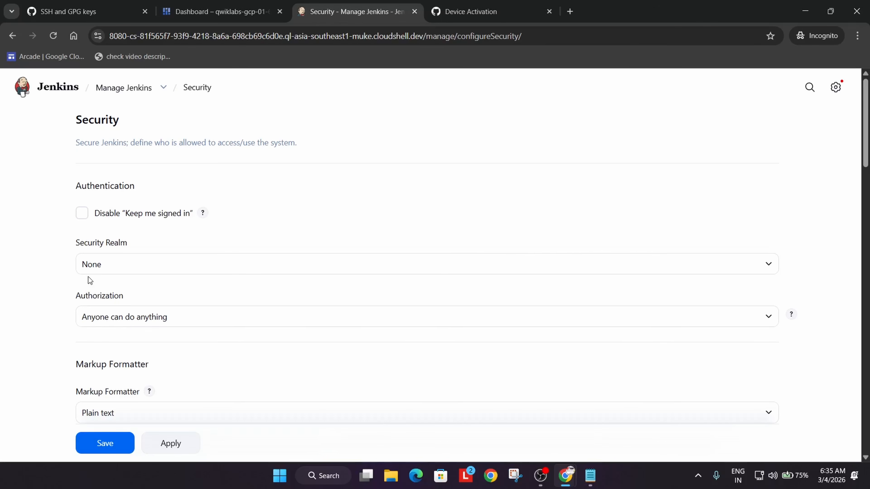
# Set the Git Host Key Verification Strategy to Manually provided keys.
pyautogui.scroll(-15, 90, 280)
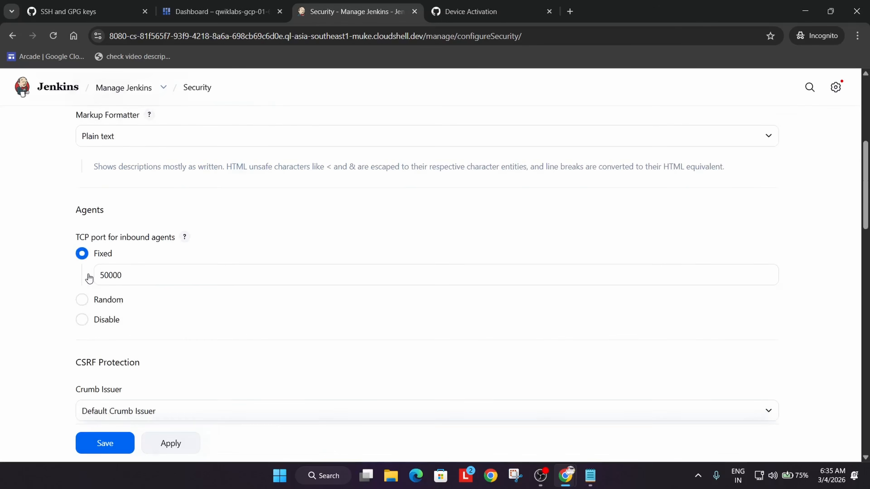
pyautogui.scroll(-12, 89, 278)
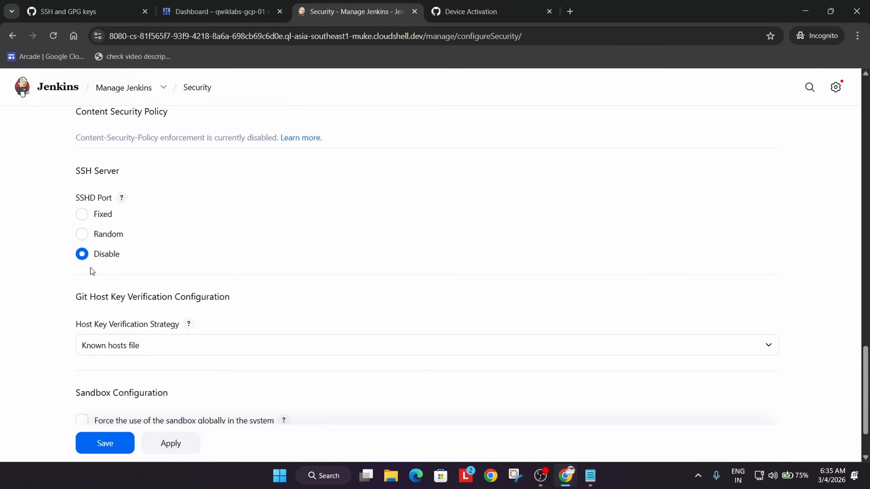
pyautogui.click(144, 351)
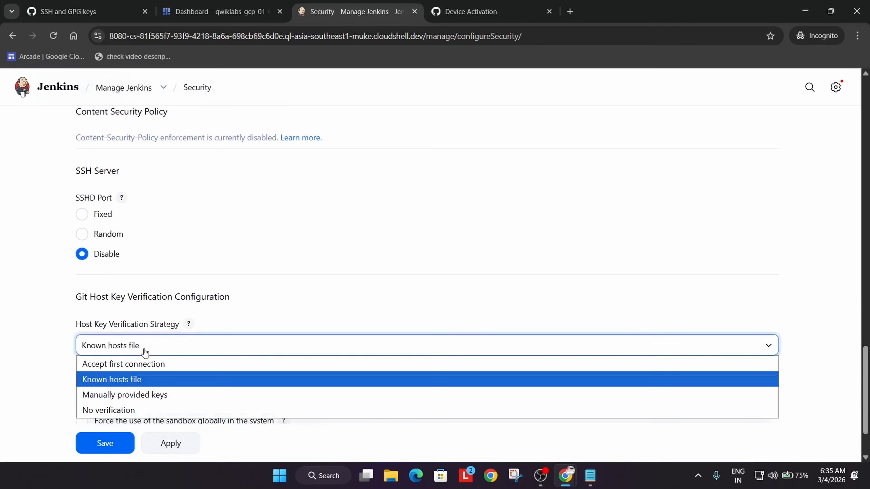
pyautogui.click(136, 394)
pyautogui.scroll(-3, 136, 388)
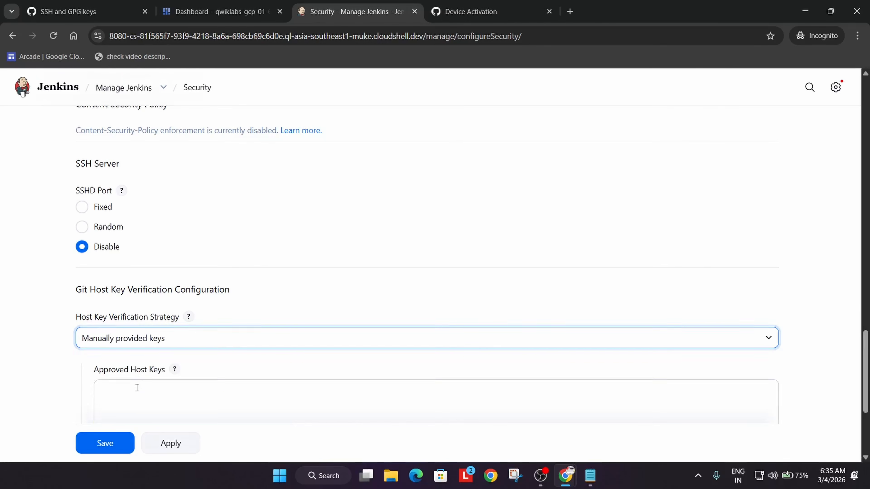
# Select the known_hosts.github output in Cloud Shell, from the github.com:22 comment through the ssh-rsa key, and try to copy it.
pyautogui.click(219, 11)
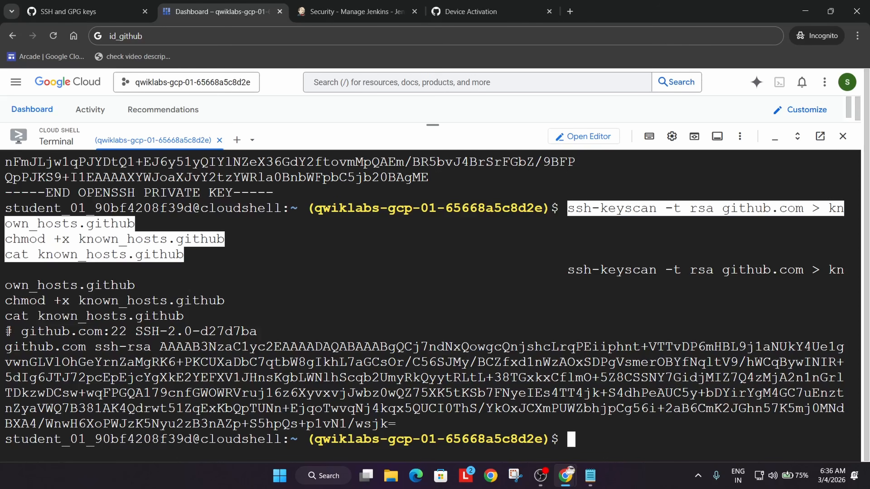
pyautogui.moveTo(8, 331); pyautogui.dragTo(392, 426)
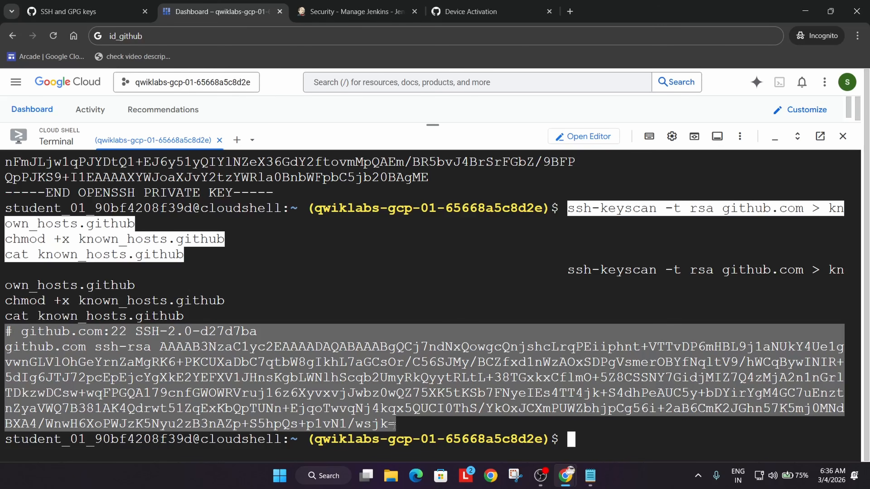
pyautogui.hotkey('ctrl', 'c')
# Add blank lines below the private key in Notepad and try to paste the GitHub host key there.
pyautogui.click(590, 476)
pyautogui.click(495, 311)
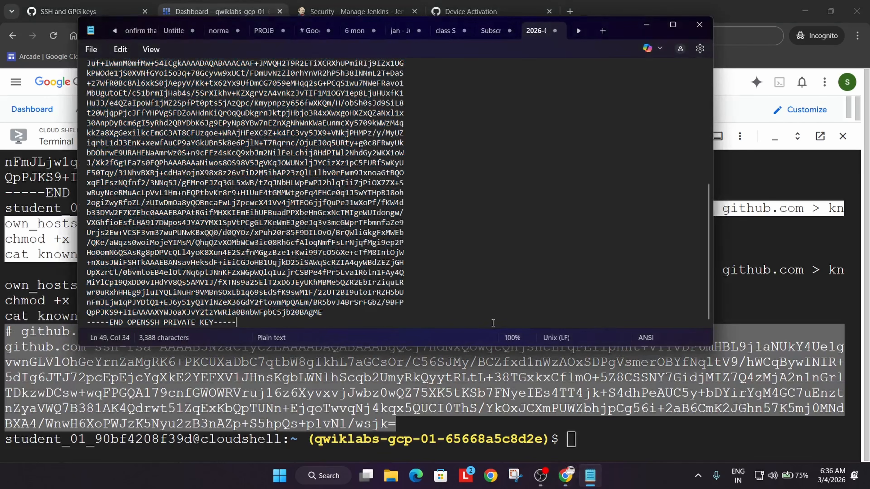
pyautogui.press('Return')
pyautogui.press('Return')
pyautogui.press('Return')
pyautogui.press('Return')
pyautogui.press('Return')
pyautogui.press('Return')
pyautogui.press('Return')
pyautogui.press('Return')
pyautogui.press('Return')
pyautogui.press('Return')
pyautogui.press('Return')
pyautogui.press('Return')
pyautogui.press('Return')
pyautogui.press('Return')
pyautogui.press('Return')
pyautogui.press('Return')
pyautogui.press('Return')
pyautogui.press('Return')
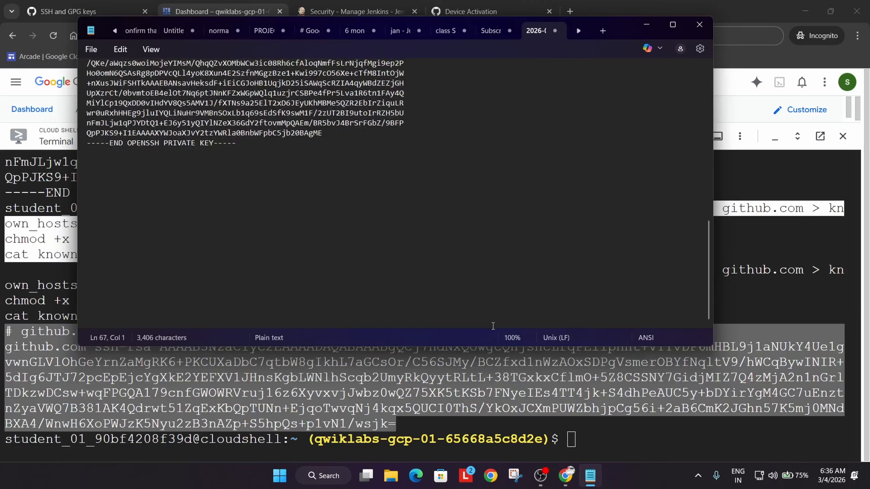
pyautogui.hotkey('ctrl', 'v')
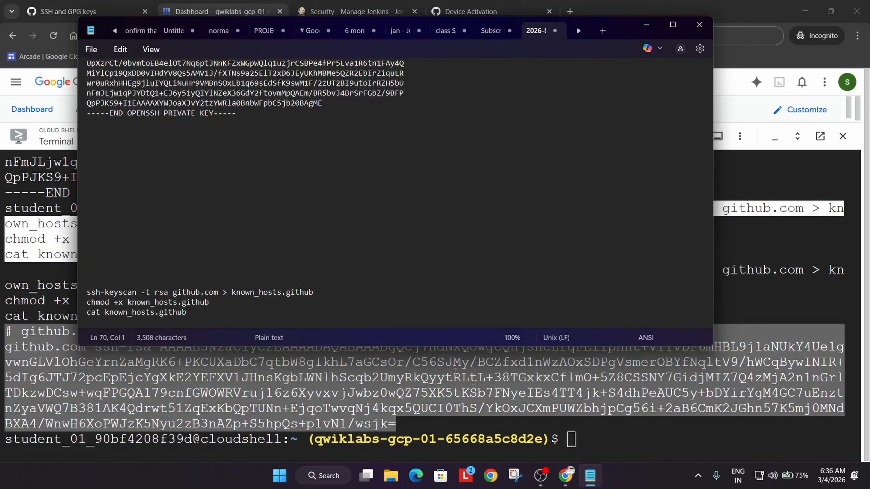
# Copy the known_hosts.github output in Cloud Shell, from the github.com:22 comment through the ssh-rsa key, and paste it below the private key in Notepad.
pyautogui.click(498, 453)
pyautogui.click(3, 336)
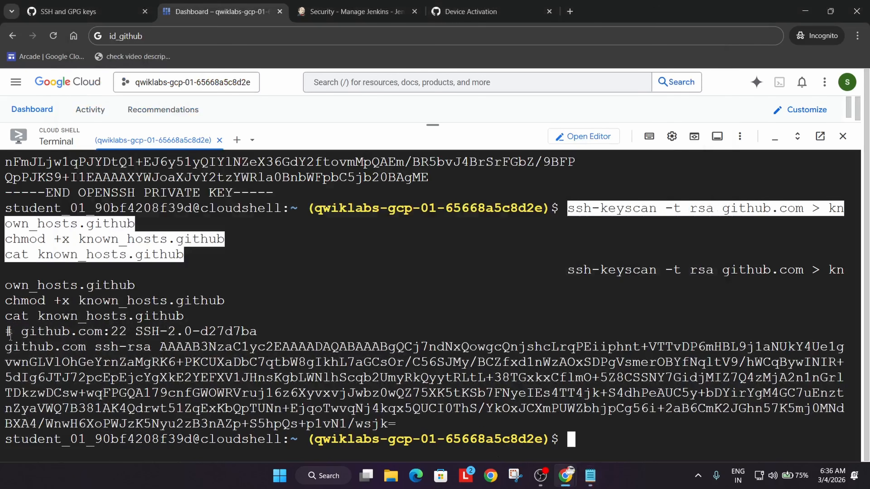
pyautogui.moveTo(6, 329); pyautogui.dragTo(396, 428)
pyautogui.hotkey('ctrl', 'c')
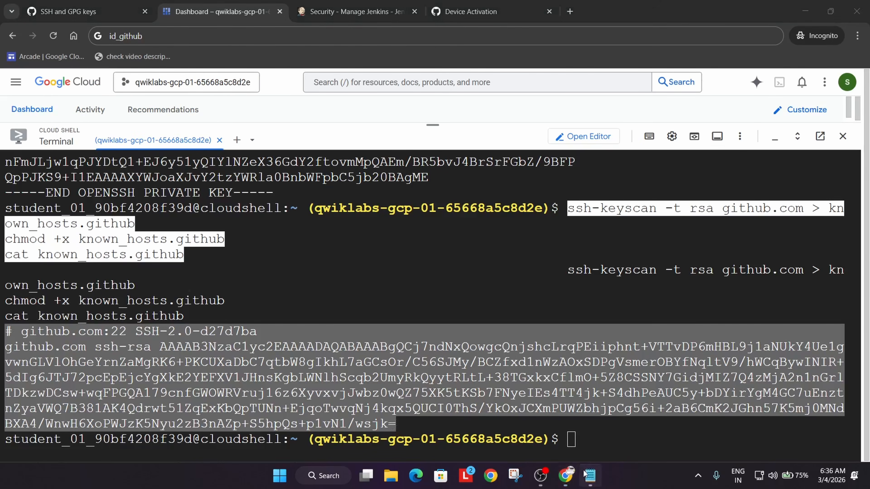
pyautogui.click(590, 476)
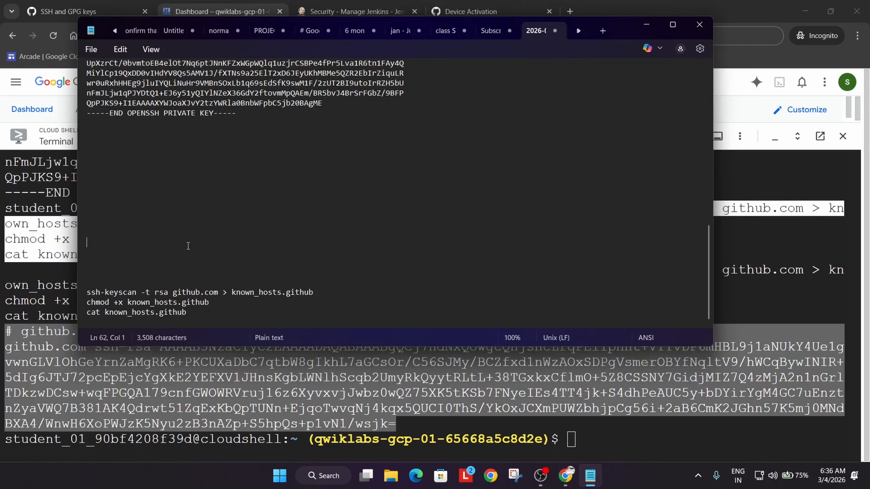
pyautogui.hotkey('ctrl', 'v')
pyautogui.click(566, 476)
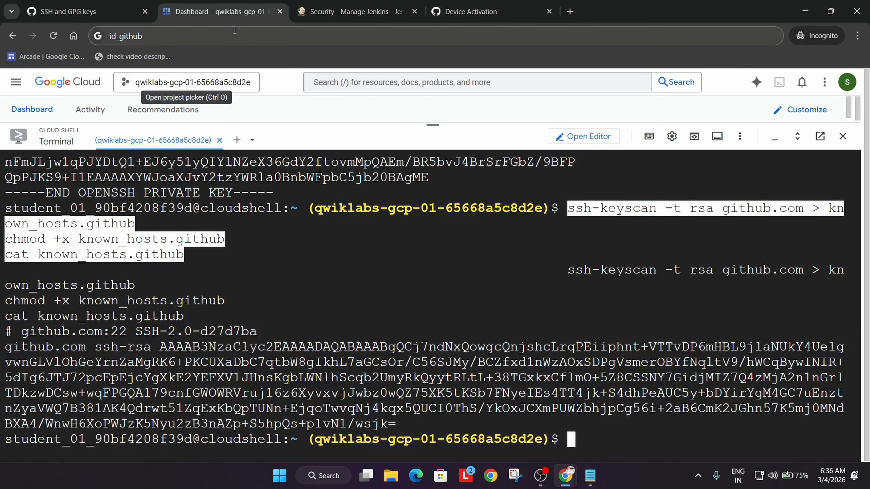
# Paste the GitHub host key into Approved Host Keys in the Jenkins Security settings and save the configuration.
pyautogui.click(400, 4)
pyautogui.click(216, 307)
pyautogui.hotkey('ctrl', 'v')
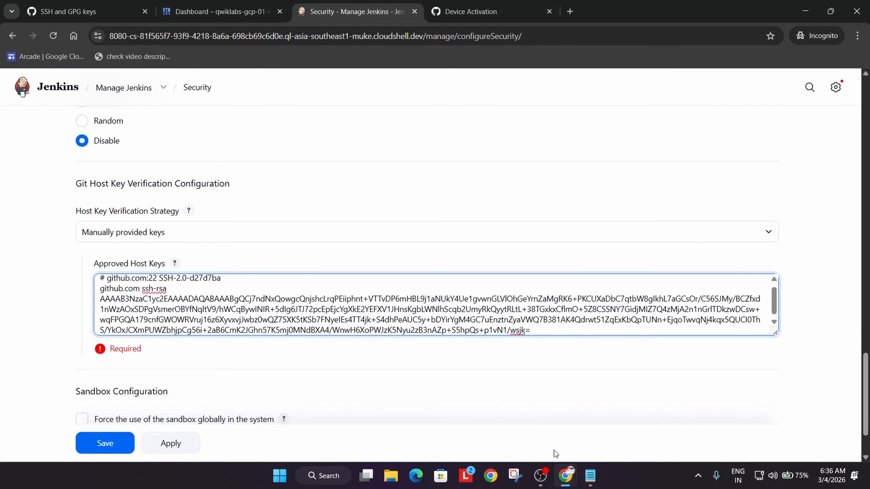
pyautogui.click(541, 476)
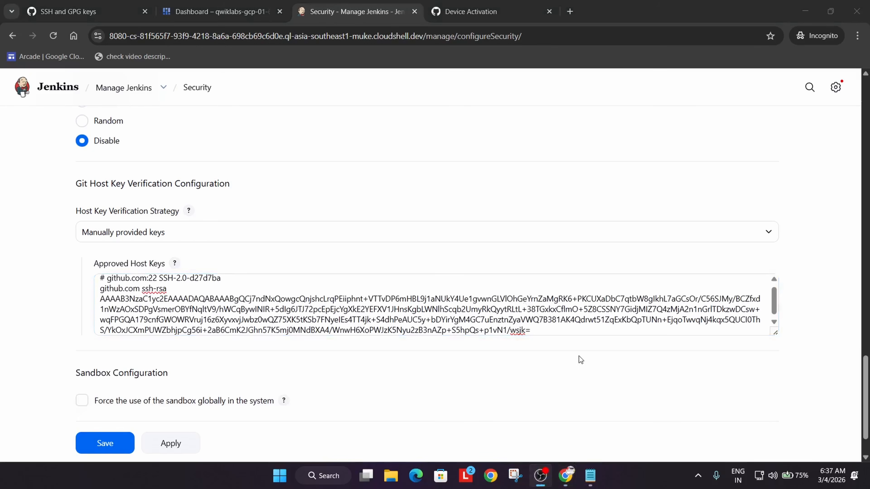
pyautogui.click(579, 359)
pyautogui.click(102, 441)
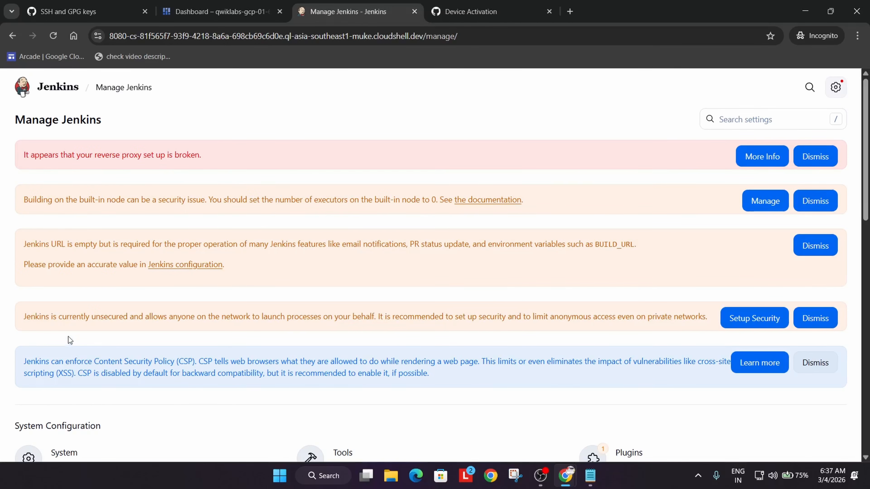
# Go to the Jenkins dashboard and open the New Item form.
pyautogui.click(56, 88)
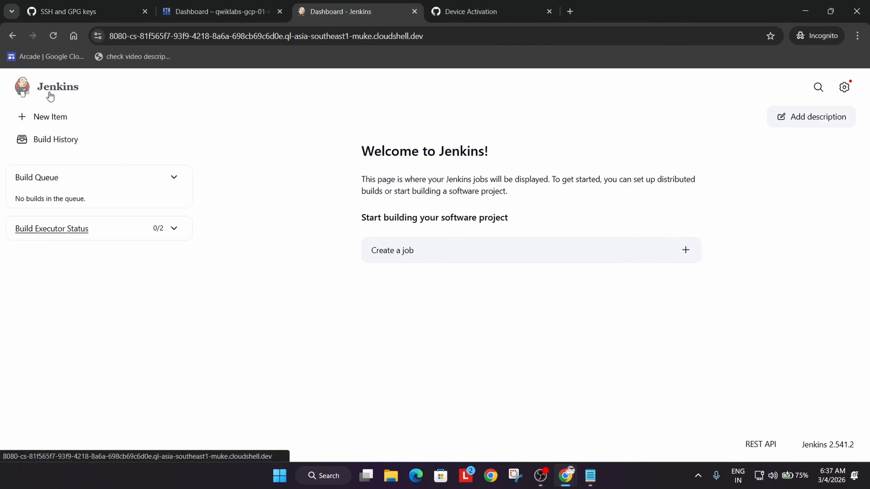
pyautogui.click(46, 125)
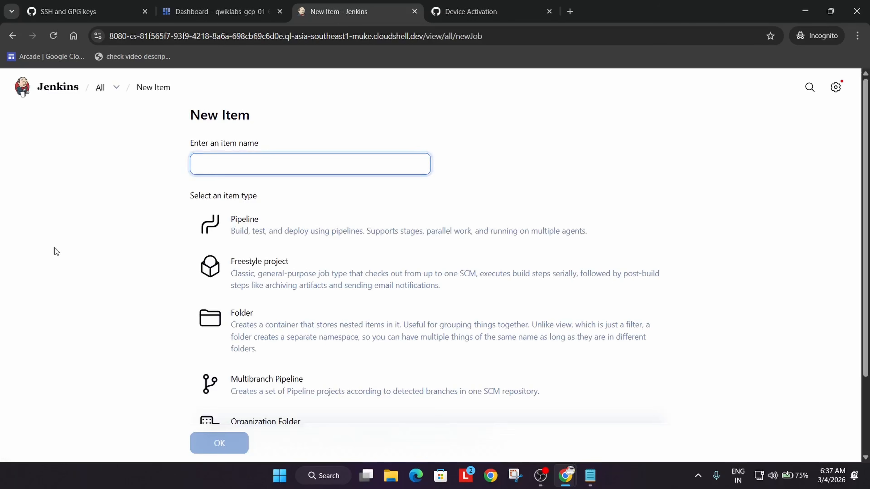
# Review the lab instructions from creating the Jenkins job through the Task 10 deployment, returning to the Create the Jenkins job section.
pyautogui.hotkey('alt', 'Tab')
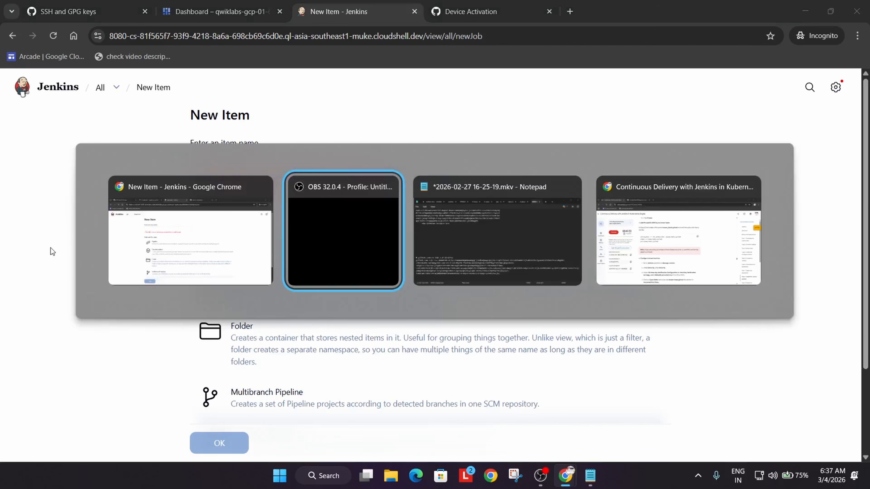
pyautogui.hotkey('alt', 'Tab')
pyautogui.hotkey('alt', 'Tab')
pyautogui.scroll(-10, 311, 348)
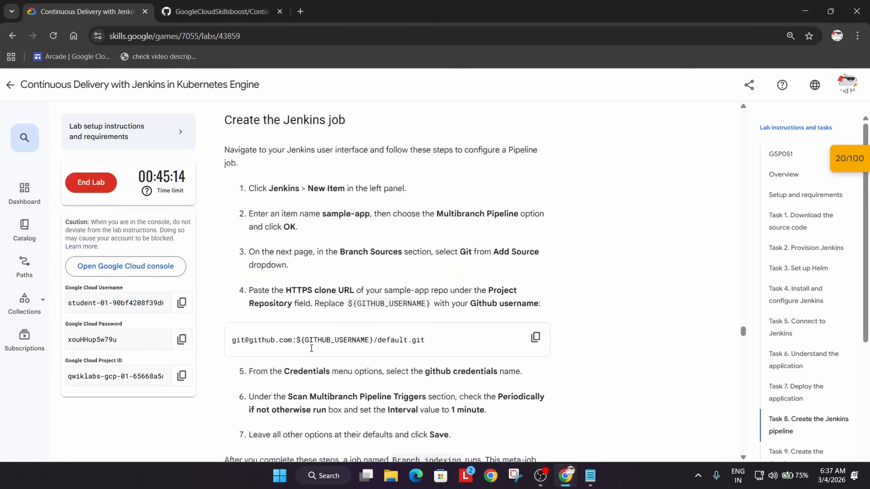
pyautogui.scroll(-20, 311, 348)
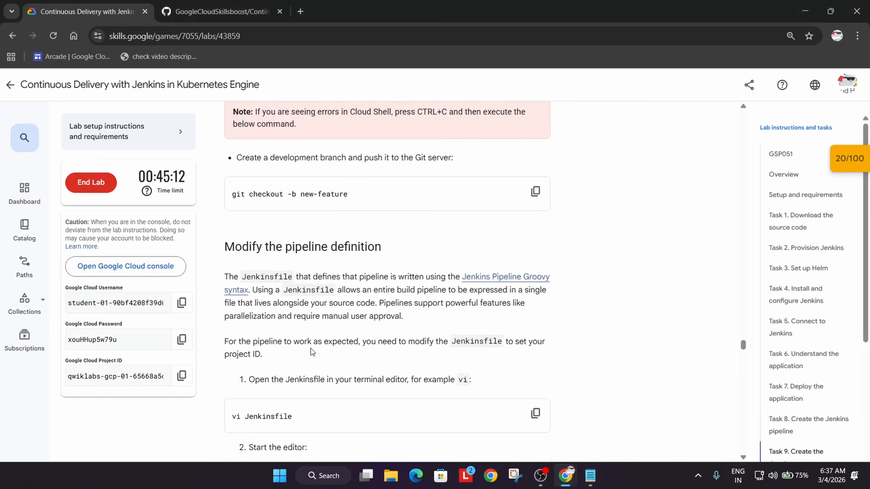
pyautogui.scroll(-20, 312, 352)
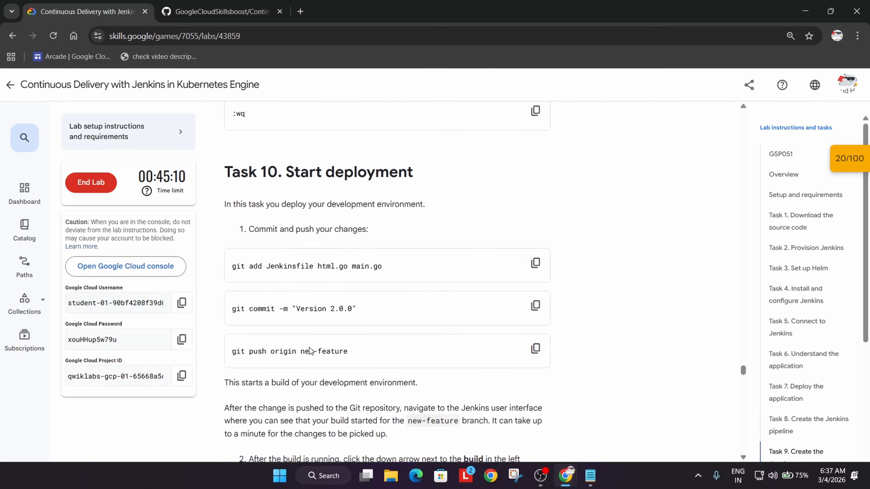
pyautogui.scroll(-15, 311, 350)
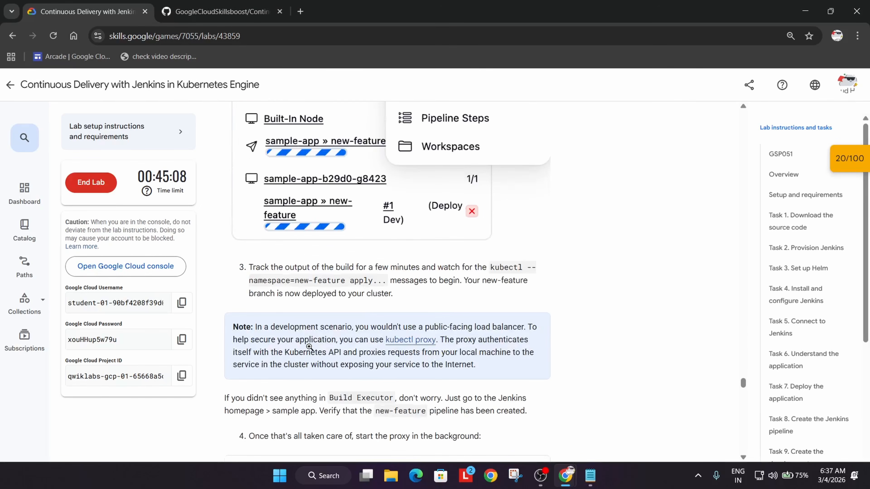
pyautogui.scroll(20, 309, 347)
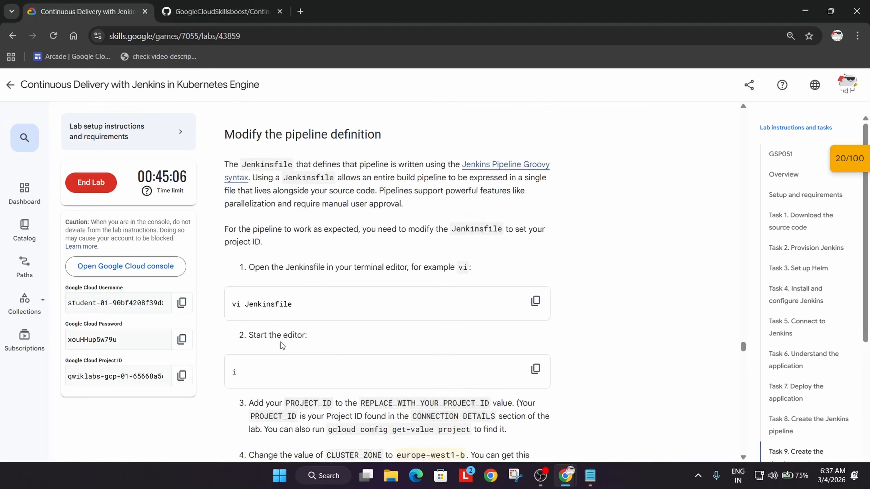
pyautogui.scroll(20, 282, 345)
pyautogui.scroll(-6, 273, 359)
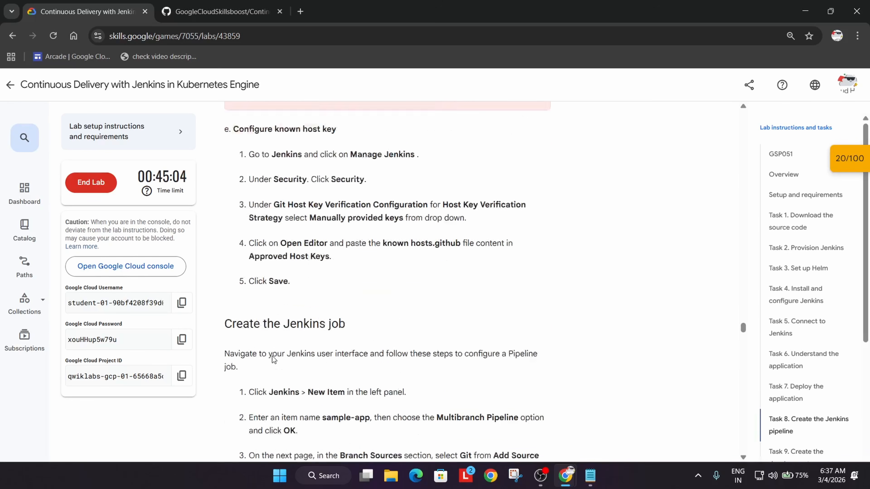
pyautogui.scroll(-4, 273, 359)
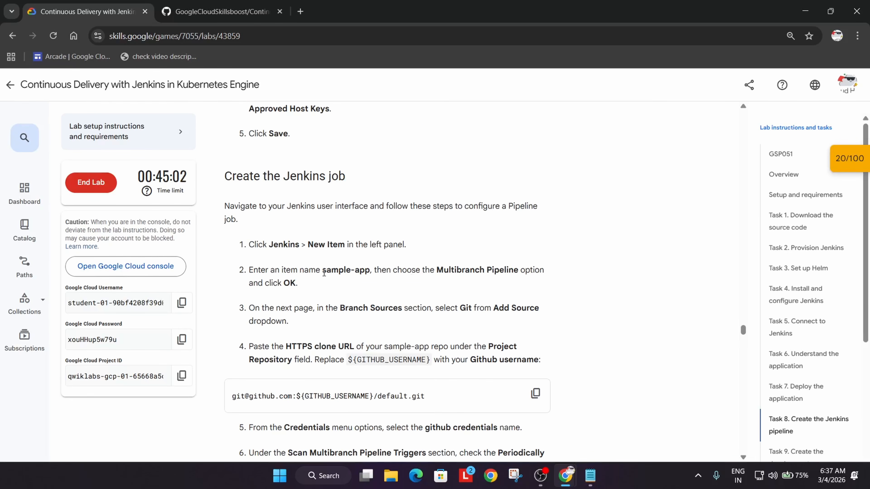
# Create a Multibranch Pipeline item in Jenkins named sample-app, copying the name from the lab instructions.
pyautogui.moveTo(324, 273); pyautogui.dragTo(369, 279)
pyautogui.hotkey('ctrl', 'c')
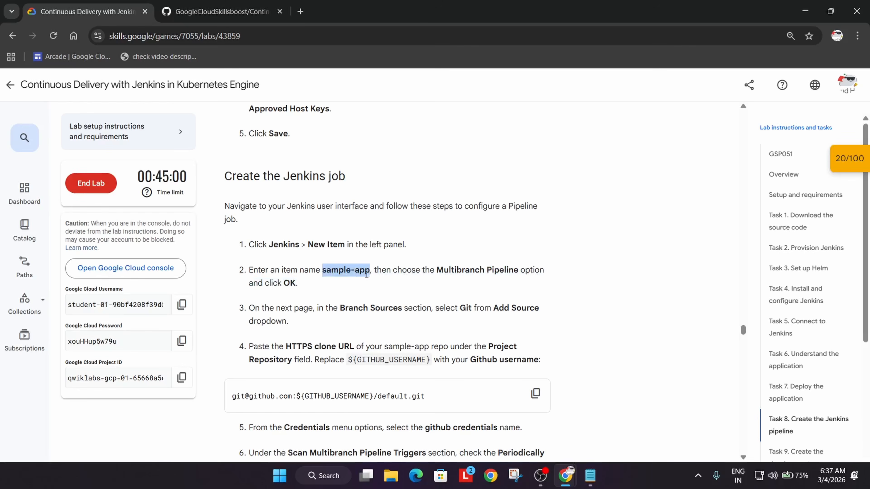
pyautogui.hotkey('alt', 'Tab')
pyautogui.hotkey('ctrl', 'v')
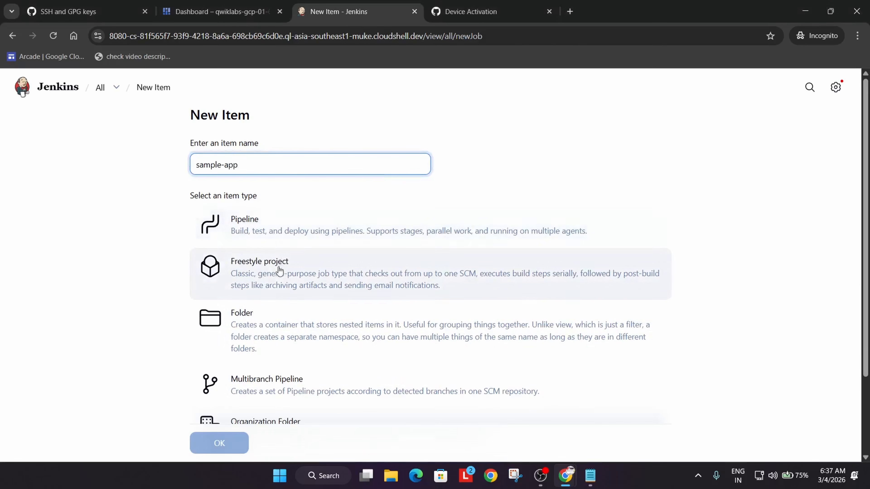
pyautogui.click(270, 399)
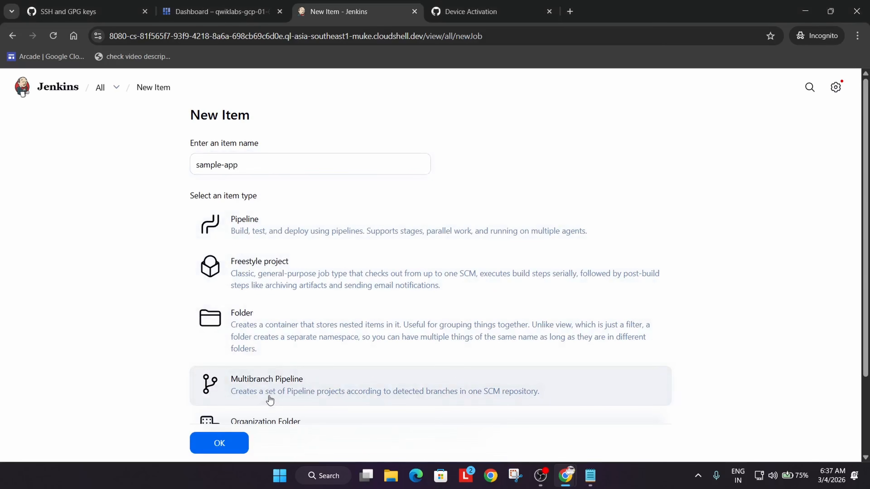
pyautogui.scroll(-3, 270, 399)
pyautogui.hotkey('alt', 'Tab')
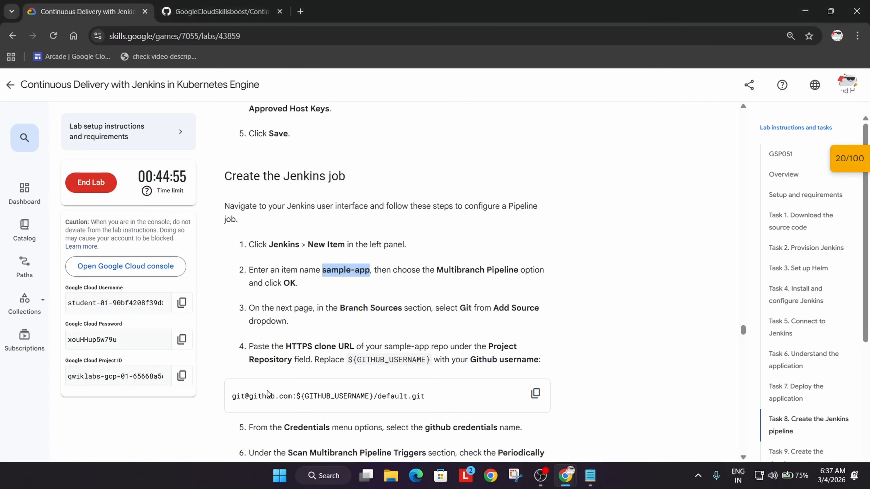
pyautogui.hotkey('alt', 'Tab')
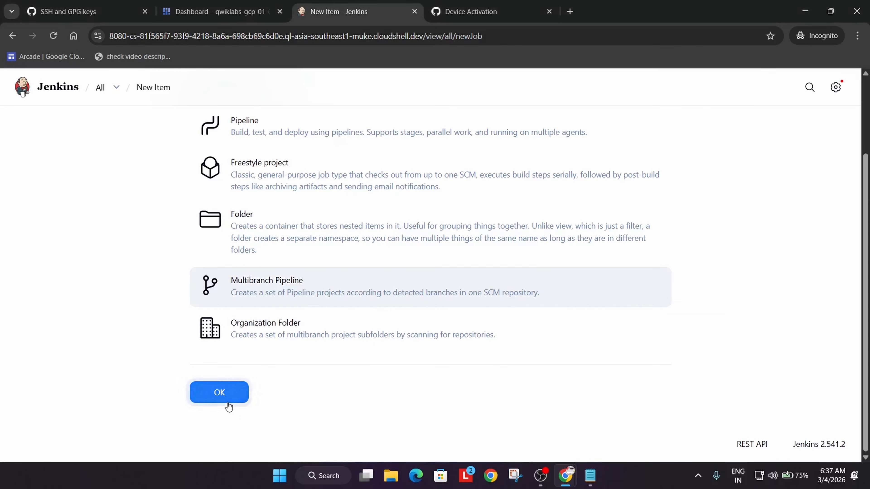
pyautogui.click(229, 402)
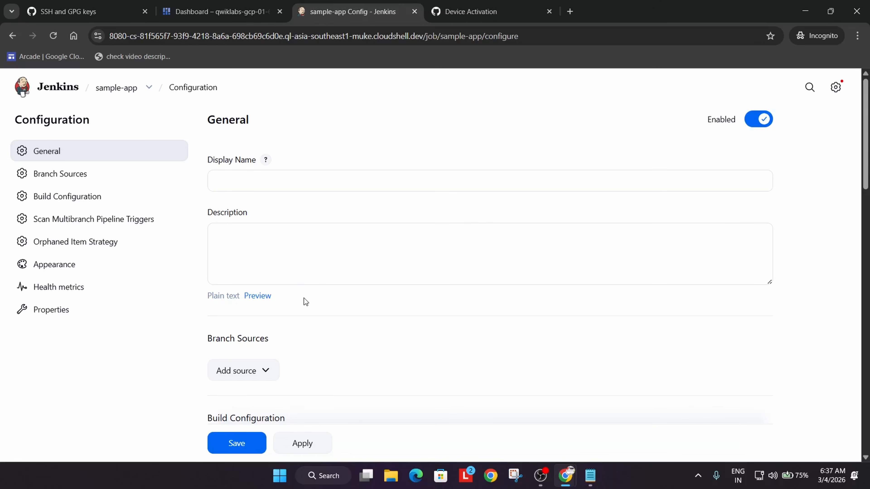
# Check the lab's job configuration steps and add a Git branch source to the sample-app pipeline.
pyautogui.hotkey('alt', 'Tab')
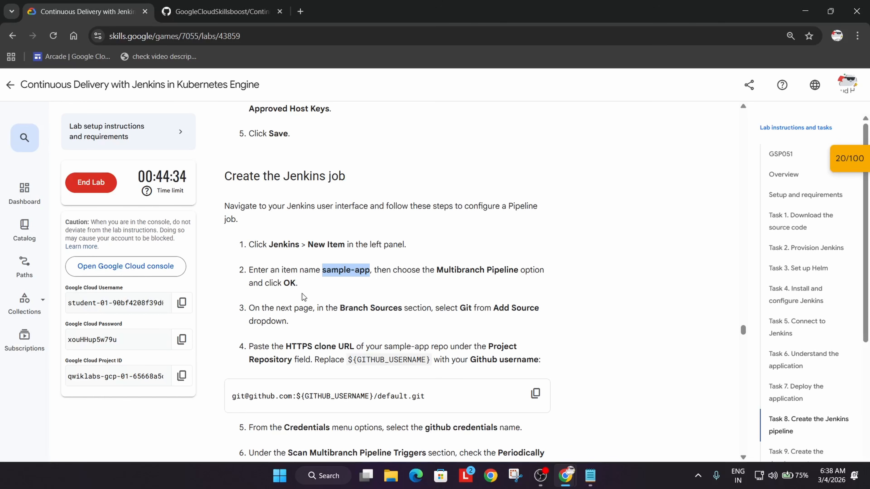
pyautogui.scroll(-3, 302, 294)
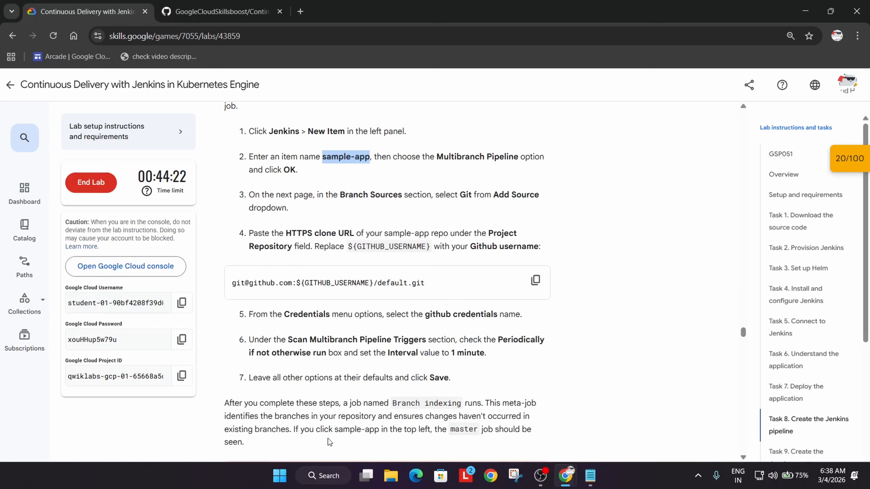
pyautogui.hotkey('alt', 'Tab')
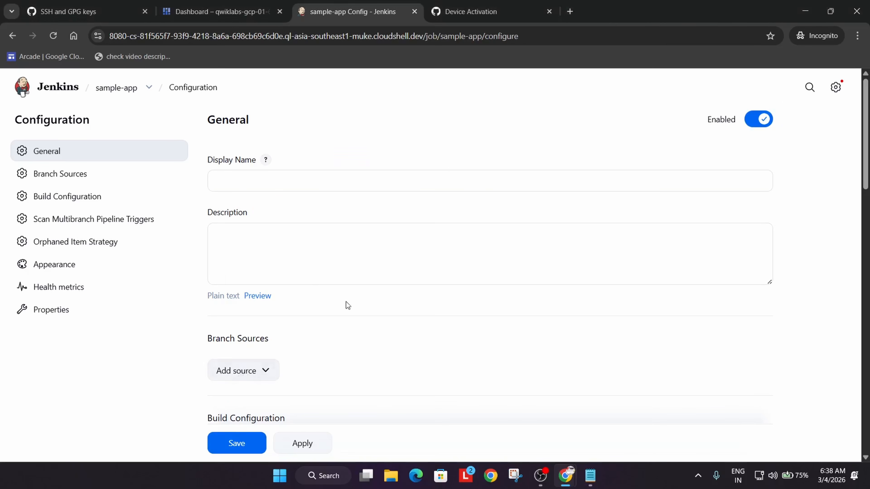
pyautogui.click(258, 371)
pyautogui.click(256, 414)
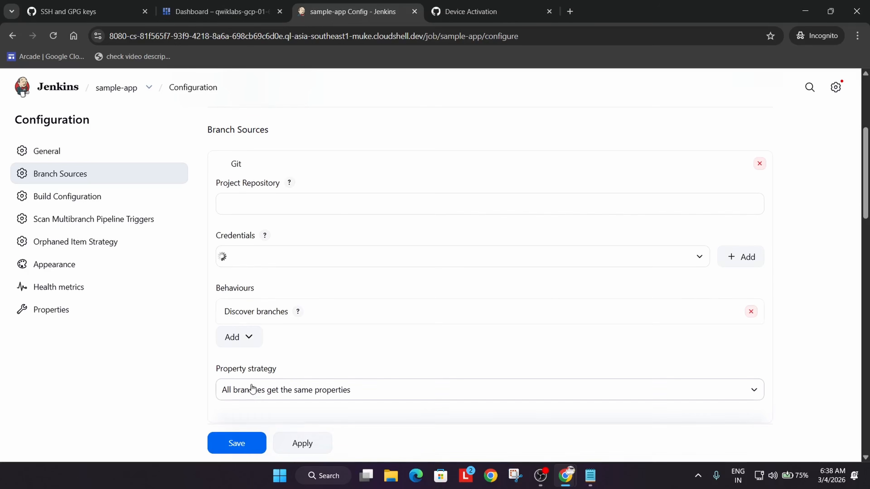
# Select the credential named after the GitHub username for the Git branch source.
pyautogui.scroll(-3, 398, 289)
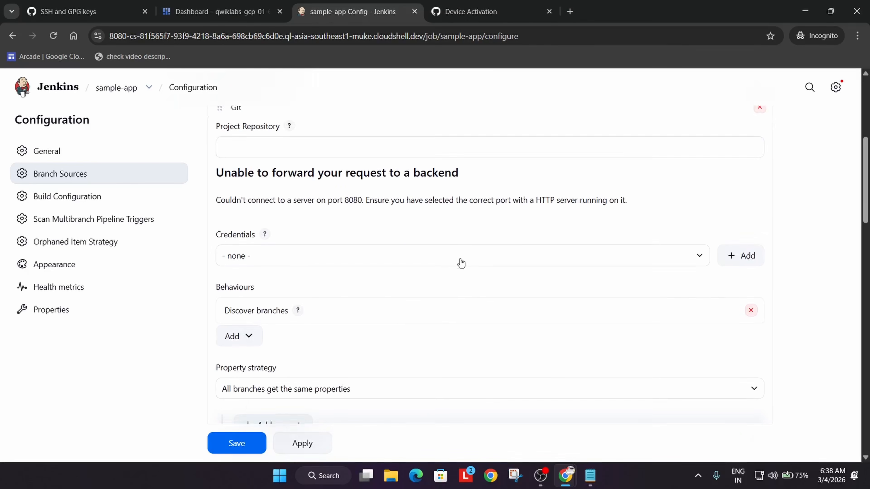
pyautogui.click(308, 208)
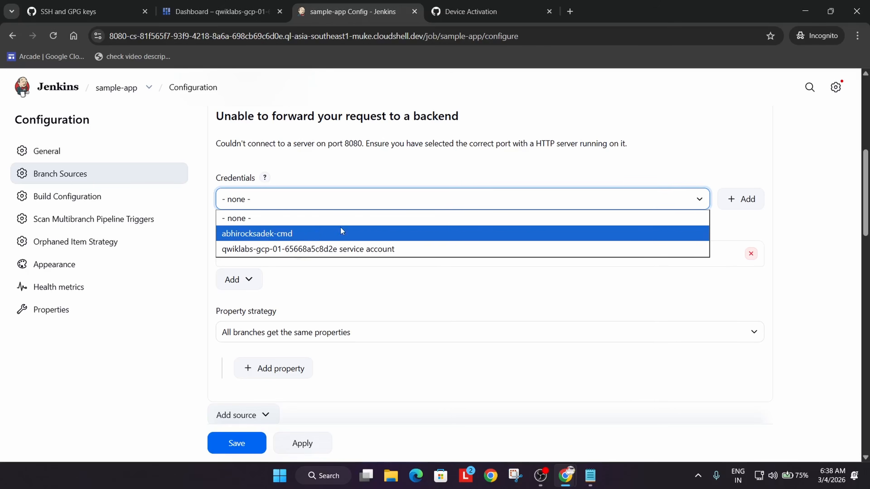
pyautogui.click(547, 469)
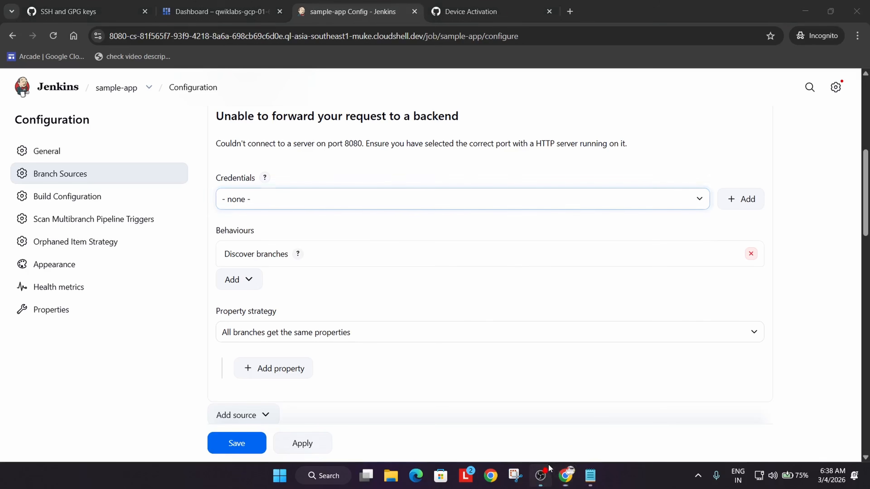
pyautogui.click(560, 287)
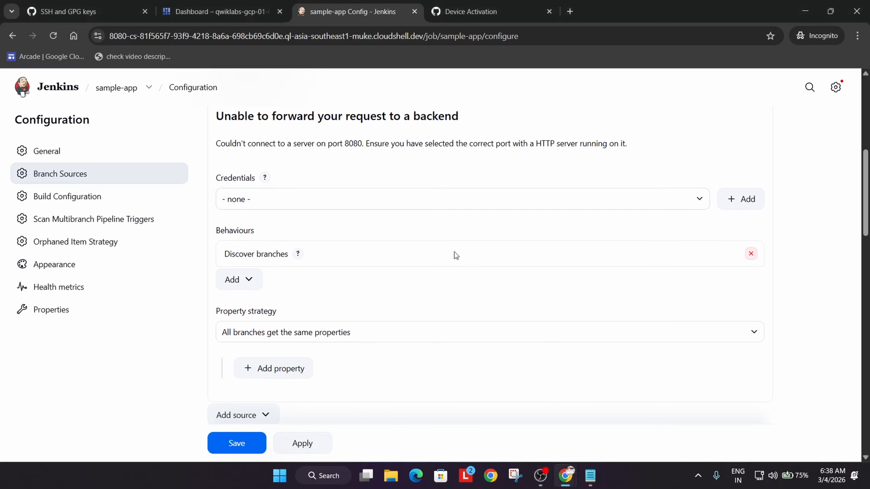
pyautogui.click(440, 206)
pyautogui.click(440, 231)
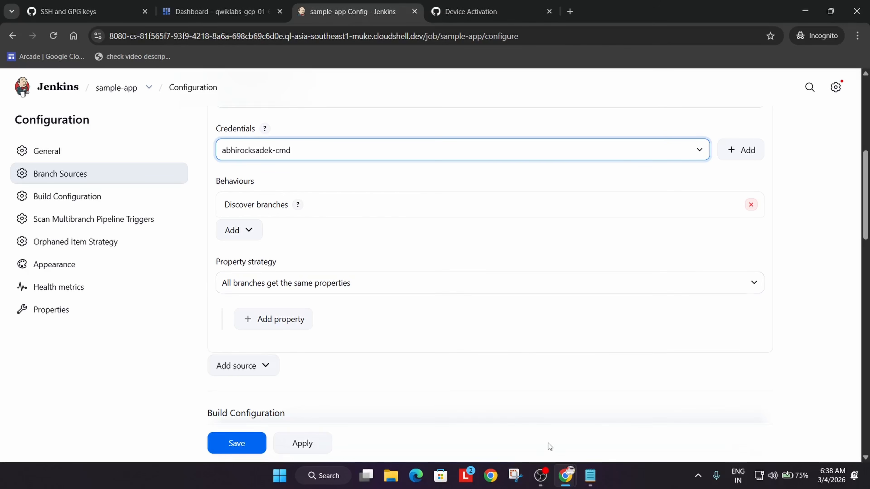
pyautogui.click(540, 476)
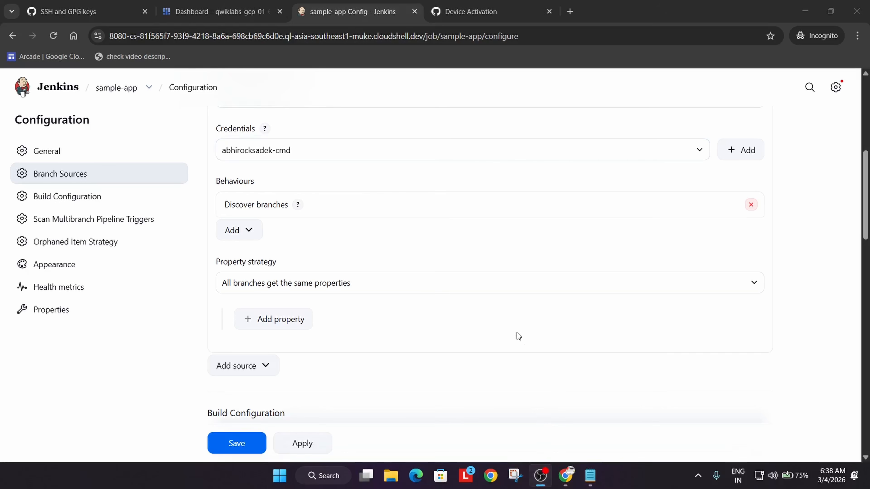
pyautogui.click(568, 336)
# Switch to GitHub and copy the SSH clone URL of the private repository named default.
pyautogui.hotkey('ctrl', '1')
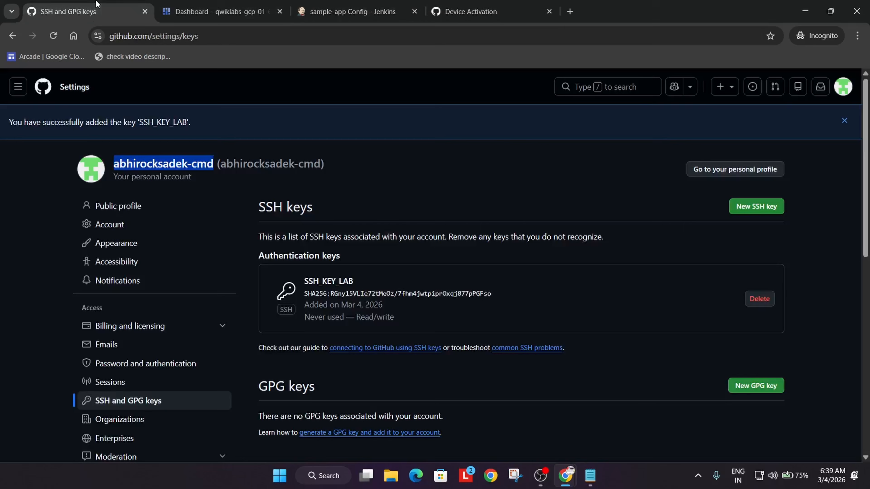
pyautogui.click(842, 93)
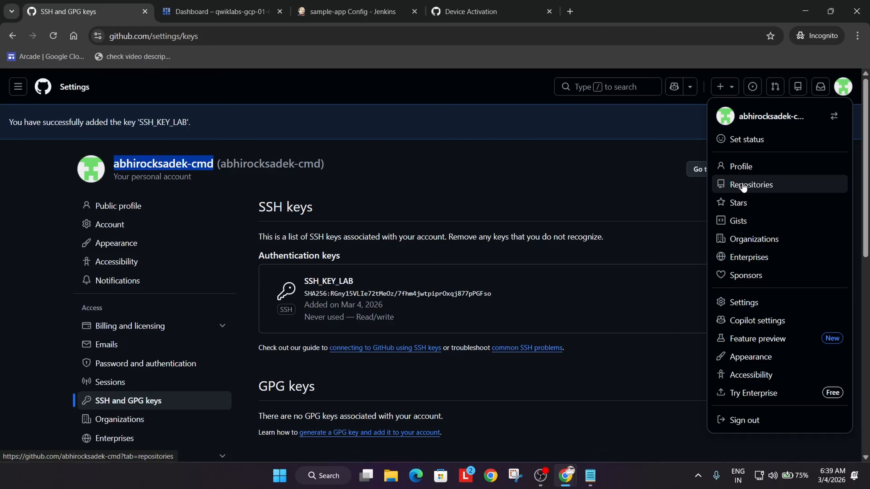
pyautogui.click(737, 191)
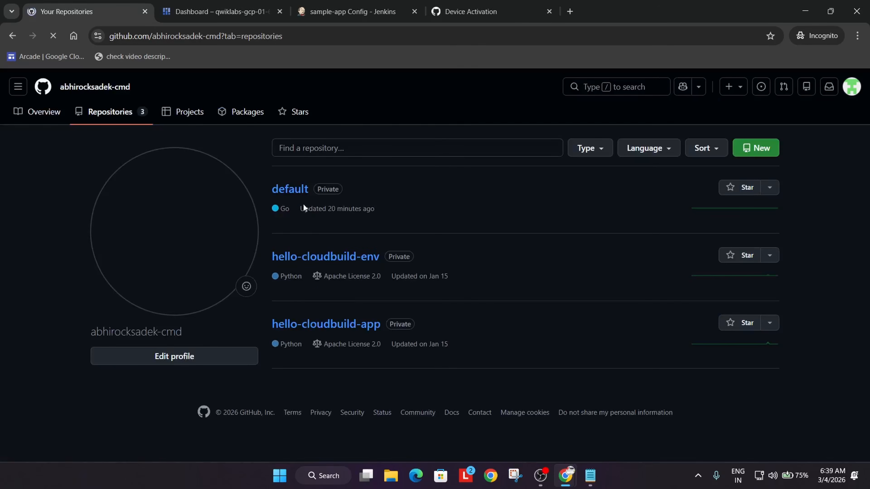
pyautogui.click(294, 195)
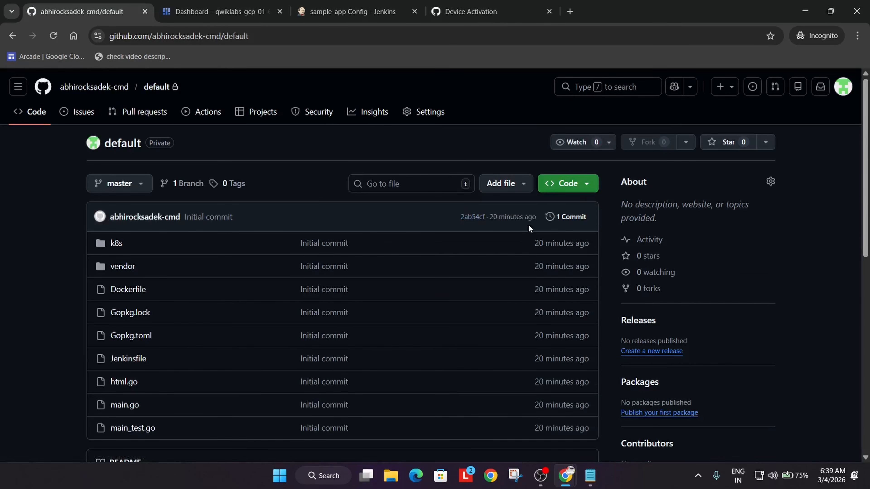
pyautogui.click(567, 187)
pyautogui.click(430, 256)
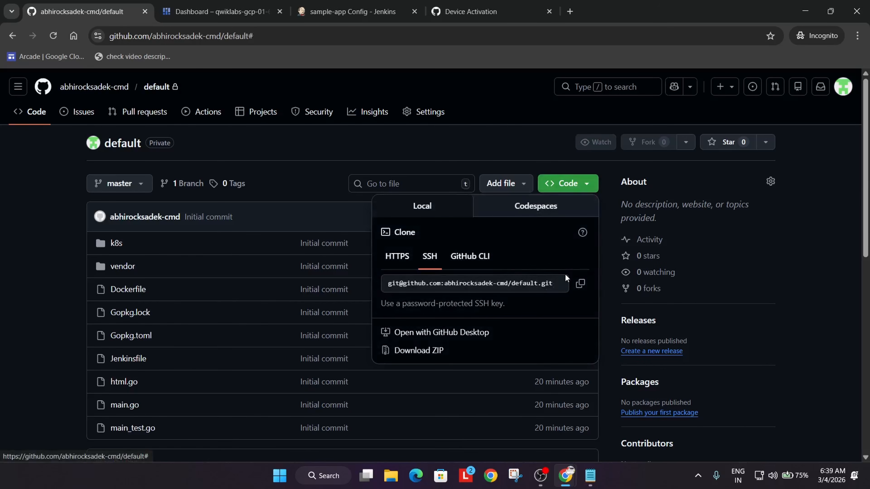
pyautogui.click(576, 288)
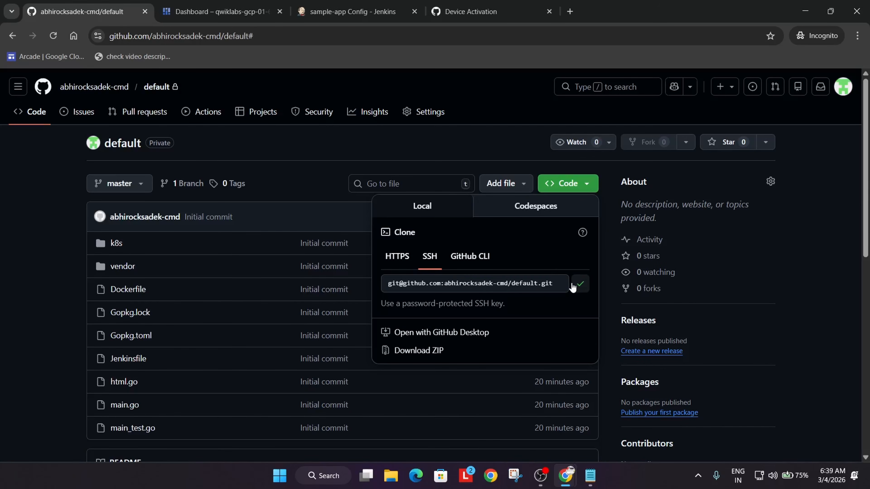
# Return to the Jenkins sample-app configuration and paste the copied SSH URL as the Git source's project repository.
pyautogui.click(227, 4)
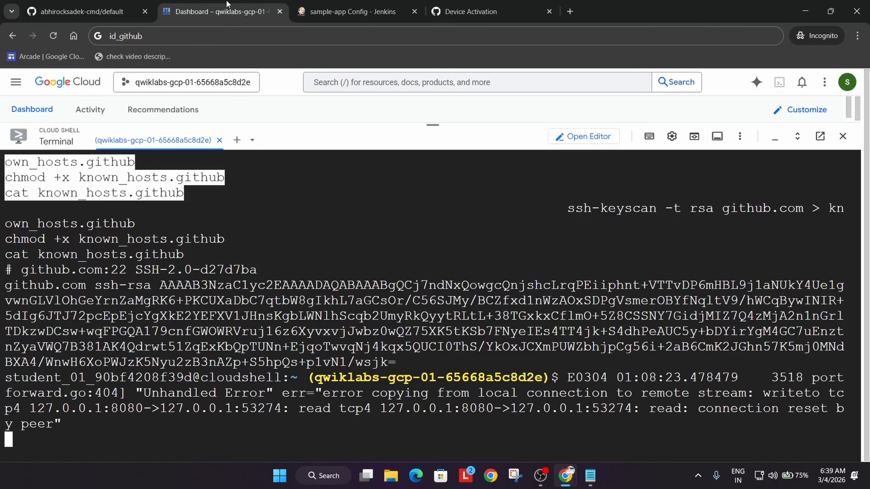
pyautogui.click(374, 4)
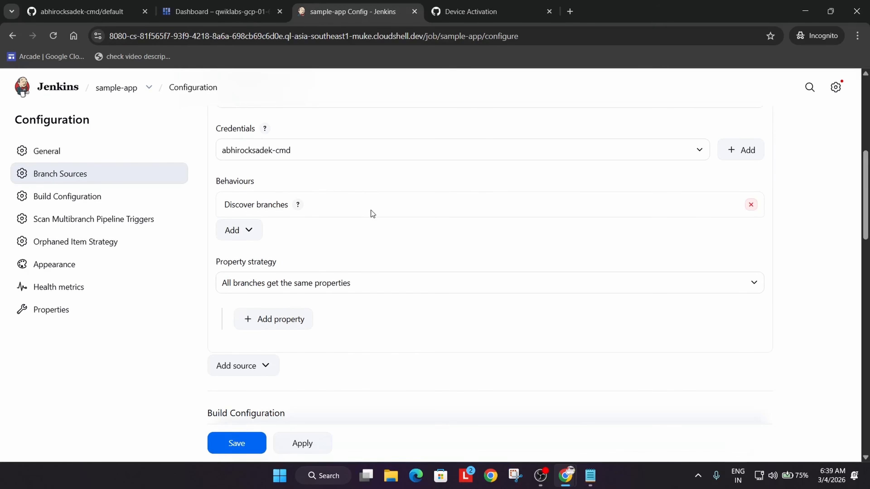
pyautogui.scroll(5, 370, 209)
pyautogui.click(326, 263)
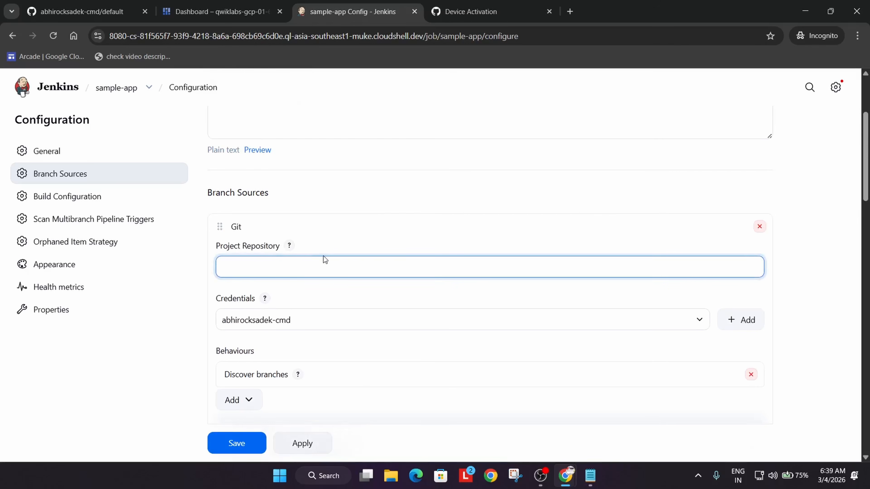
pyautogui.hotkey('ctrl', 'v')
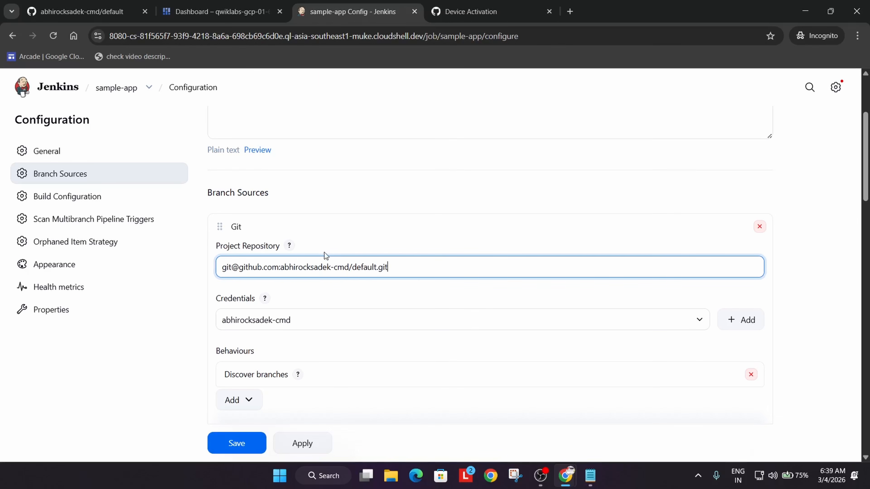
# Enable the periodic scan trigger for the multibranch pipeline with an interval of 1 minute.
pyautogui.scroll(-3, 323, 250)
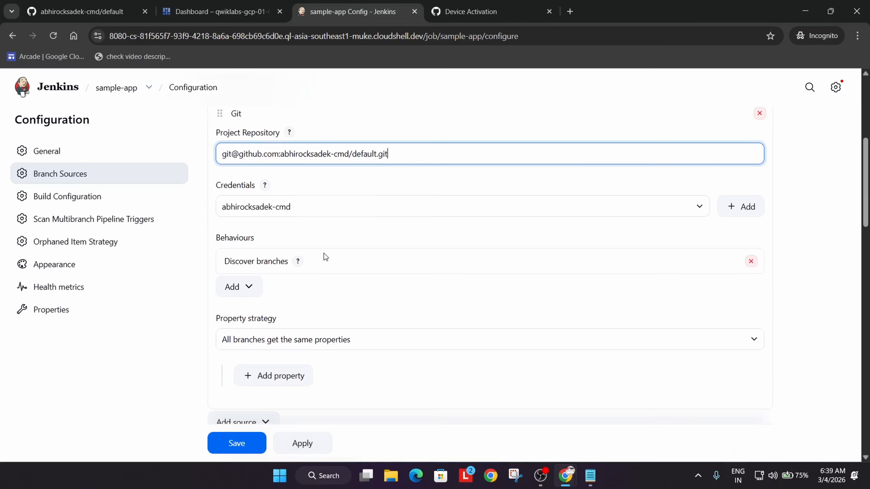
pyautogui.scroll(-2, 323, 254)
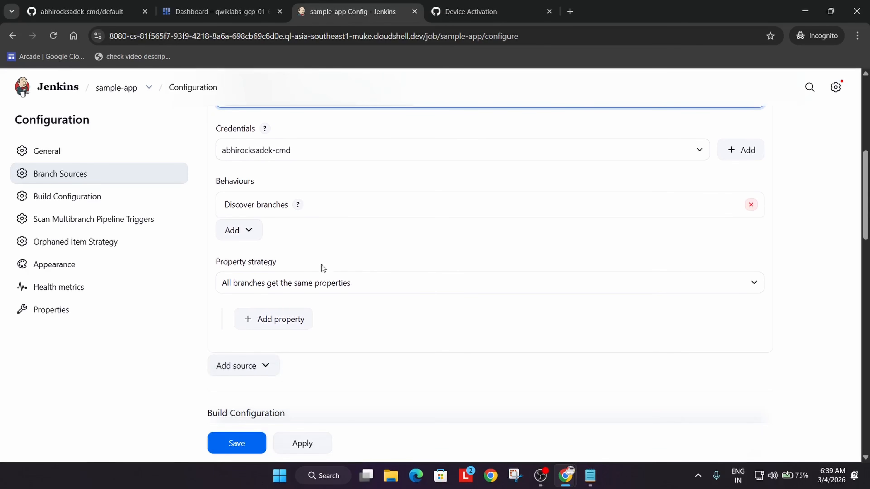
pyautogui.click(541, 476)
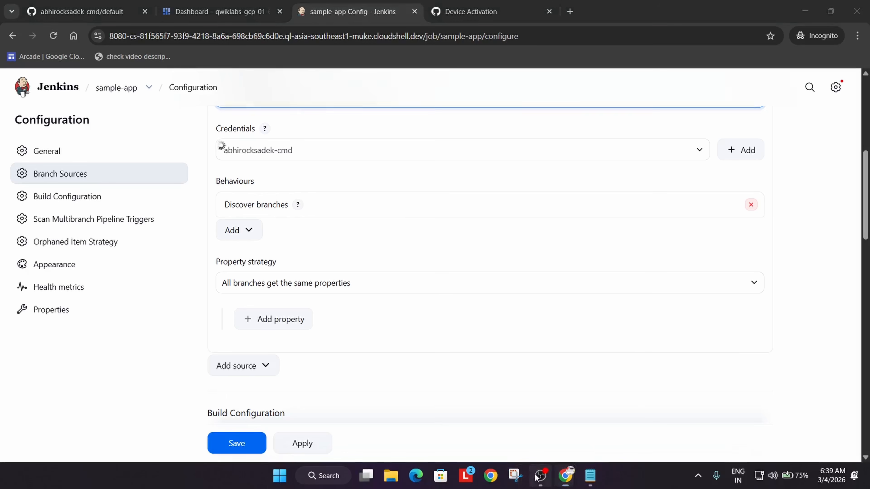
pyautogui.scroll(-15, 576, 314)
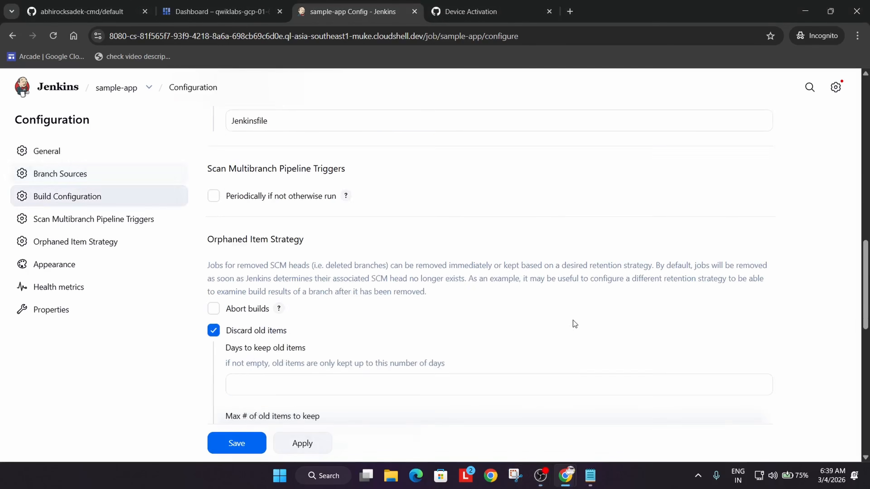
pyautogui.scroll(-8, 564, 325)
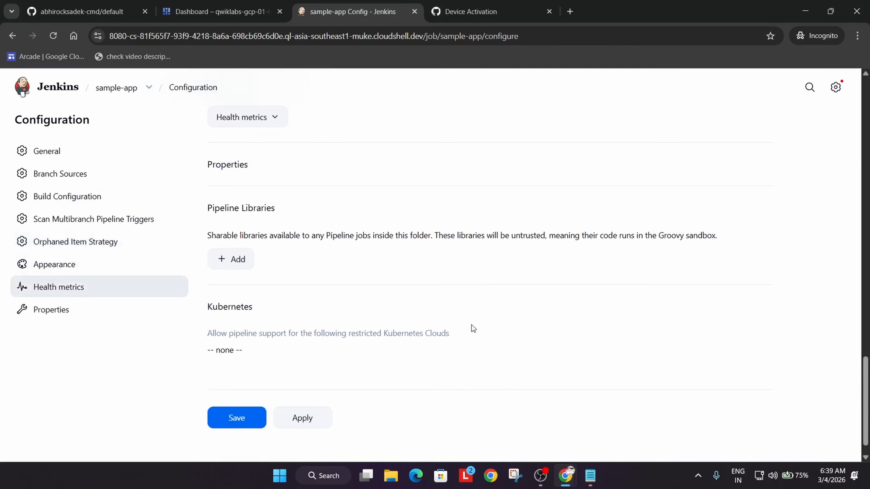
pyautogui.scroll(15, 436, 292)
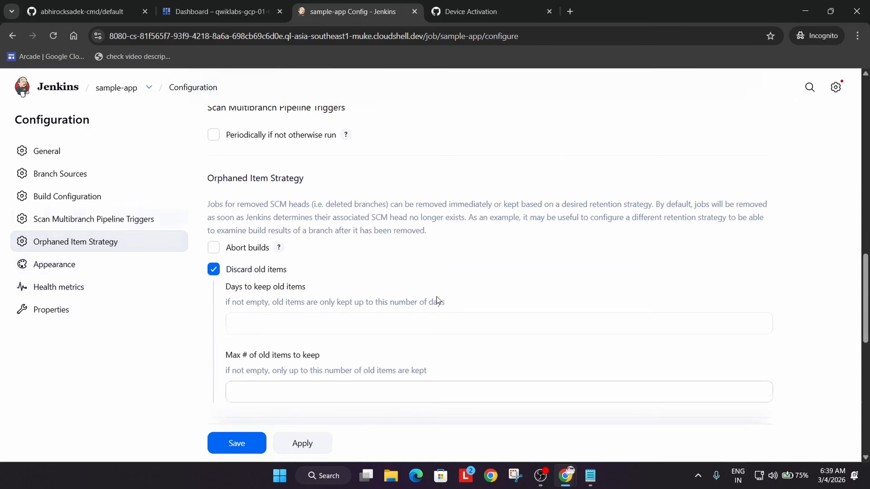
pyautogui.scroll(1, 438, 300)
pyautogui.click(258, 362)
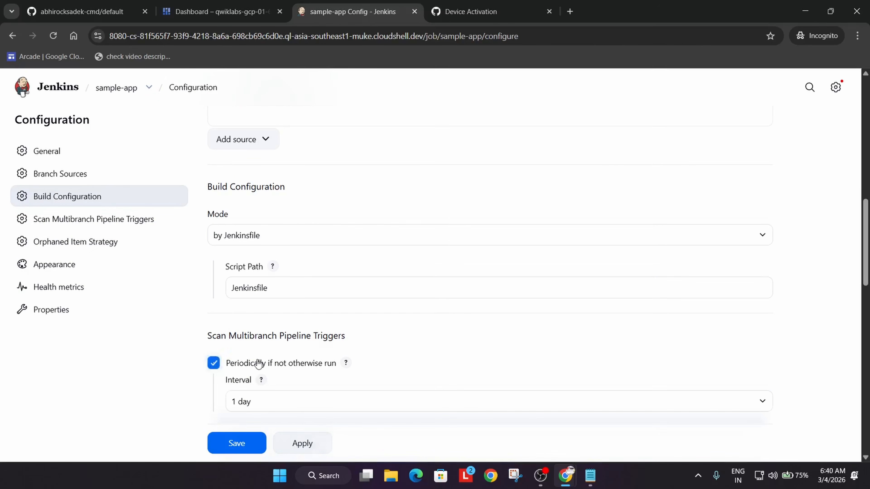
pyautogui.click(284, 398)
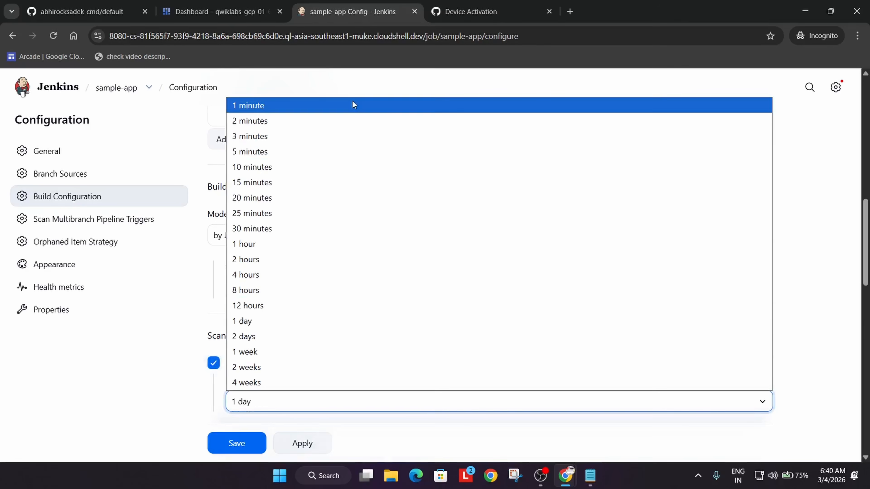
pyautogui.click(352, 103)
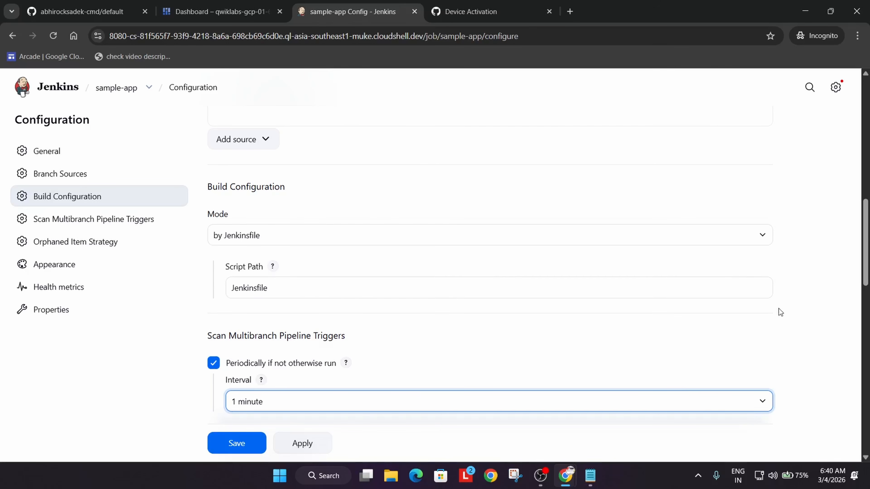
pyautogui.click(787, 325)
# Save the sample-app configuration and check the resulting Scan Multibranch Pipeline log.
pyautogui.scroll(-6, 353, 253)
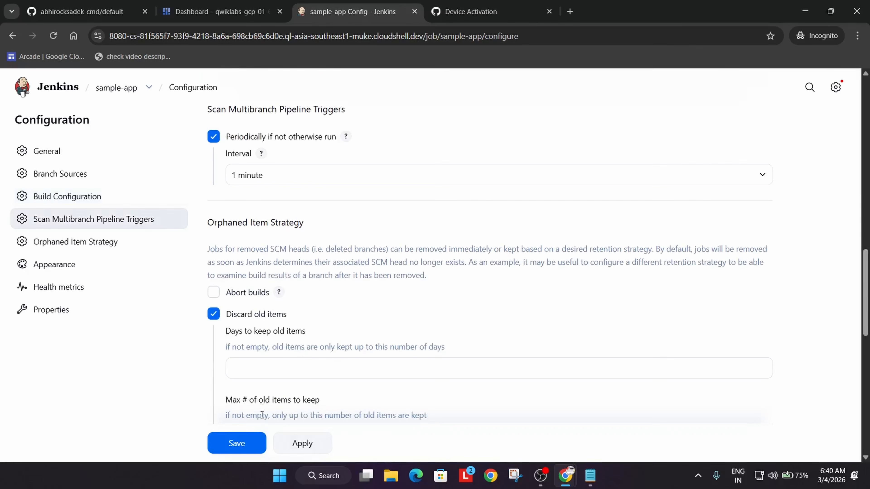
pyautogui.click(254, 448)
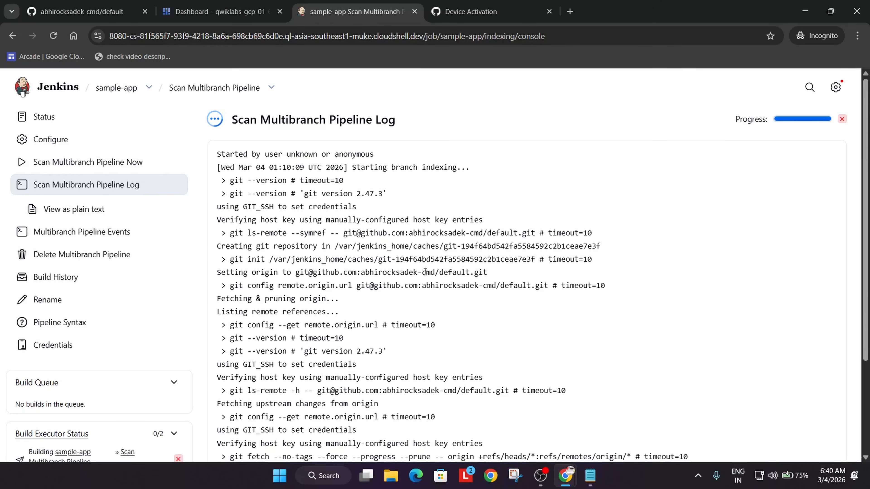
pyautogui.scroll(-3, 431, 225)
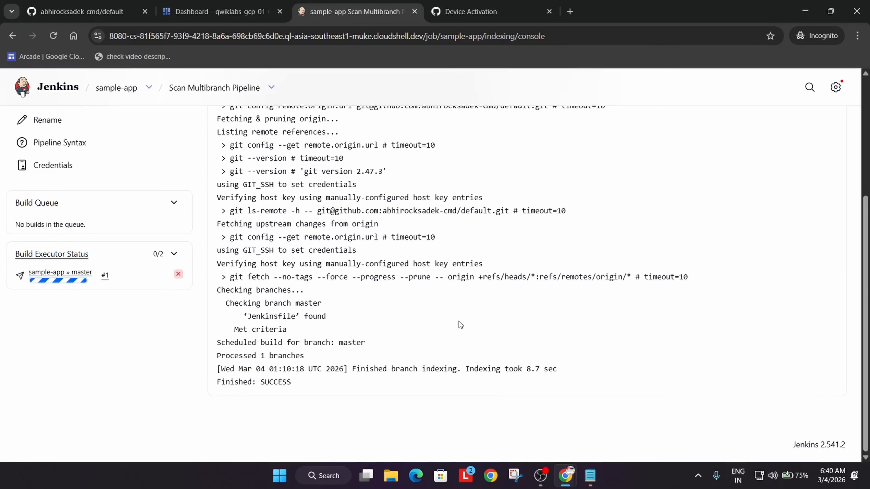
# Copy the commands that download and run abhishek2.sh from lab.md on GitHub, and execute them in Cloud Shell.
pyautogui.hotkey('alt', 'Tab')
pyautogui.click(230, 17)
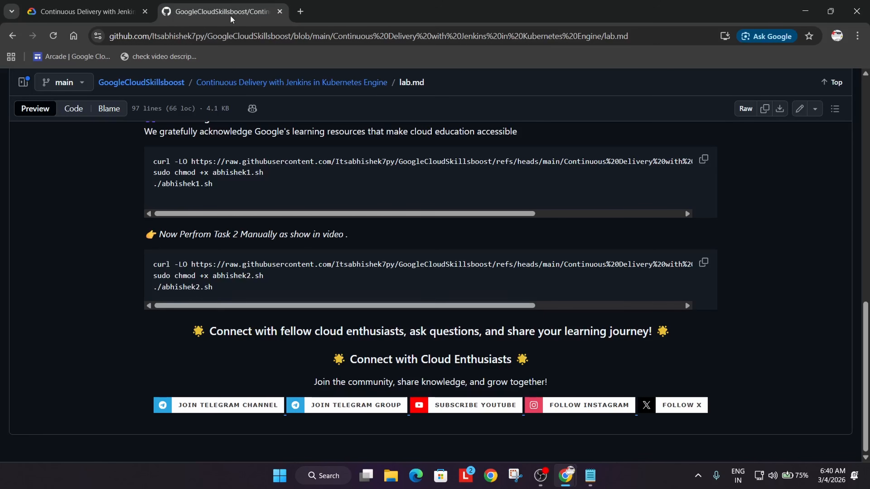
pyautogui.click(706, 267)
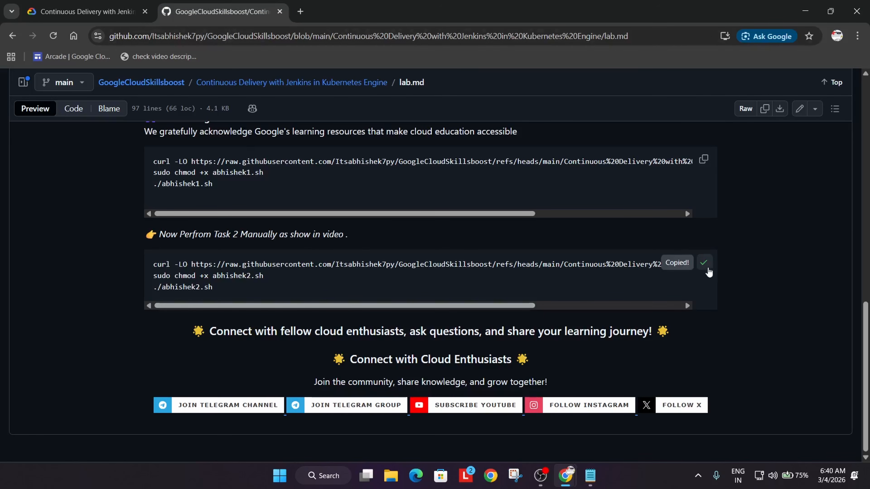
pyautogui.hotkey('alt', 'Tab')
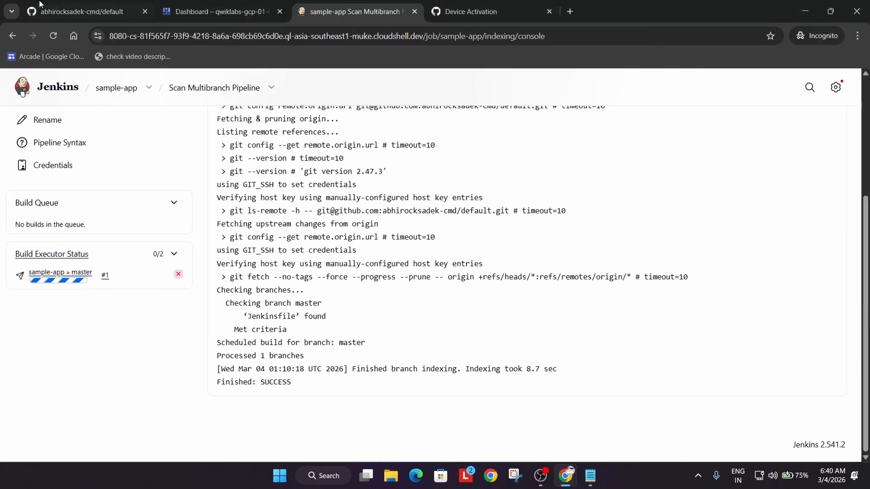
pyautogui.click(216, 11)
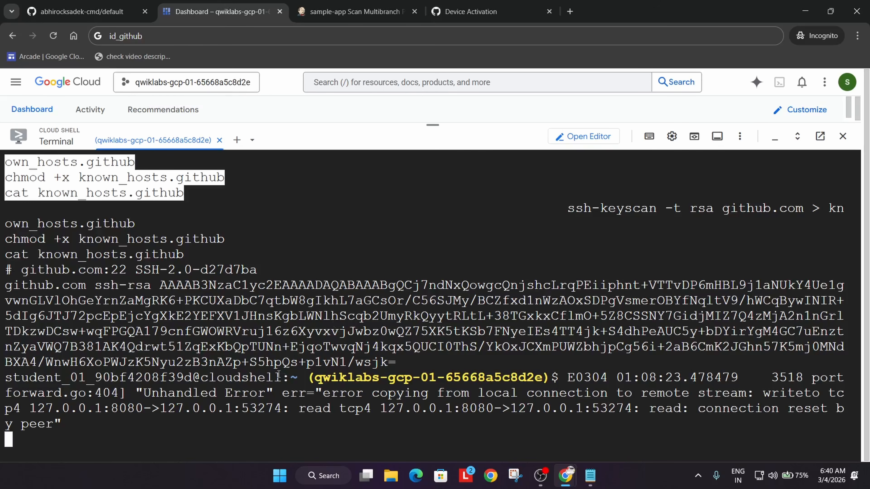
pyautogui.press('Return')
pyautogui.hotkey('ctrl', 'v')
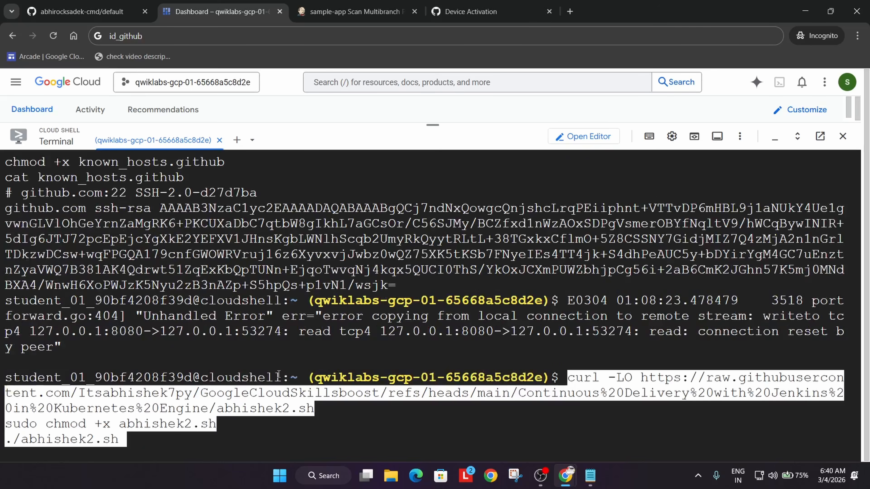
pyautogui.press('Return')
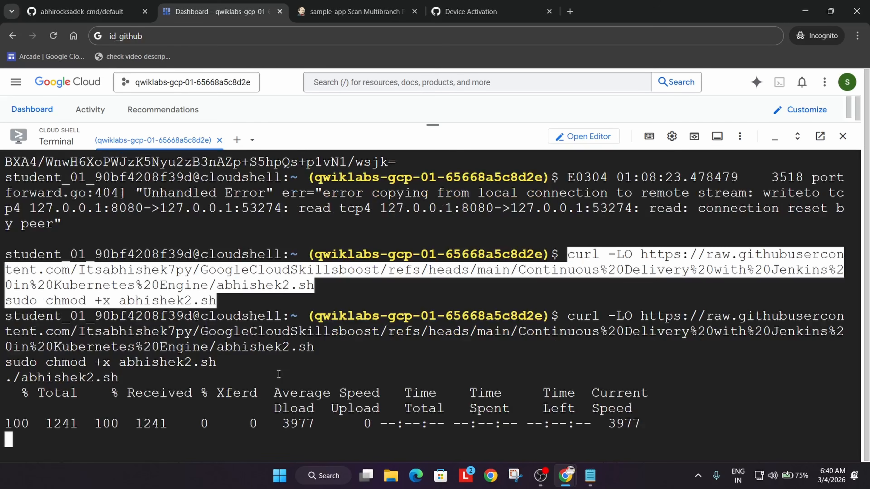
pyautogui.click(539, 476)
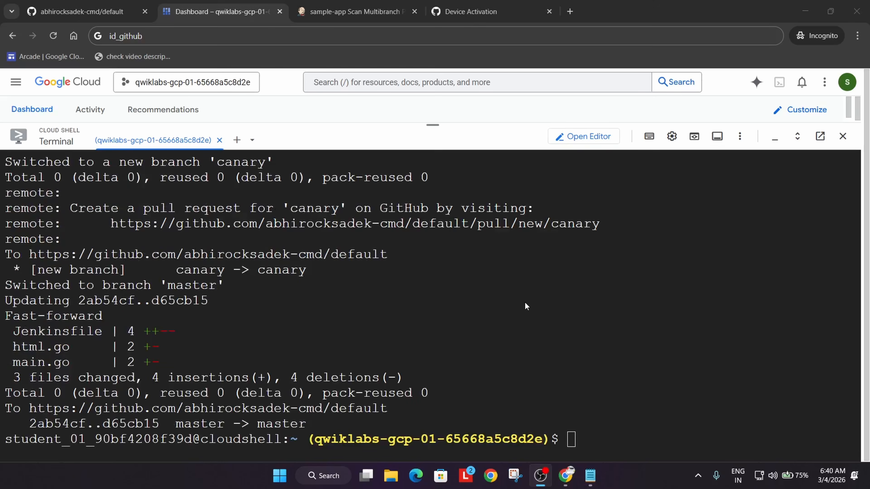
# Switch to Jenkins and open sample-app from the dashboard to check the build status of its branches.
pyautogui.click(614, 327)
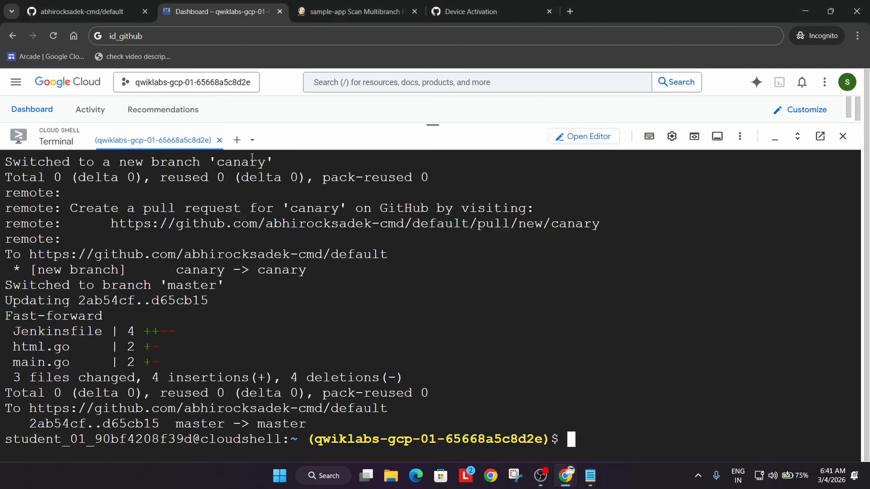
pyautogui.click(357, 11)
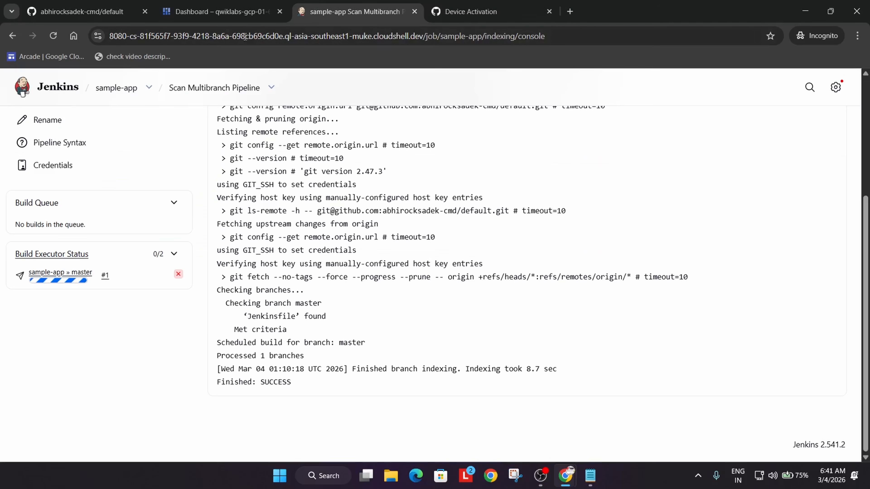
pyautogui.click(59, 92)
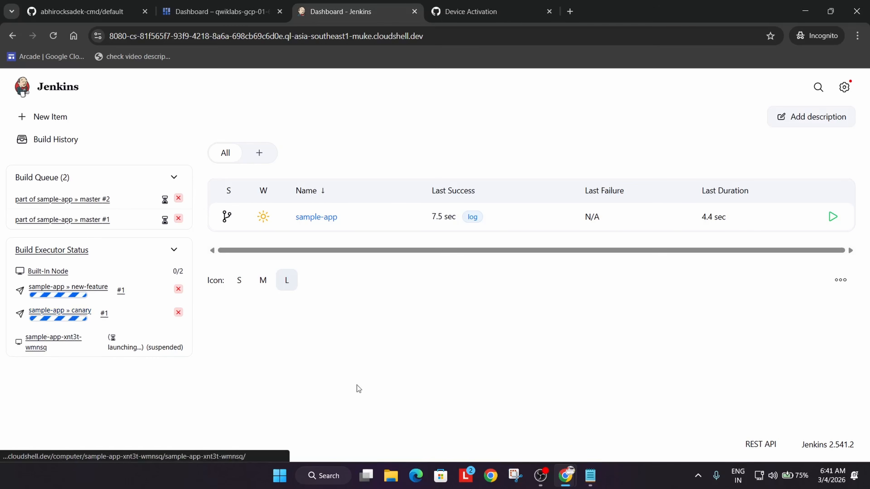
pyautogui.click(304, 223)
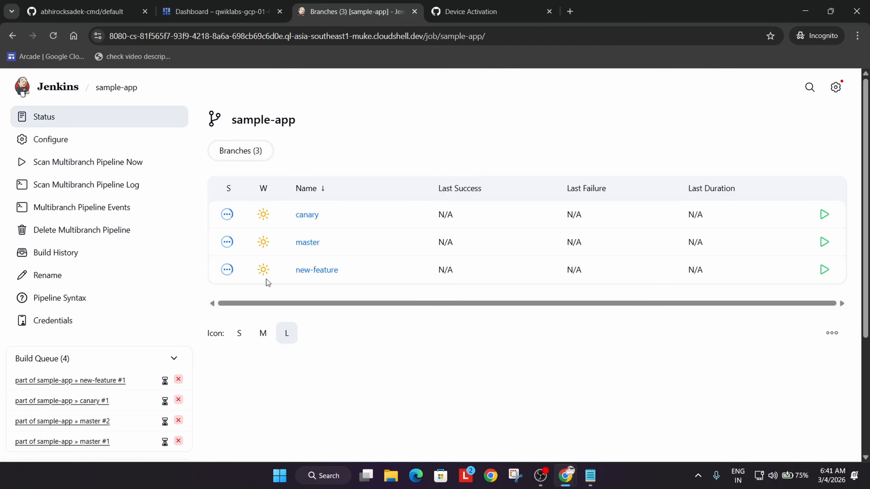
pyautogui.click(548, 480)
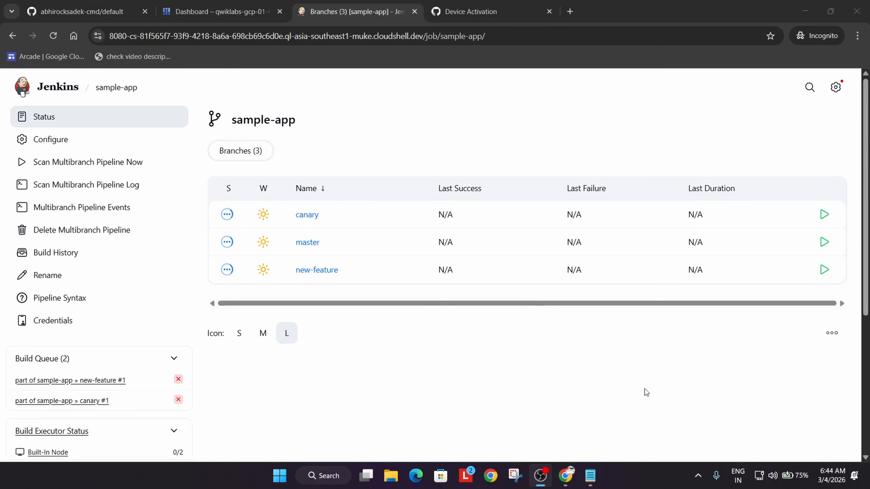
pyautogui.click(28, 4)
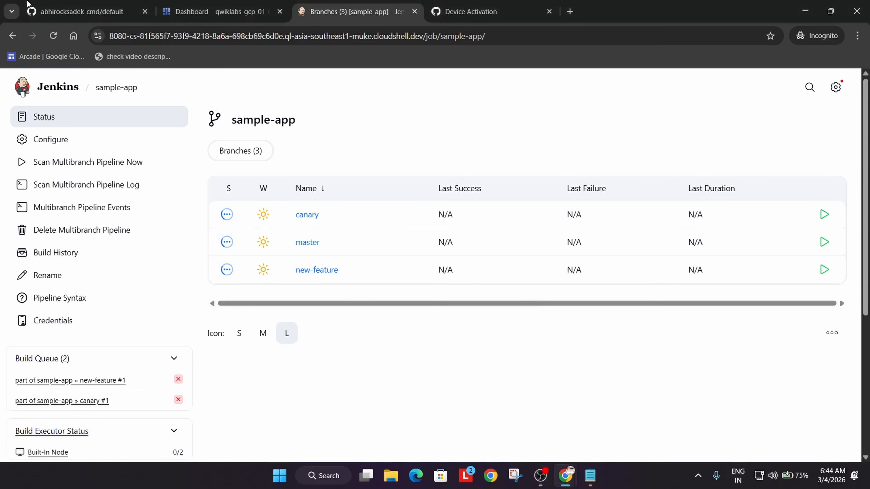
# Refresh the sample-app branch list, check the canary branch's build progress, and return to the refreshed branch overview.
pyautogui.click(53, 35)
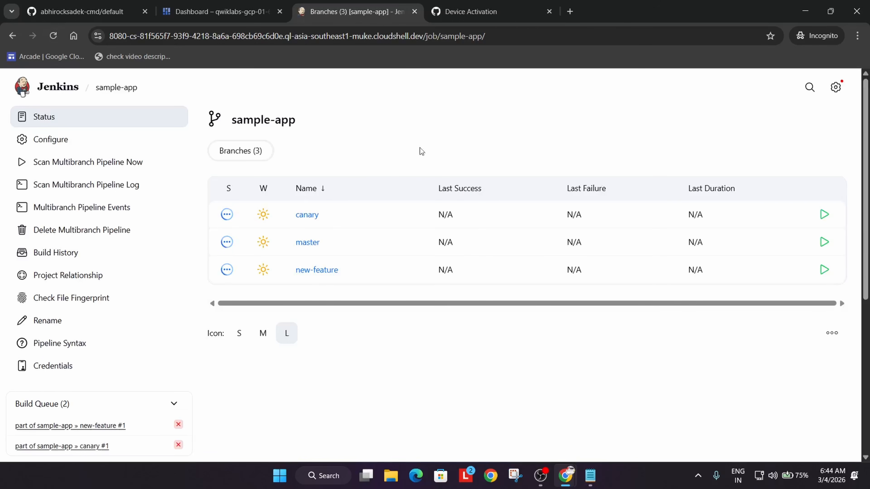
pyautogui.click(306, 215)
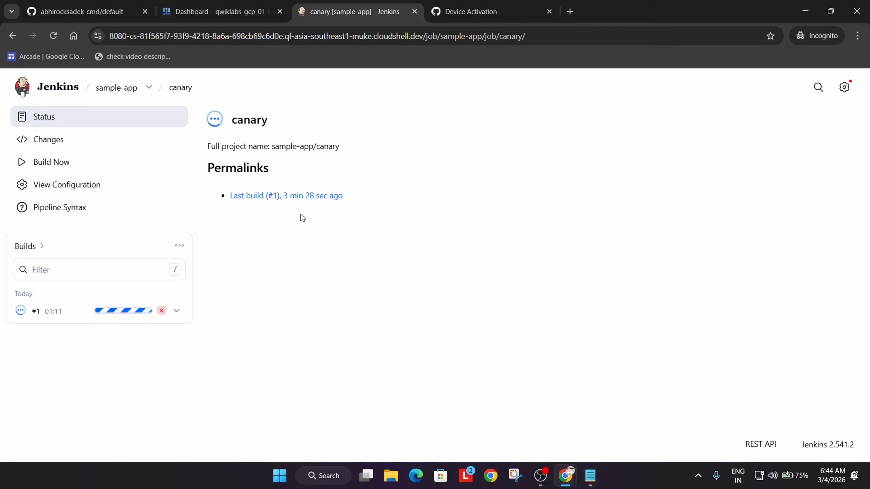
pyautogui.click(12, 35)
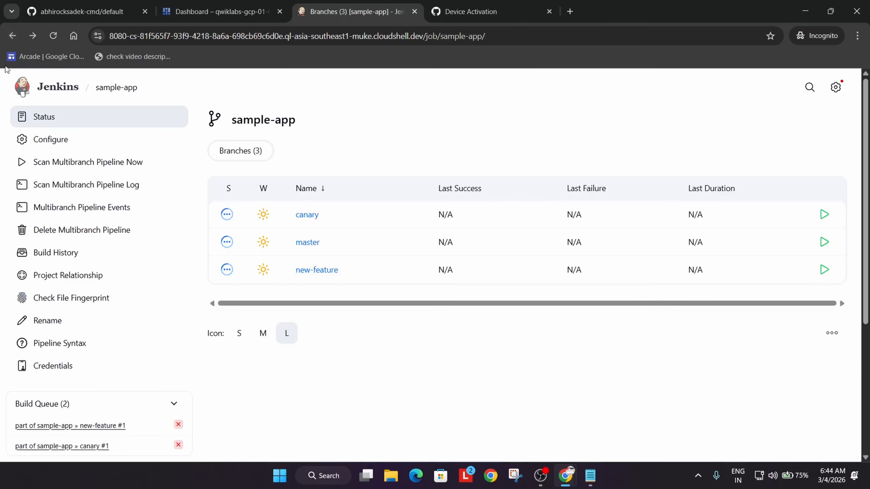
pyautogui.click(59, 36)
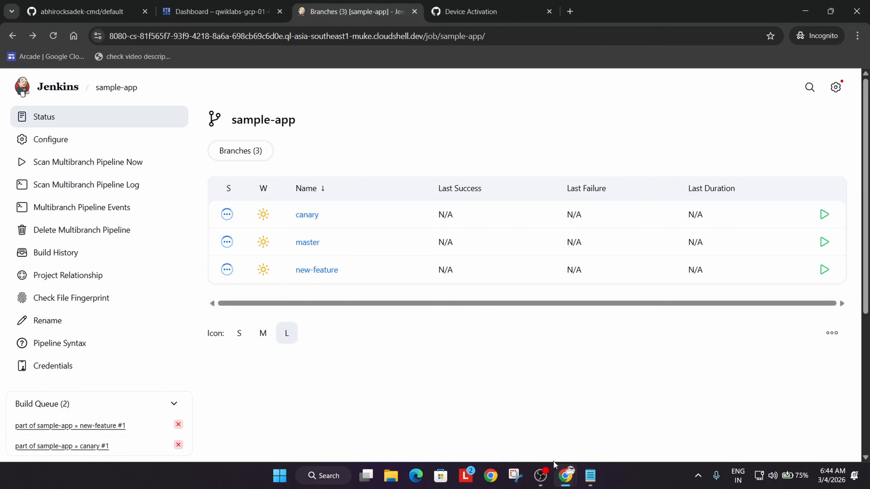
pyautogui.moveTo(546, 474)
pyautogui.click(552, 450)
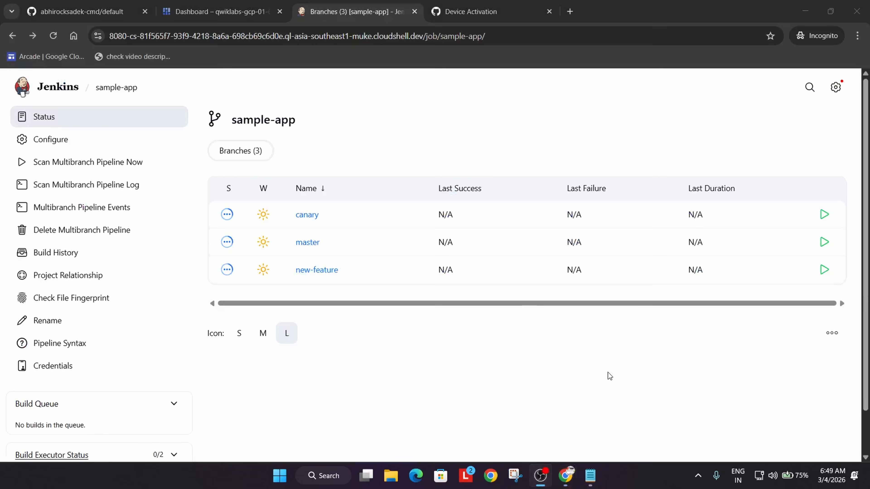
pyautogui.click(610, 376)
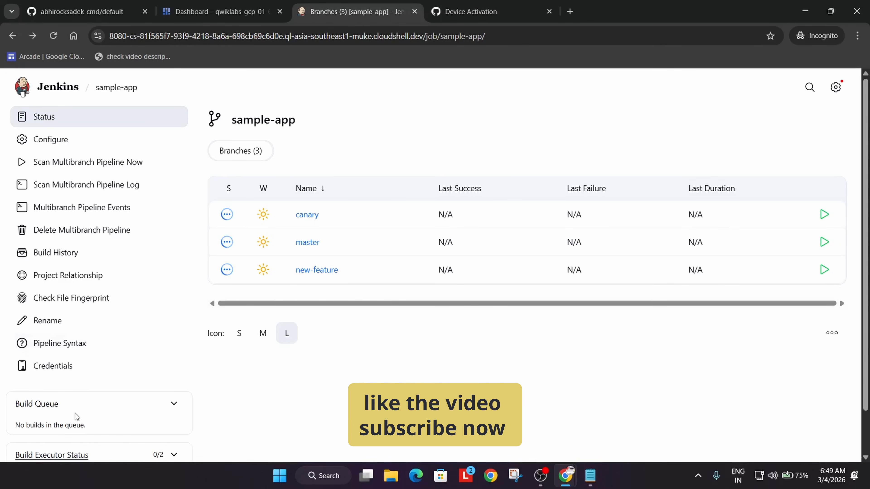
# Refresh the sample-app status, schedule a new build for the new-feature branch, and reload the branch list.
pyautogui.click(53, 36)
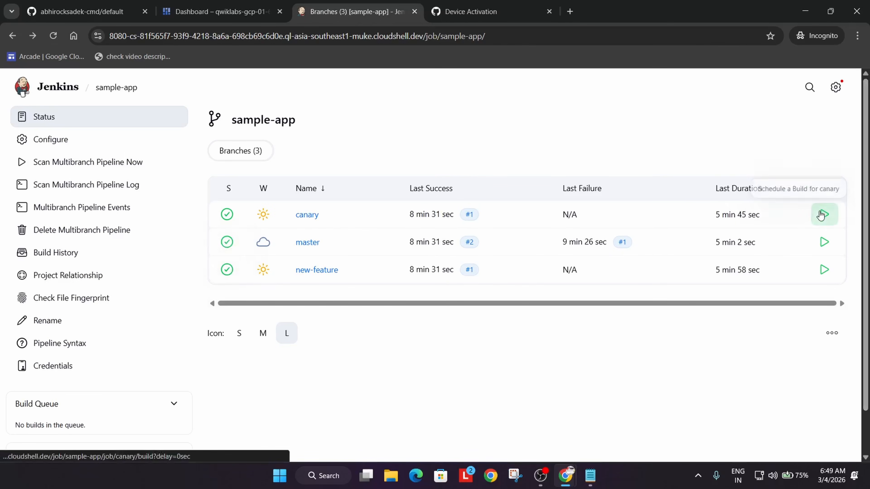
pyautogui.click(823, 272)
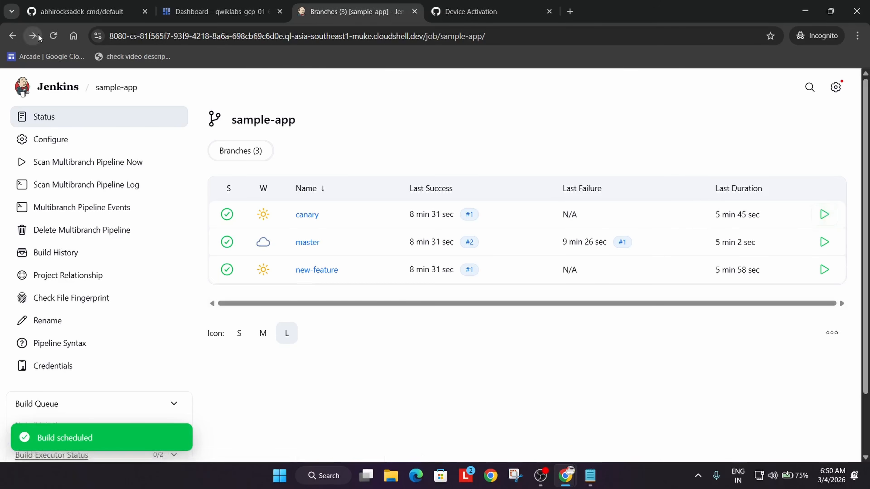
pyautogui.click(52, 36)
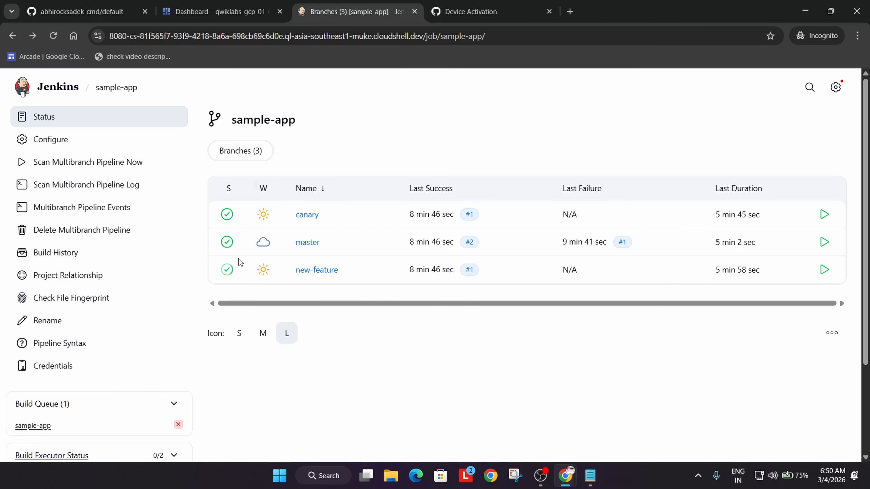
# Switch to the lab page and check progress on the remaining checkpoints, from Configure and Install Jenkins through Deploying to production.
pyautogui.hotkey('alt', 'Tab')
pyautogui.hotkey('alt', 'Tab')
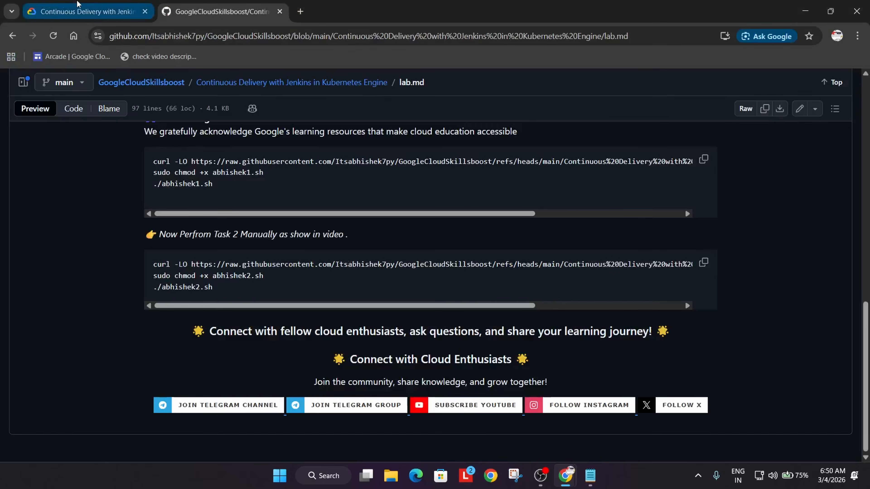
pyautogui.click(85, 12)
pyautogui.click(853, 159)
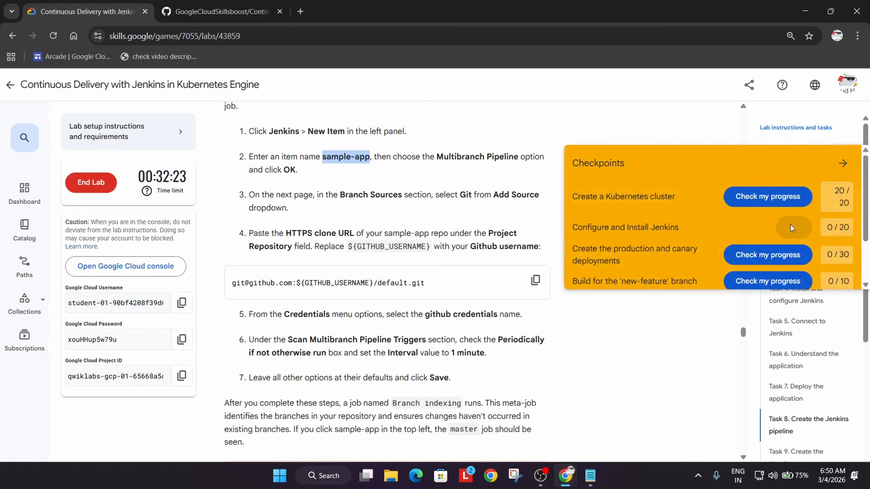
pyautogui.scroll(-2, 803, 273)
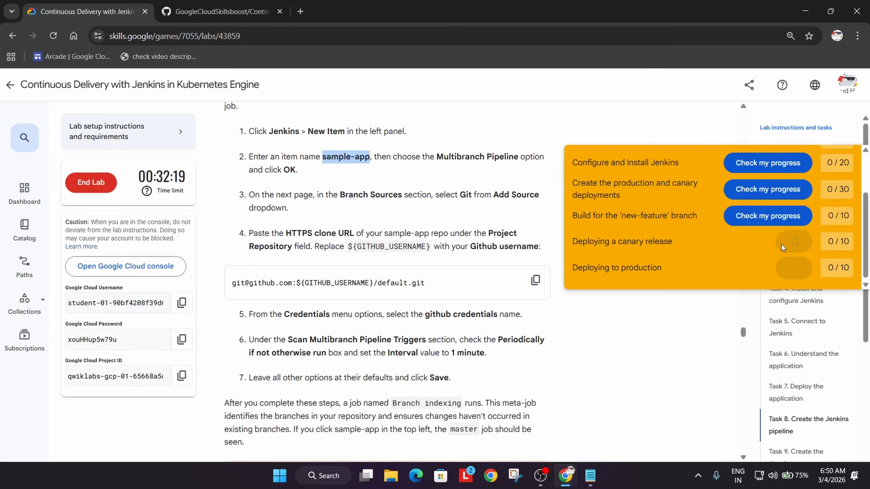
pyautogui.scroll(2, 784, 243)
pyautogui.doubleClick(794, 235)
pyautogui.click(793, 246)
pyautogui.scroll(-2, 793, 250)
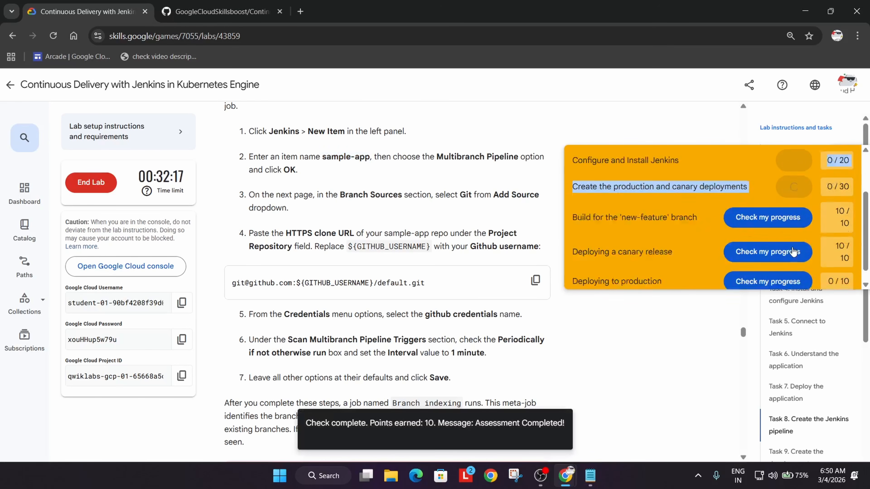
pyautogui.click(794, 266)
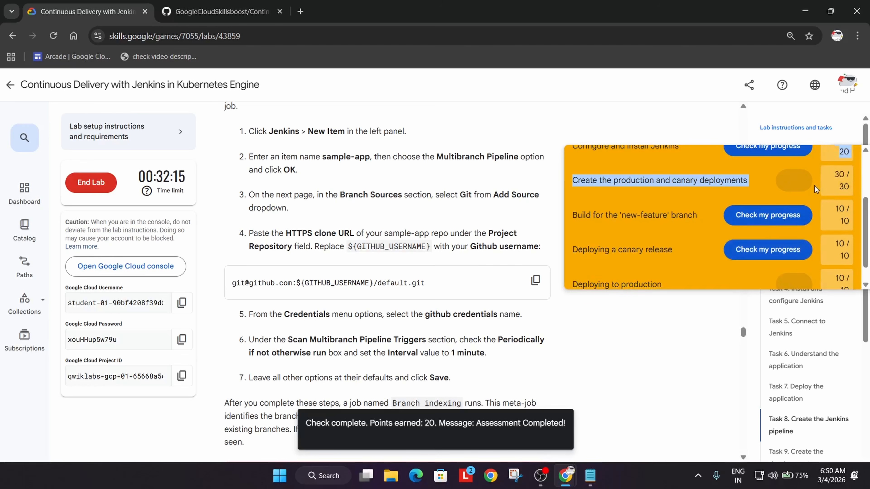
# Collapse the Checkpoints overview and end the Continuous Delivery with Jenkins in Kubernetes Engine lab.
pyautogui.scroll(3, 815, 188)
pyautogui.click(852, 167)
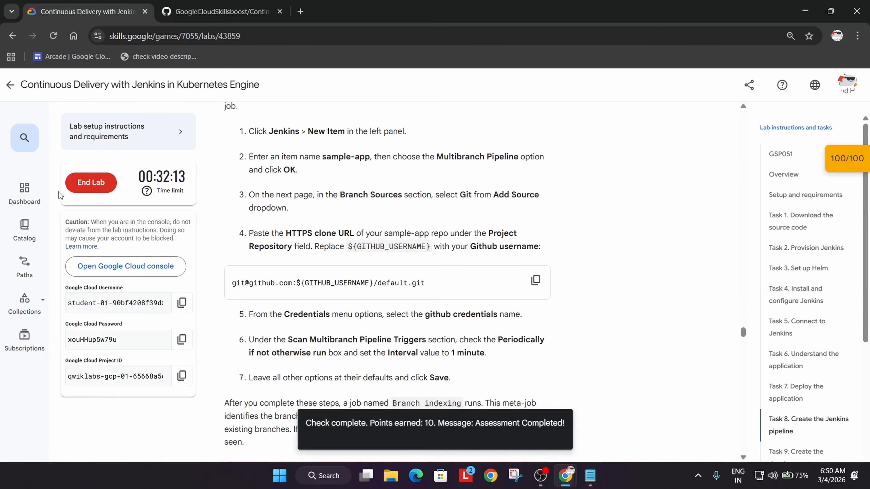
pyautogui.click(90, 183)
pyautogui.click(534, 300)
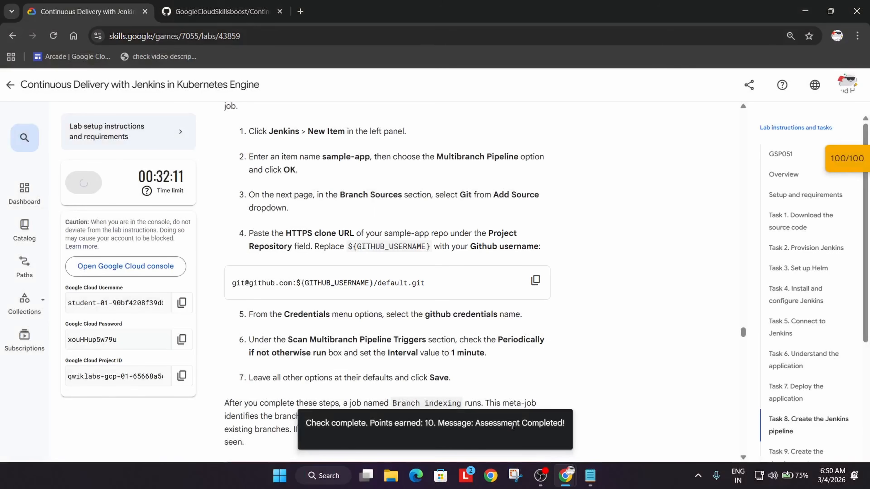